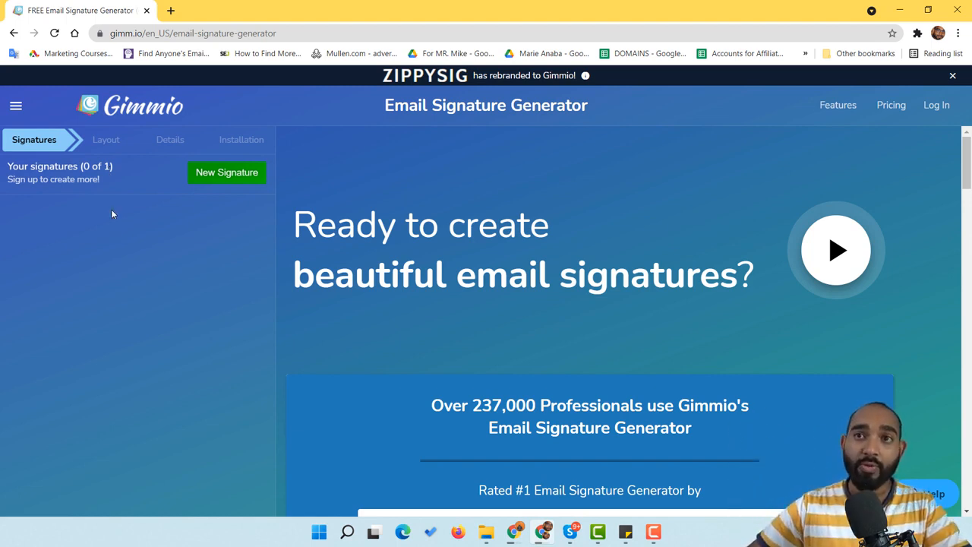
Start a new signature with New Signature to reach the Layout step
{"action": "left_click", "coordinate": [226, 173]}
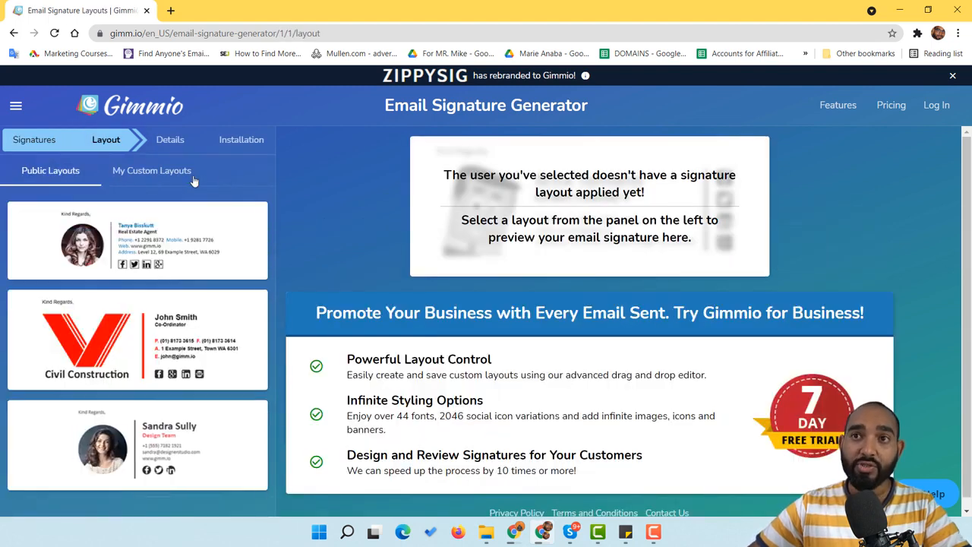
Browse the Public Layouts list and preview the web design specialist layout
{"action": "scroll", "coordinate": [127, 201], "scroll_direction": "down", "scroll_amount": 1}
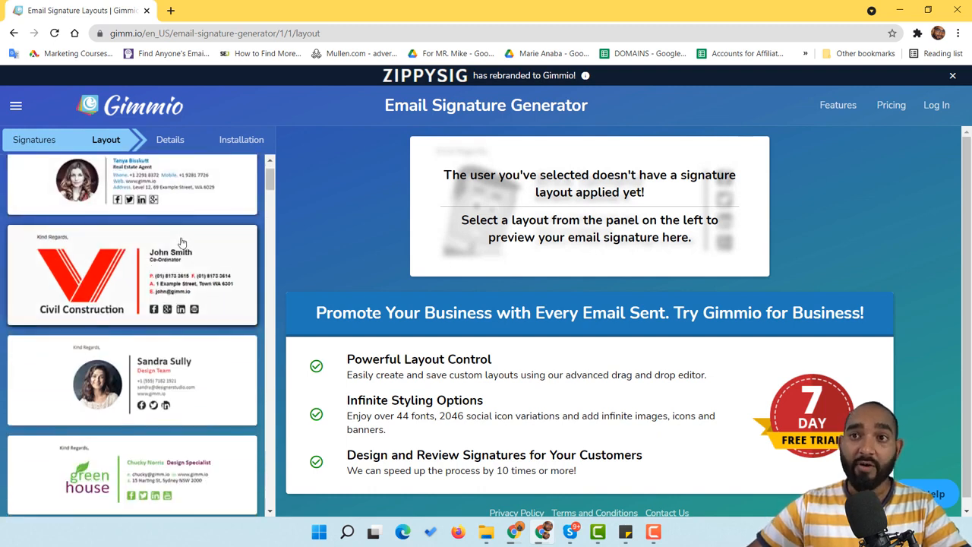
{"action": "scroll", "coordinate": [167, 274], "scroll_direction": "down", "scroll_amount": 3}
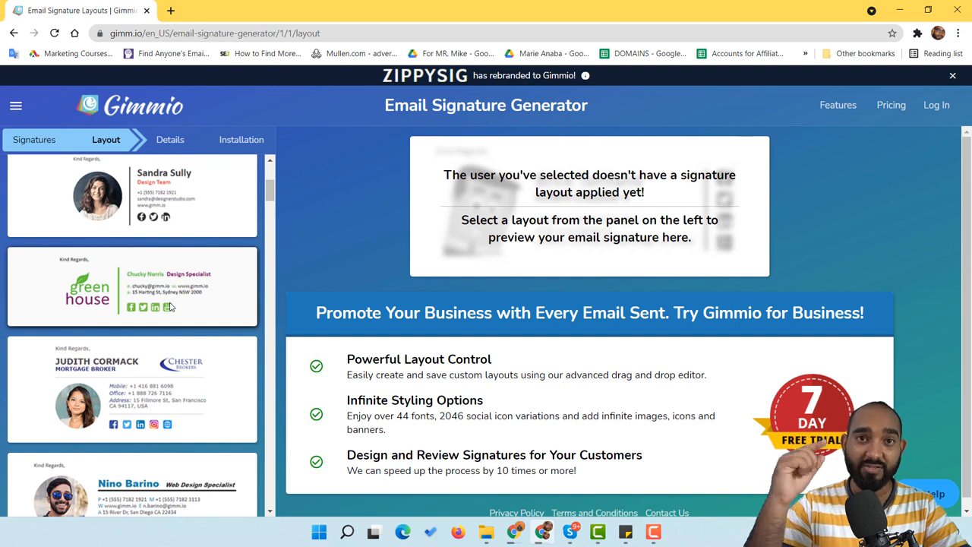
{"action": "scroll", "coordinate": [192, 301], "scroll_direction": "down", "scroll_amount": 3}
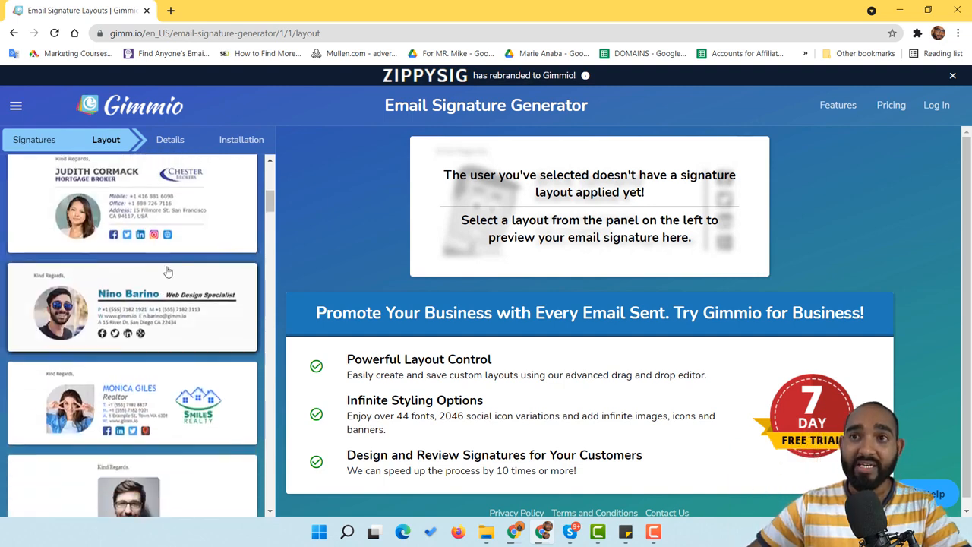
{"action": "scroll", "coordinate": [167, 271], "scroll_direction": "up", "scroll_amount": 2}
{"action": "scroll", "coordinate": [129, 275], "scroll_direction": "down", "scroll_amount": 1}
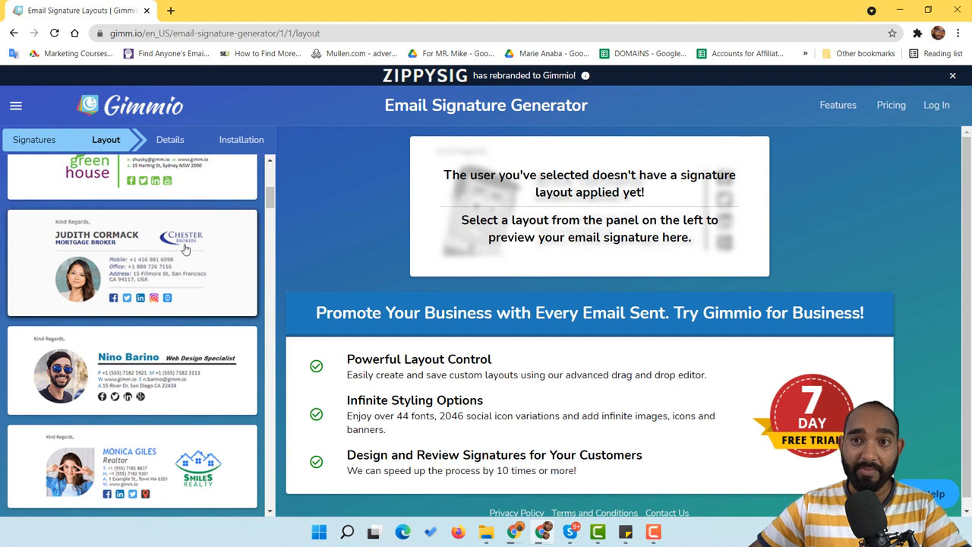
{"action": "scroll", "coordinate": [184, 248], "scroll_direction": "down", "scroll_amount": 3}
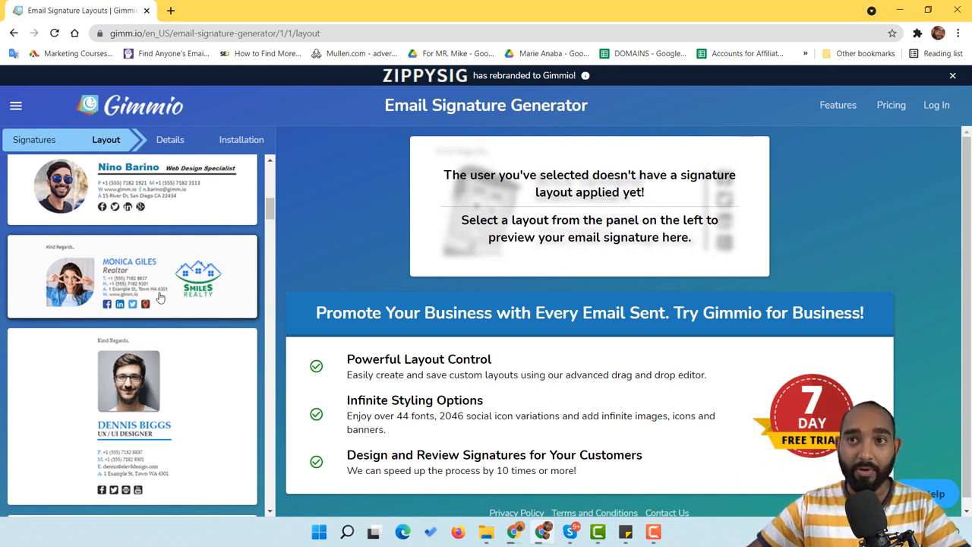
{"action": "scroll", "coordinate": [161, 297], "scroll_direction": "down", "scroll_amount": 15}
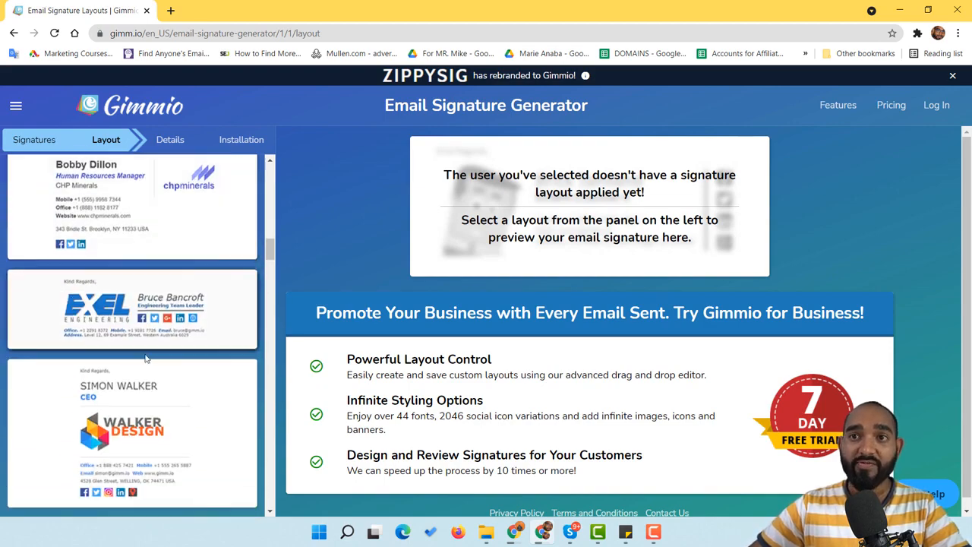
{"action": "scroll", "coordinate": [147, 359], "scroll_direction": "down", "scroll_amount": 7}
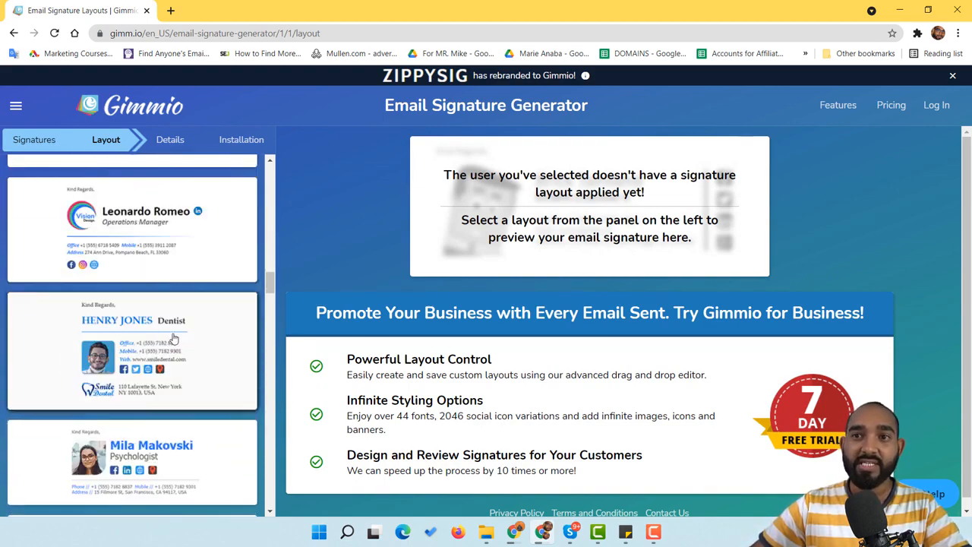
{"action": "scroll", "coordinate": [173, 338], "scroll_direction": "down", "scroll_amount": 7}
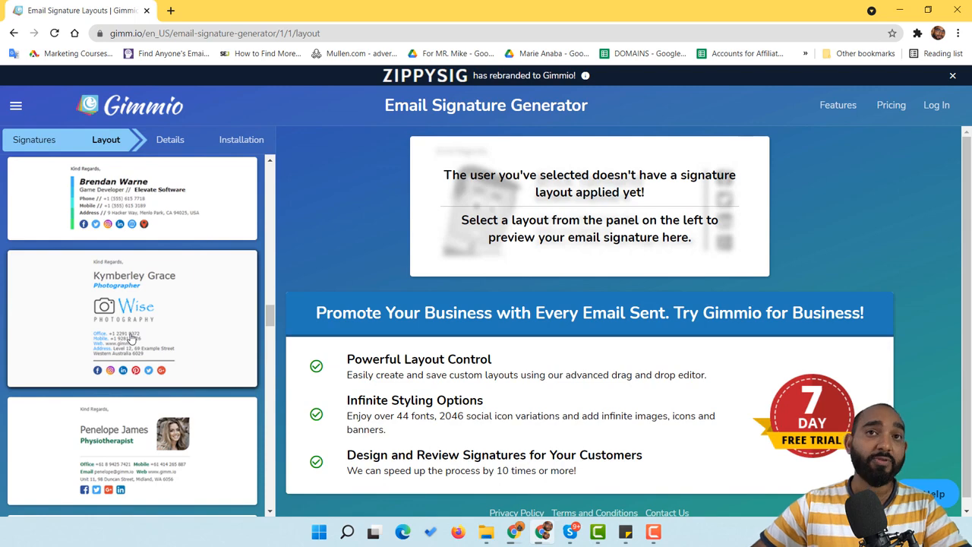
{"action": "scroll", "coordinate": [131, 338], "scroll_direction": "up", "scroll_amount": 12}
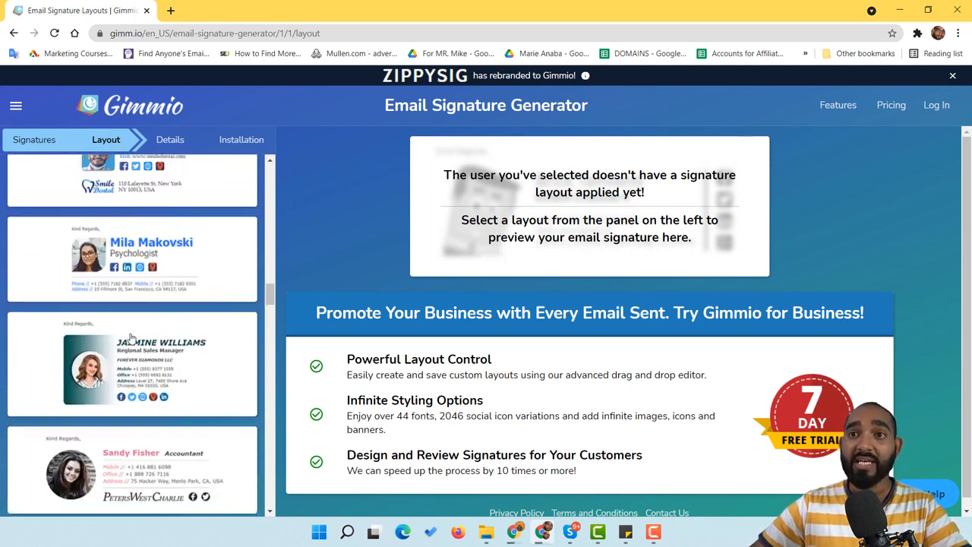
{"action": "scroll", "coordinate": [130, 339], "scroll_direction": "up", "scroll_amount": 10}
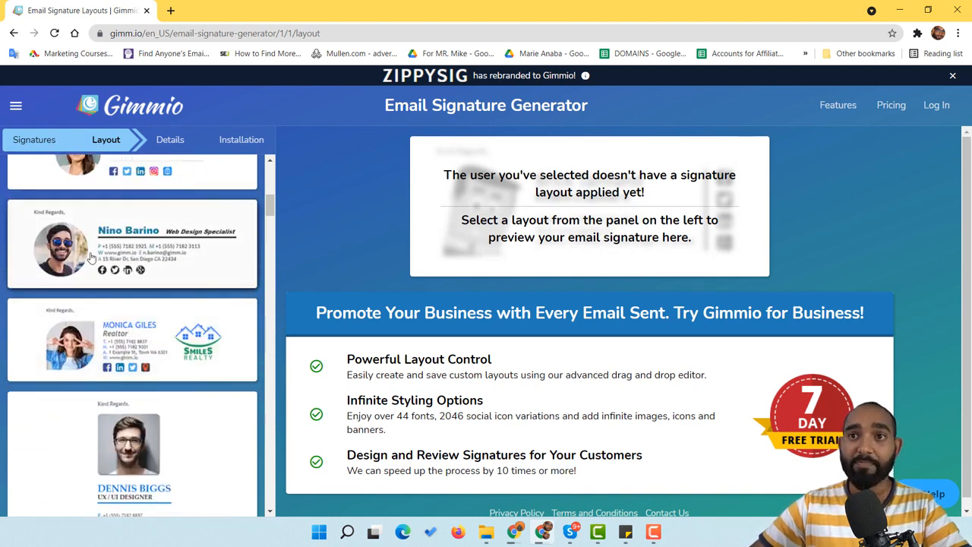
{"action": "left_click", "coordinate": [123, 255]}
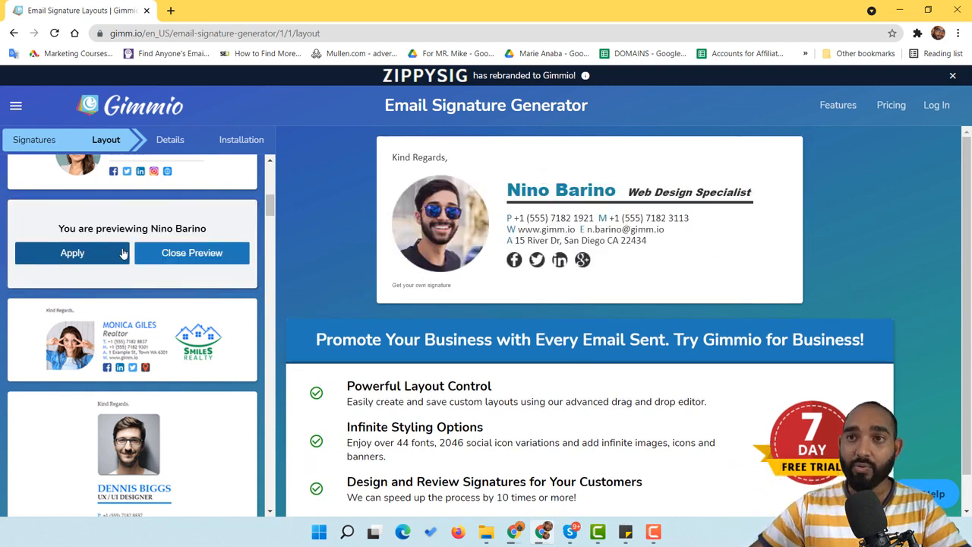
Preview the realtor layout, return to the web design specialist layout, and apply it
{"action": "mouse_move", "coordinate": [528, 239]}
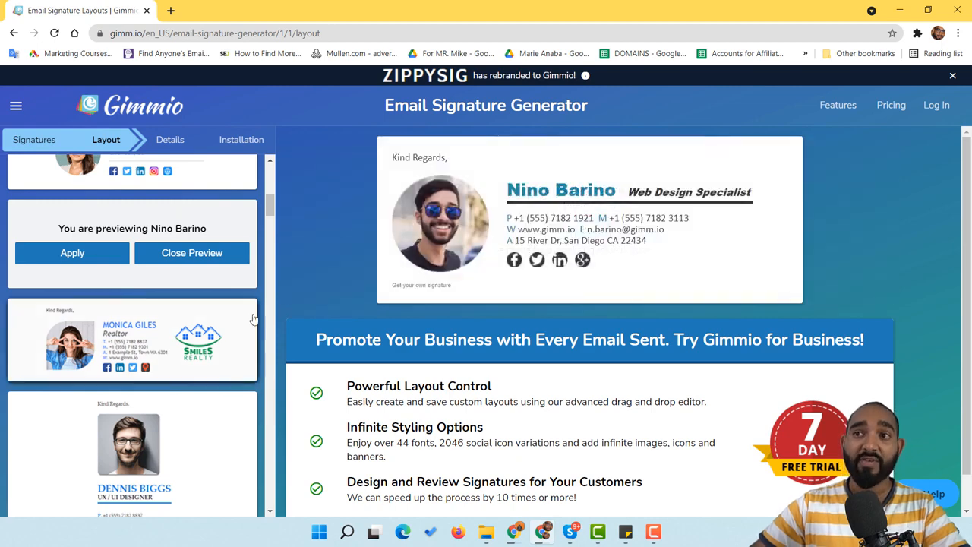
{"action": "mouse_move", "coordinate": [557, 218]}
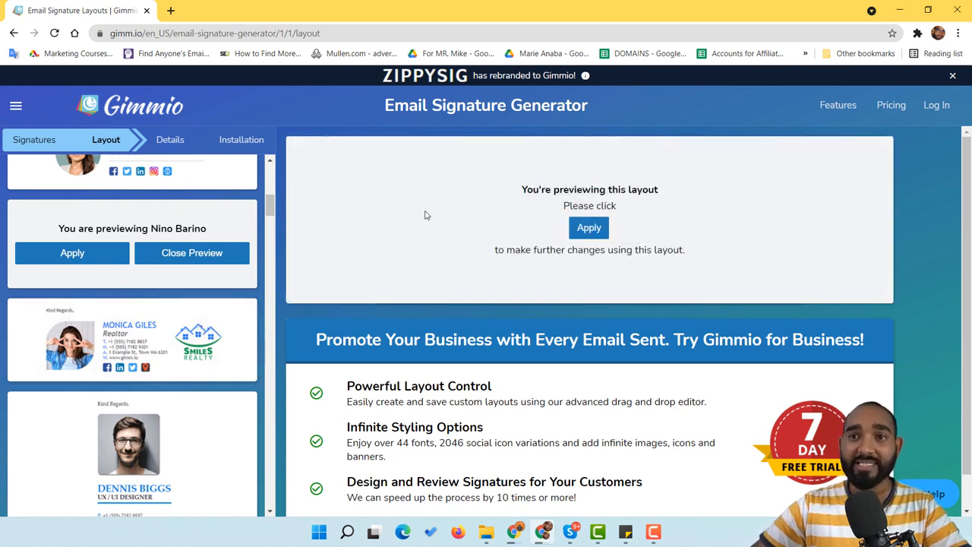
{"action": "left_click", "coordinate": [159, 345]}
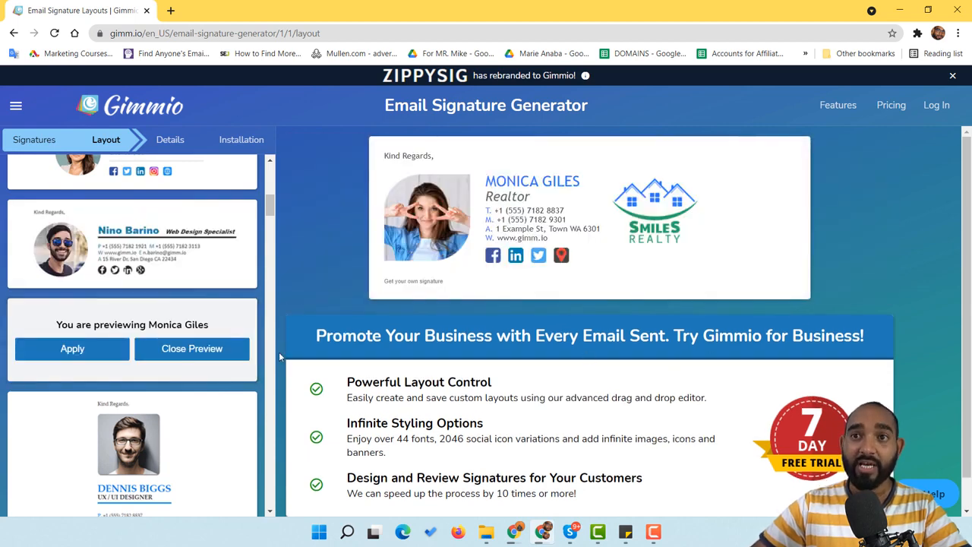
{"action": "left_click", "coordinate": [133, 262]}
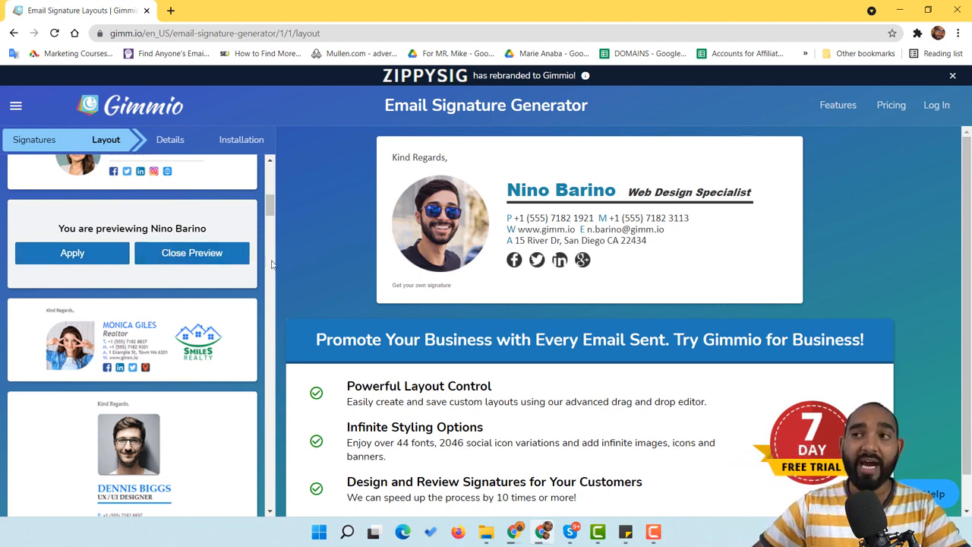
{"action": "mouse_move", "coordinate": [578, 262]}
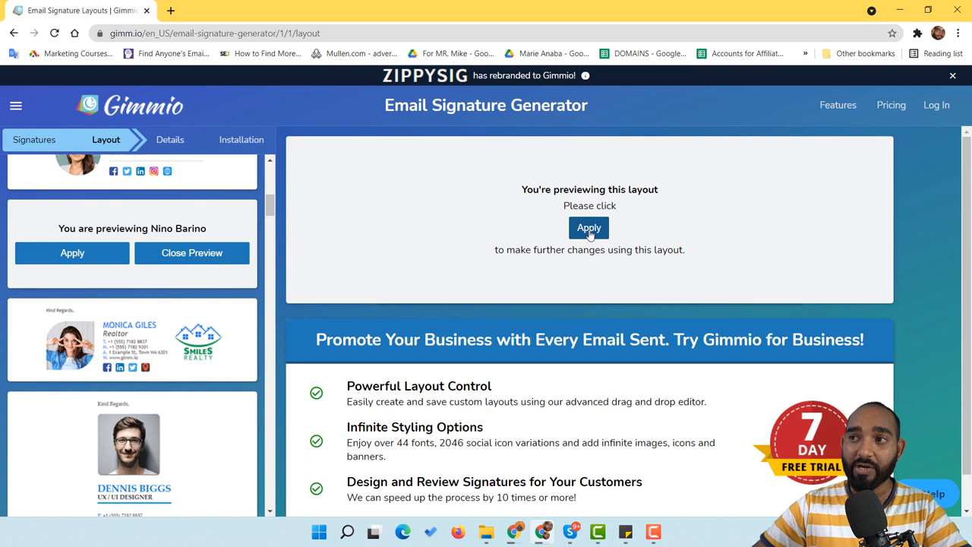
{"action": "left_click", "coordinate": [590, 234]}
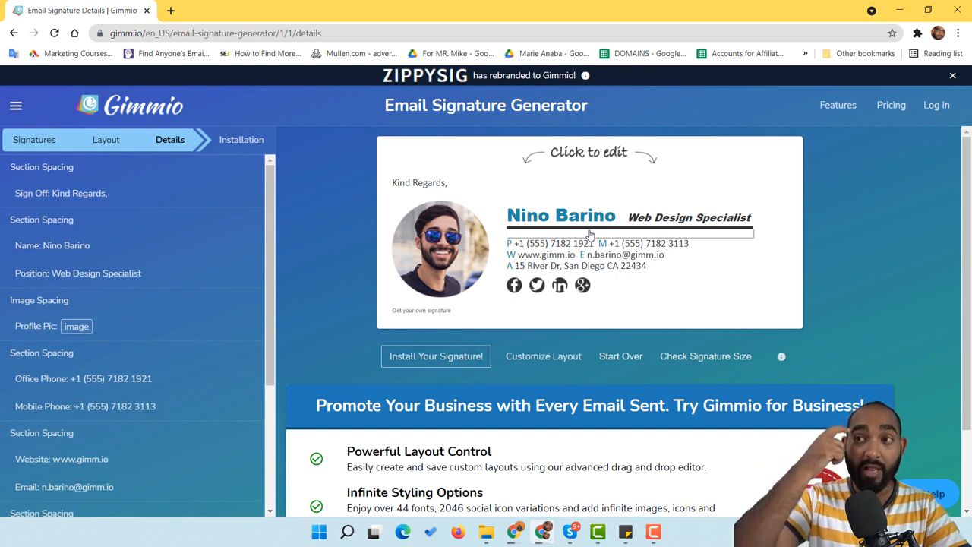
Remove the example profile photo and open the local-file chooser for a replacement
{"action": "left_click", "coordinate": [448, 253]}
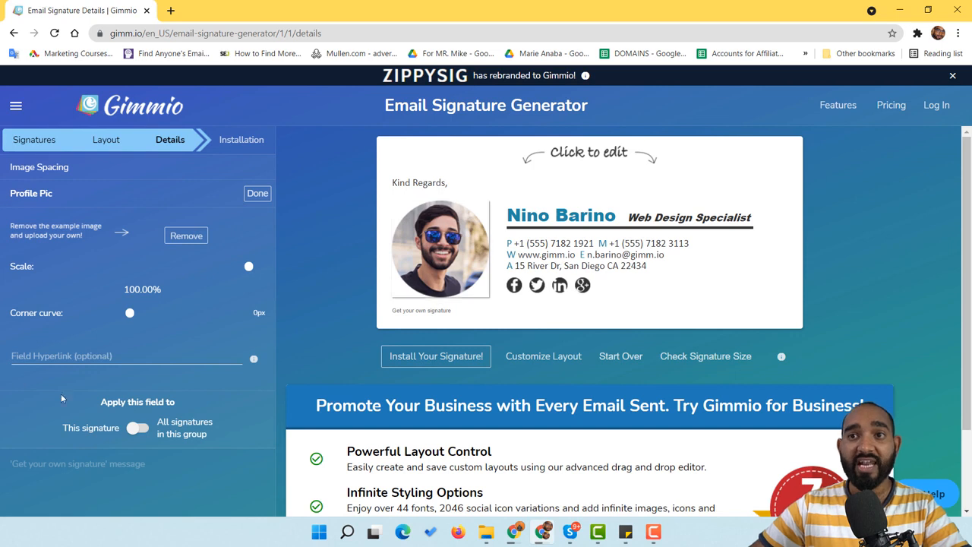
{"action": "left_click", "coordinate": [186, 236]}
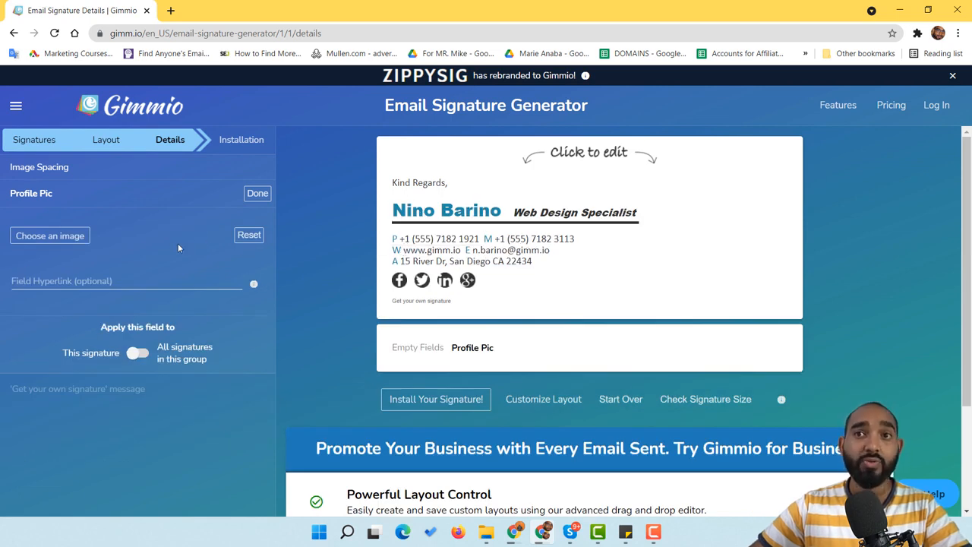
{"action": "left_click", "coordinate": [50, 237]}
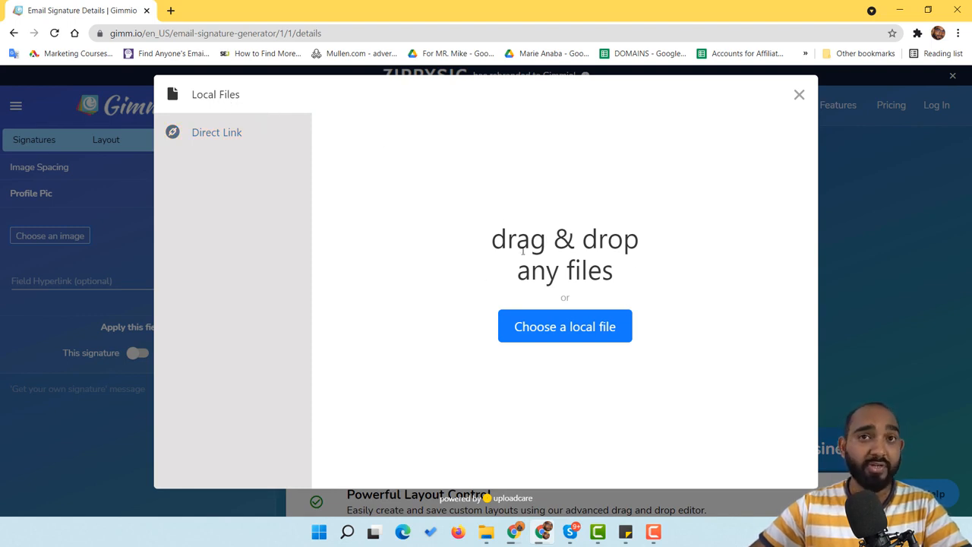
{"action": "left_click", "coordinate": [233, 138]}
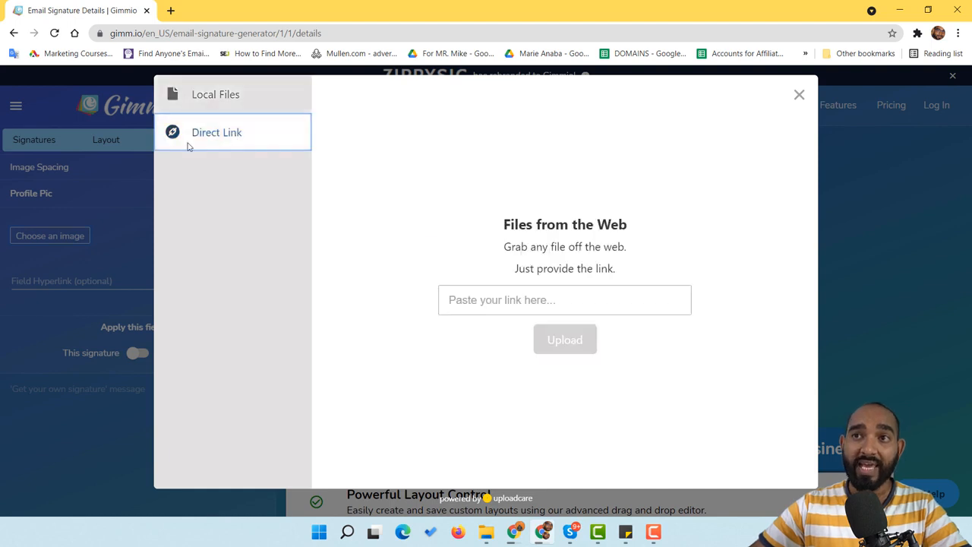
{"action": "left_click", "coordinate": [218, 102]}
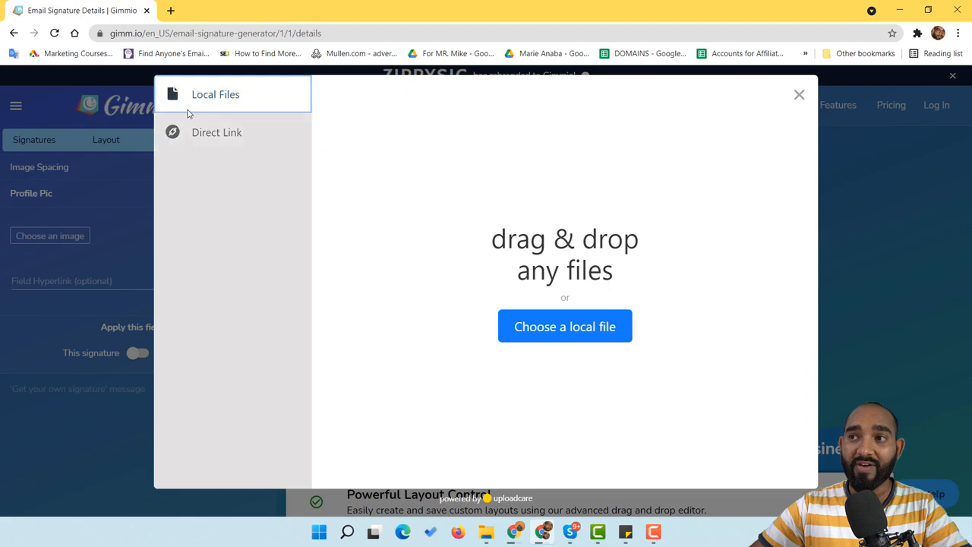
{"action": "left_click", "coordinate": [580, 338]}
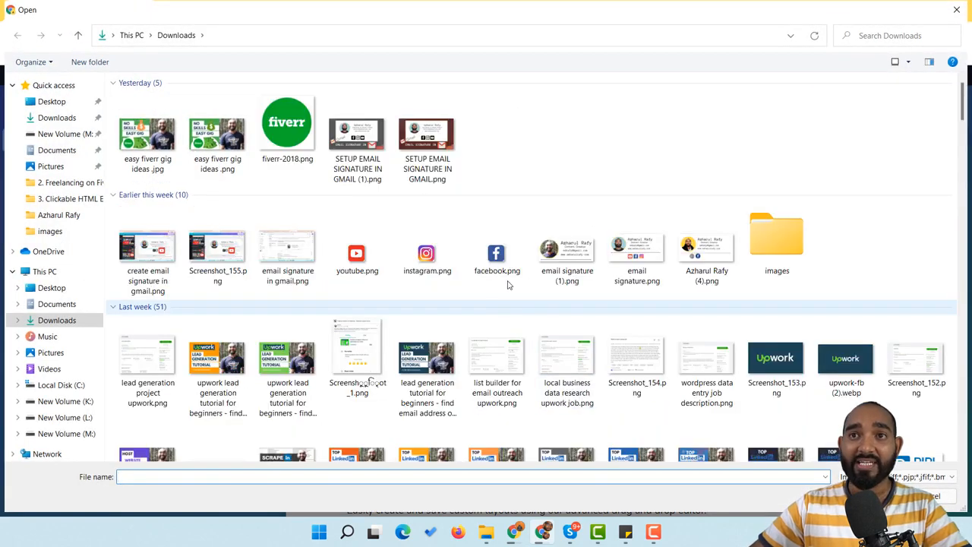
Choose the circular portrait JPG from the portraits folder on New Volume (L:)
{"action": "scroll", "coordinate": [239, 299], "scroll_direction": "down", "scroll_amount": 5}
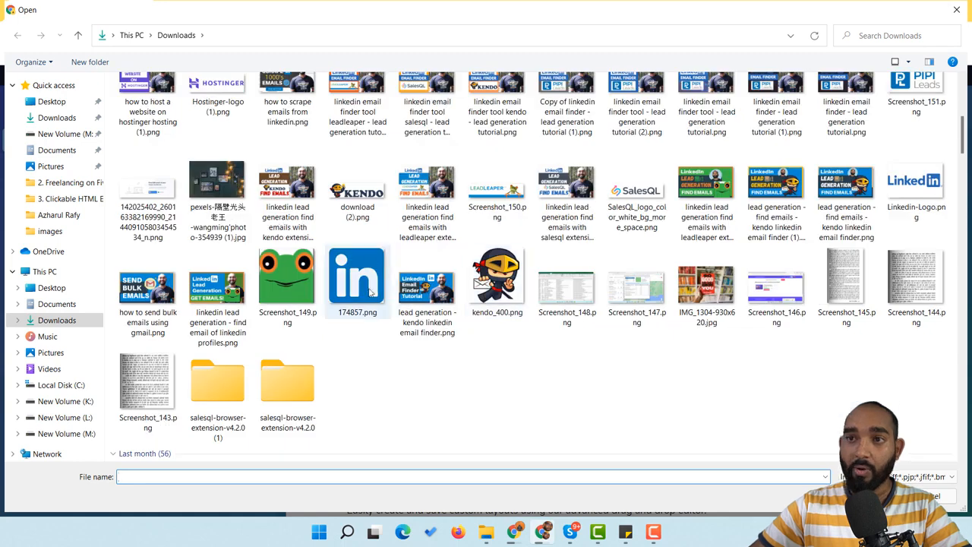
{"action": "scroll", "coordinate": [283, 275], "scroll_direction": "up", "scroll_amount": 5}
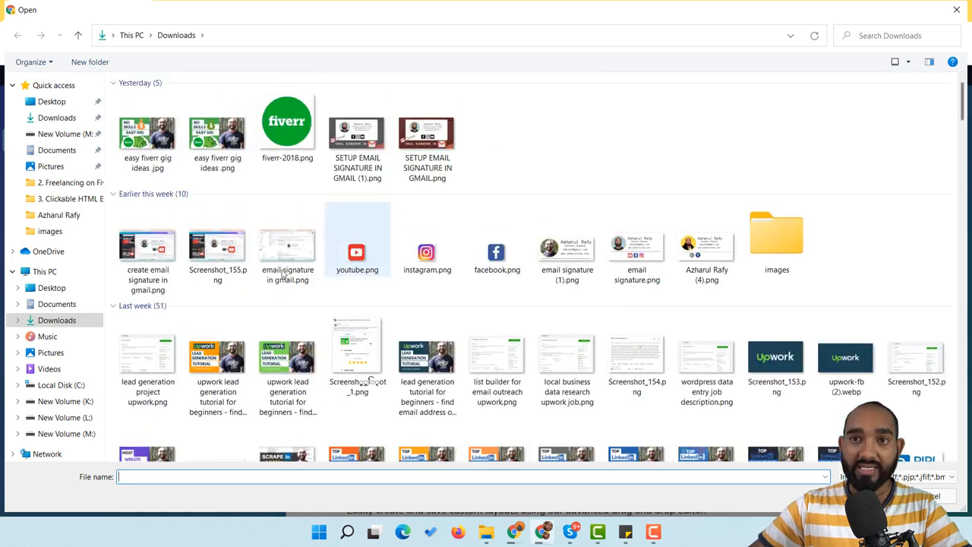
{"action": "left_click", "coordinate": [65, 417]}
{"action": "double_click", "coordinate": [148, 125]}
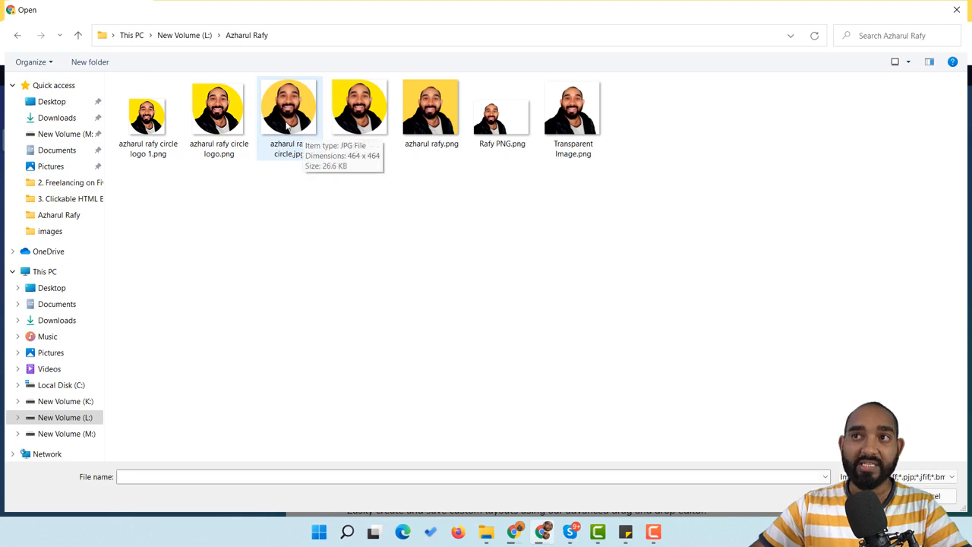
{"action": "left_click", "coordinate": [289, 129]}
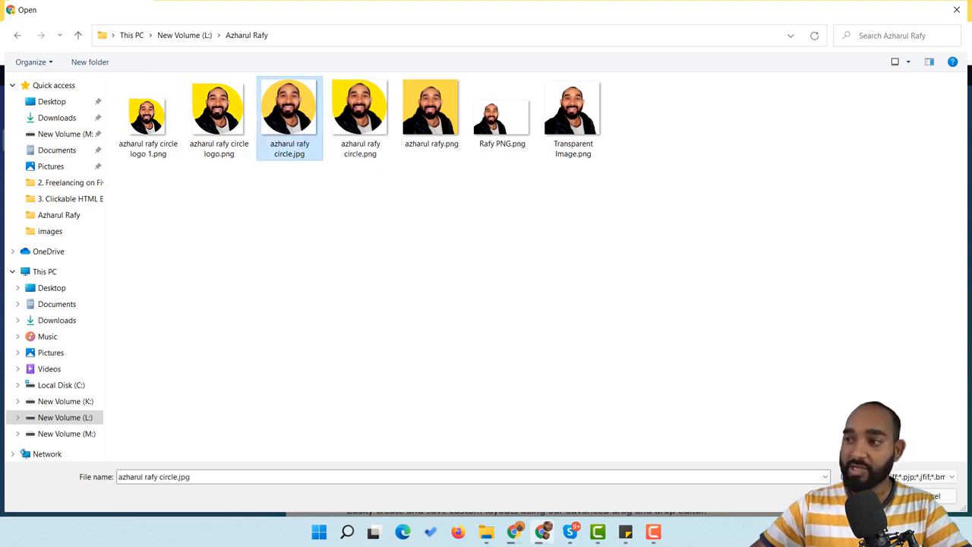
{"action": "key", "text": "Return"}
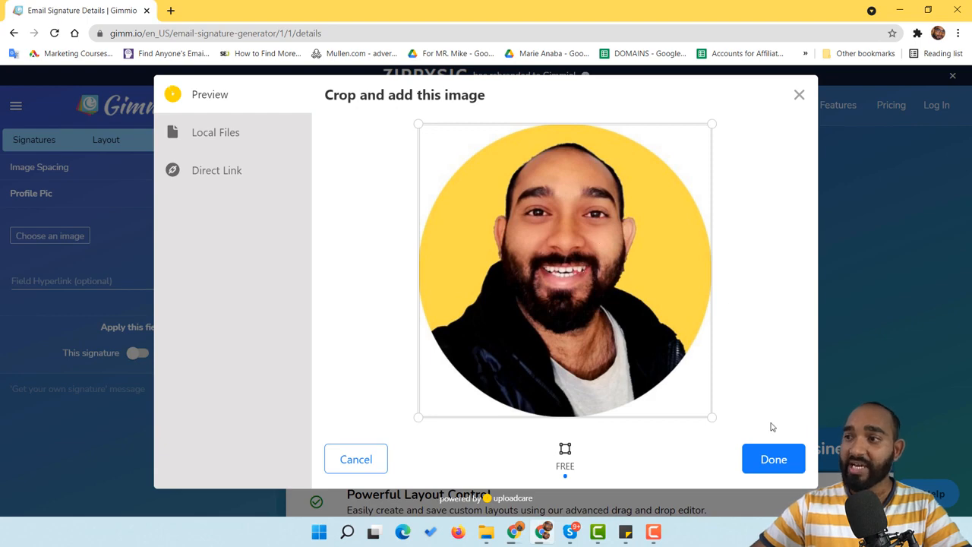
Accept the crop and scale the new profile photo down to 28.91%
{"action": "left_click", "coordinate": [764, 460]}
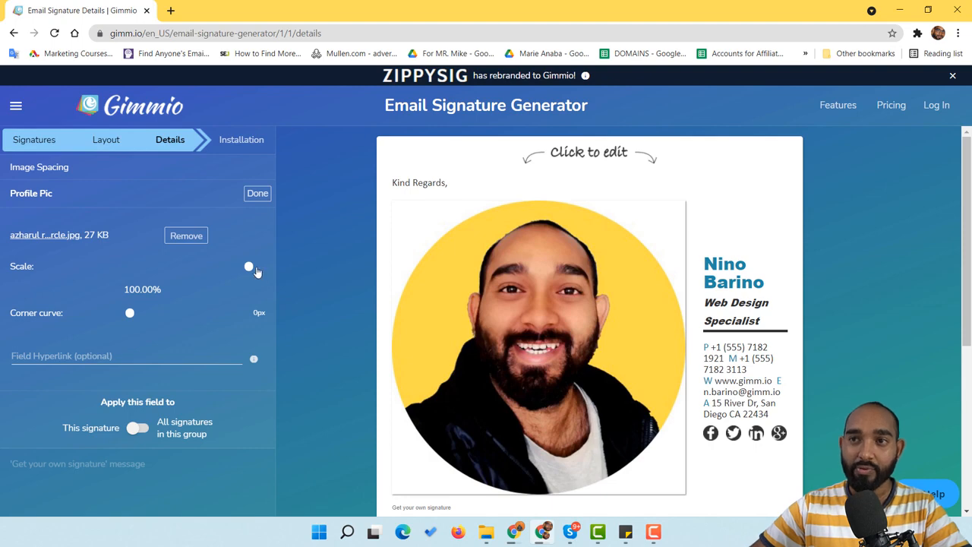
{"action": "left_click_drag", "start_coordinate": [249, 269], "coordinate": [211, 268]}
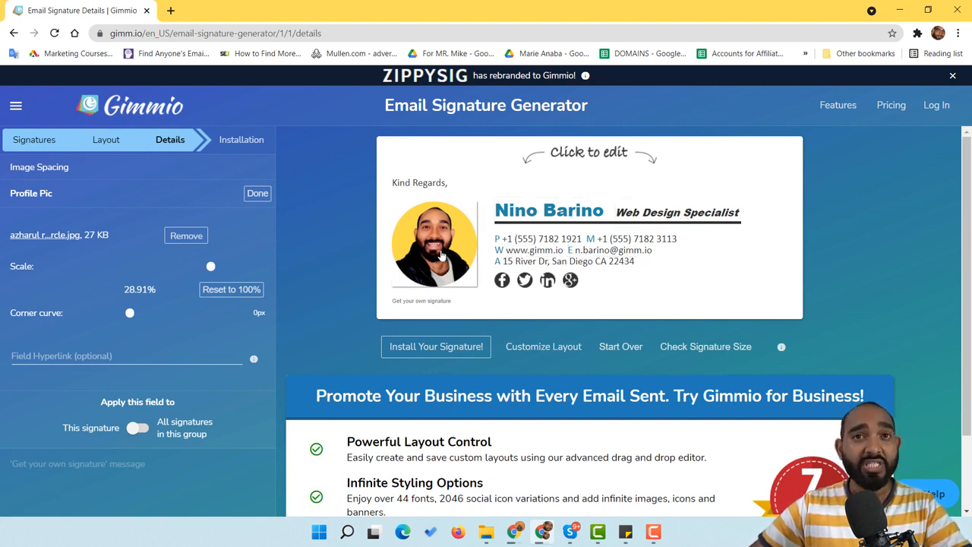
Clear the sample name from the signature's Name field
{"action": "left_click", "coordinate": [532, 216]}
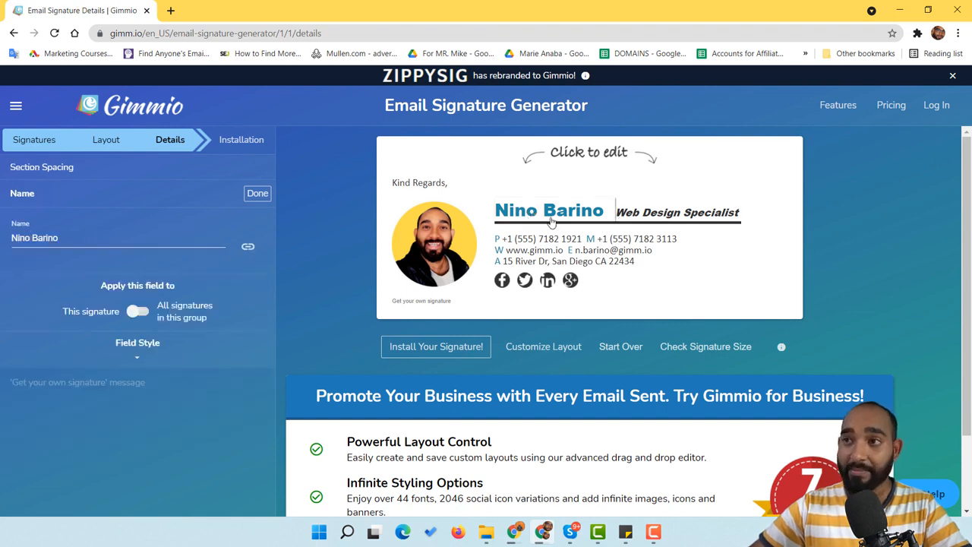
{"action": "triple_click", "coordinate": [102, 238]}
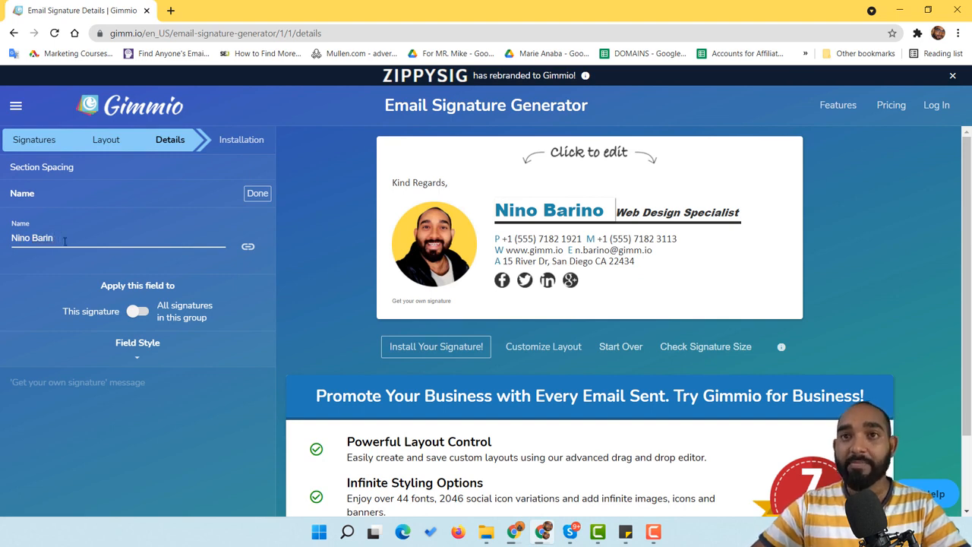
{"action": "key", "text": "BackSpace"}
{"action": "key", "text": "BackSpace"}
{"action": "key", "text": "BackSpace"}
{"action": "key", "text": "BackSpace"}
{"action": "key", "text": "BackSpace"}
{"action": "key", "text": "BackSpace"}
{"action": "key", "text": "BackSpace"}
{"action": "key", "text": "BackSpace"}
{"action": "key", "text": "BackSpace"}
{"action": "key", "text": "BackSpace"}
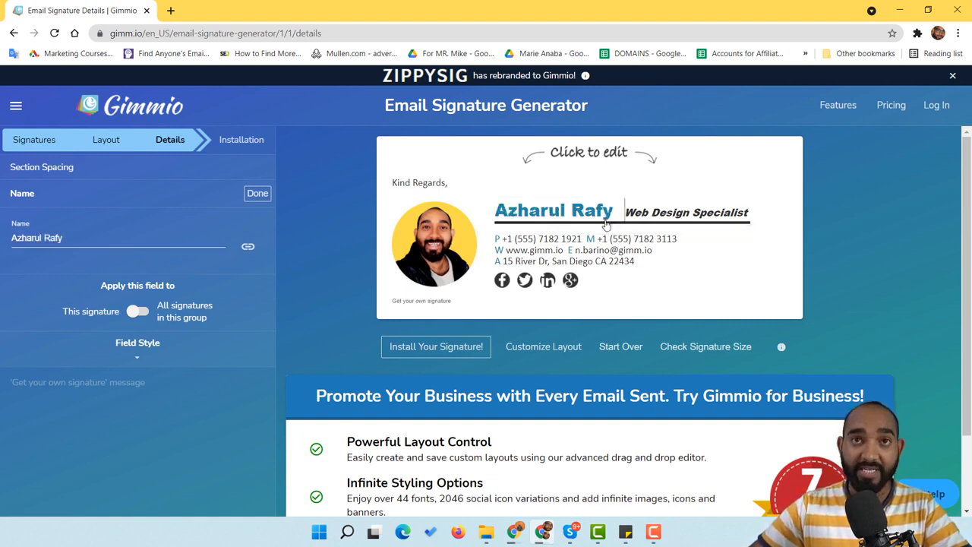
Change the position title from Web Design Specialist to Content Creator
{"action": "left_click", "coordinate": [682, 218]}
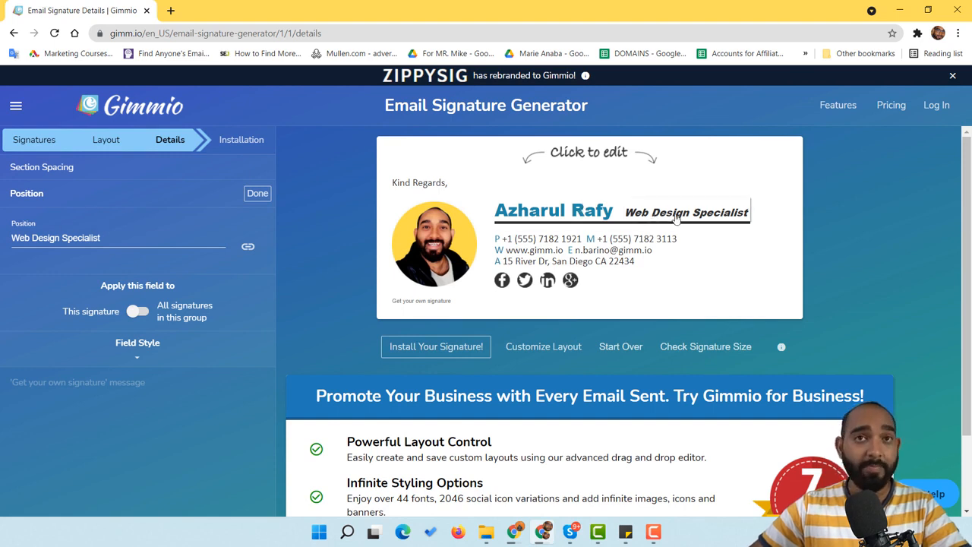
{"action": "triple_click", "coordinate": [69, 239]}
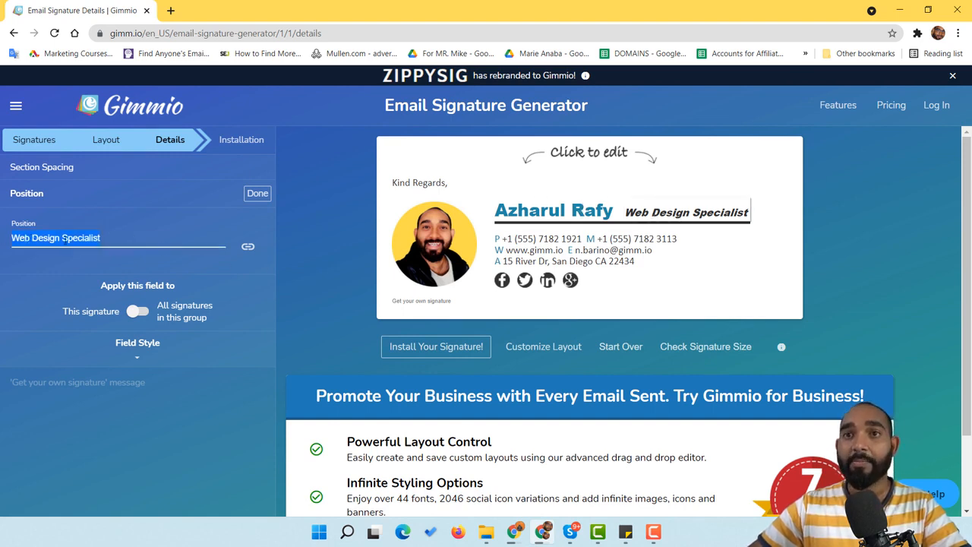
{"action": "type", "text": "Content Creator"}
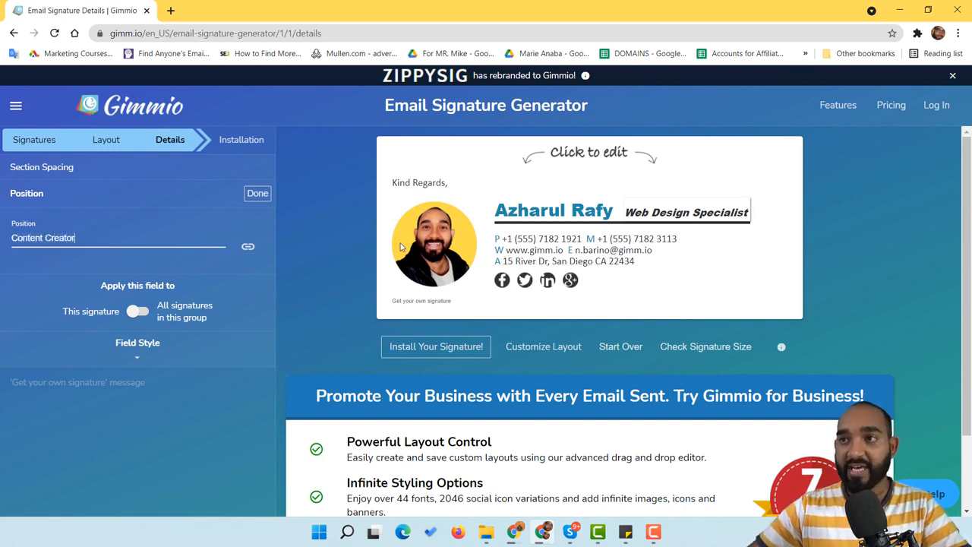
{"action": "left_click", "coordinate": [437, 166]}
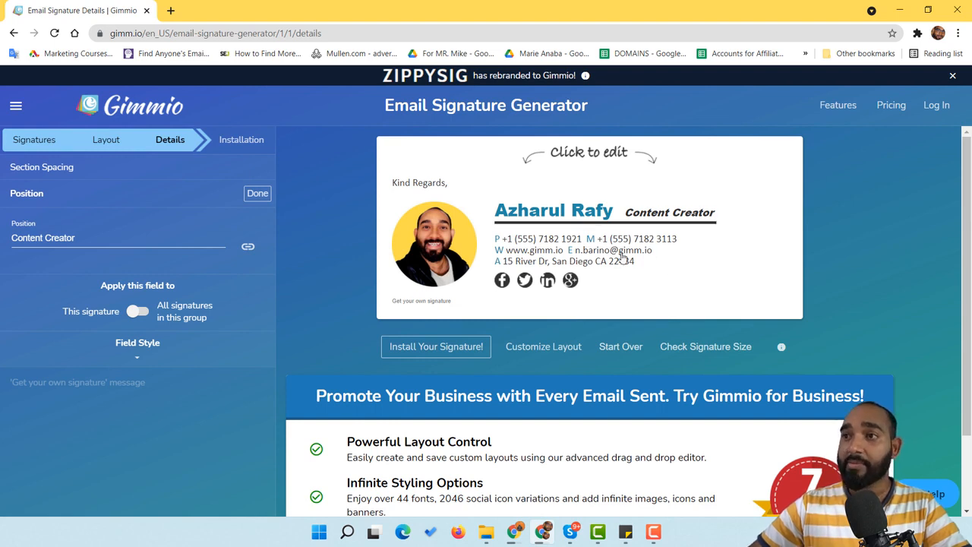
{"action": "left_click", "coordinate": [555, 241]}
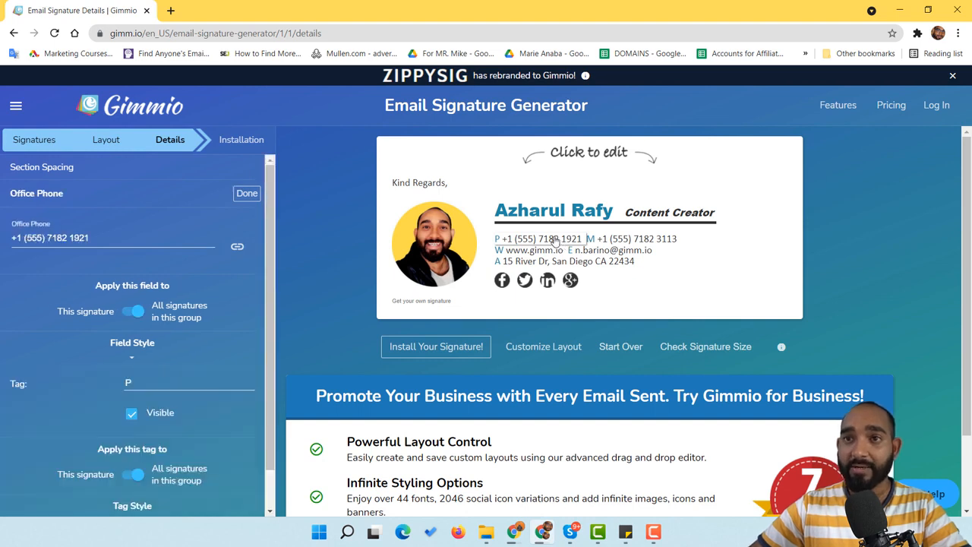
Replace the sample number in the Office Phone field with the user's own number
{"action": "triple_click", "coordinate": [82, 238]}
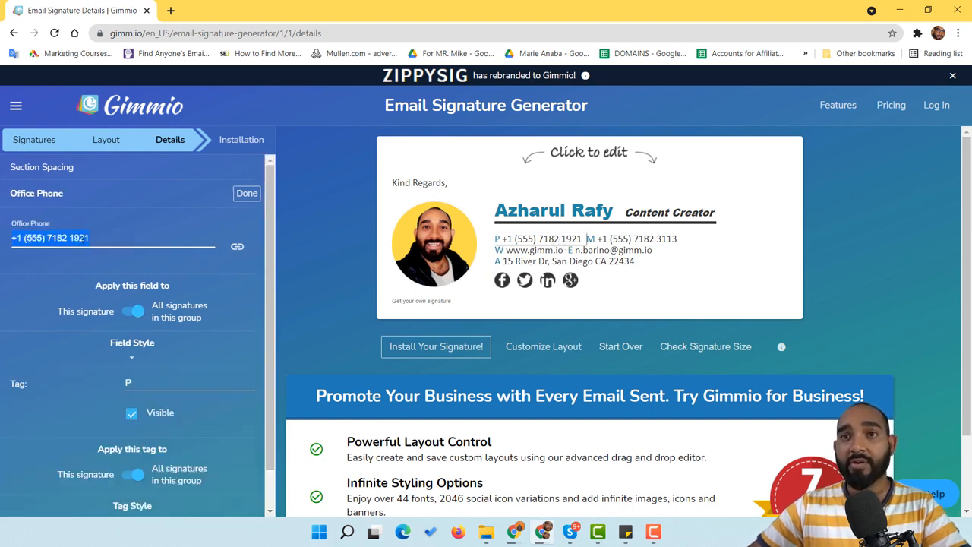
{"action": "key", "text": "BackSpace"}
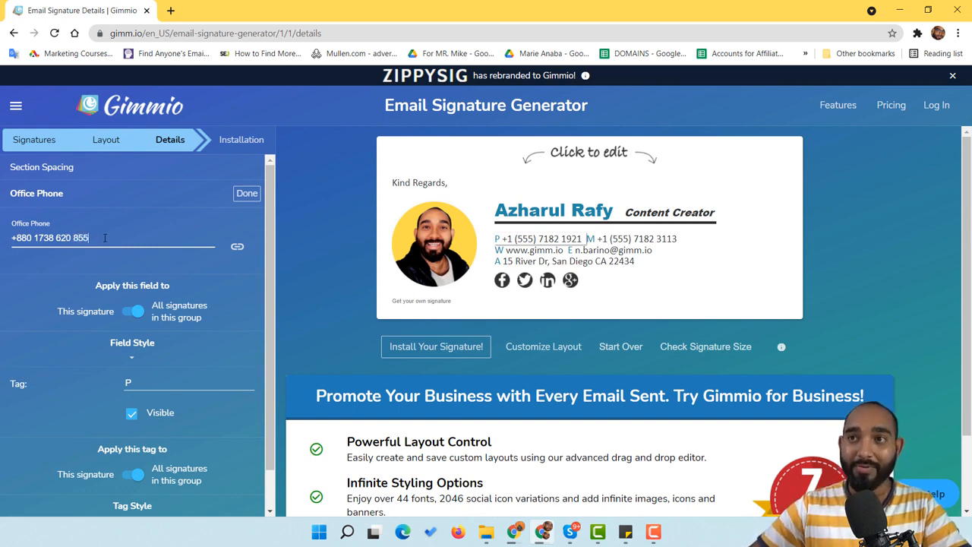
{"action": "left_click", "coordinate": [244, 199]}
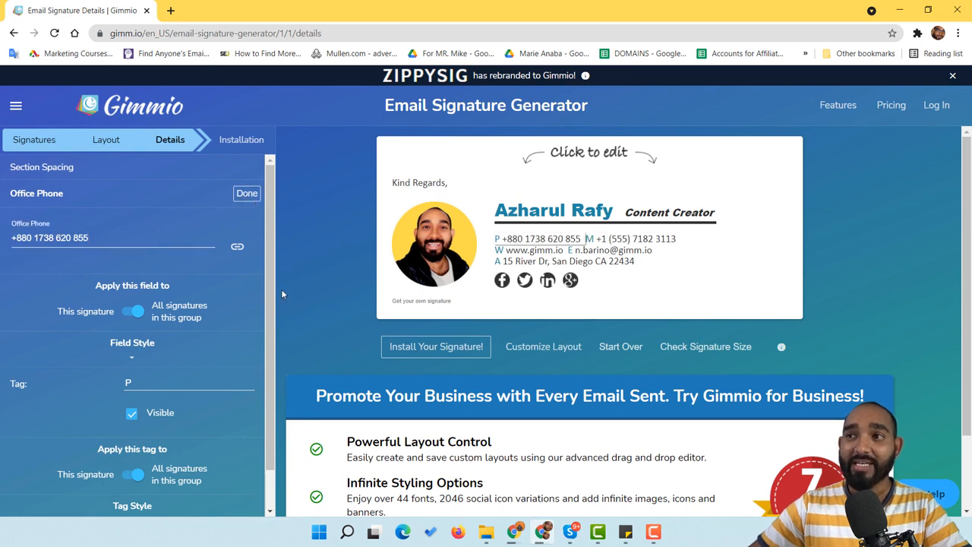
Clear the Mobile Phone field and enter the user's own mobile number
{"action": "left_click", "coordinate": [641, 243]}
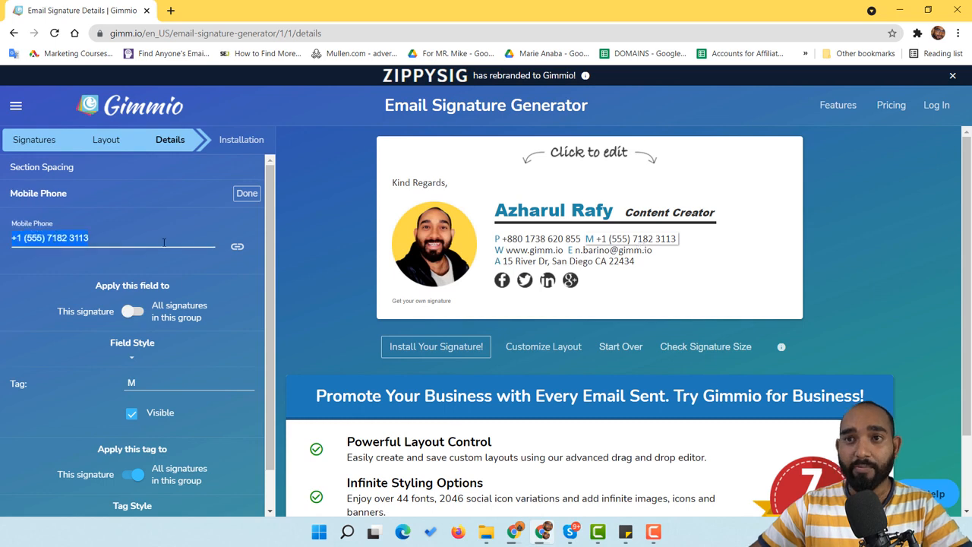
{"action": "key", "text": "BackSpace"}
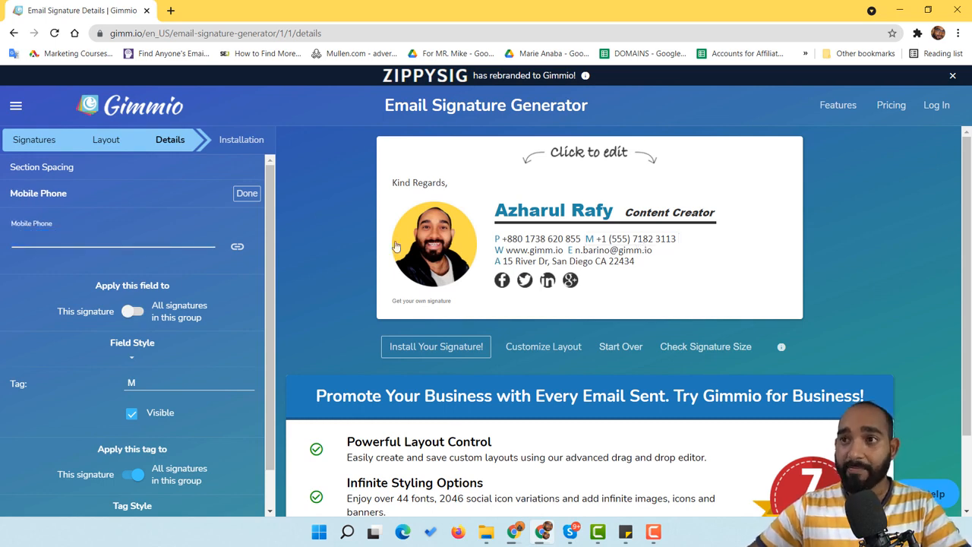
{"action": "left_click", "coordinate": [246, 196]}
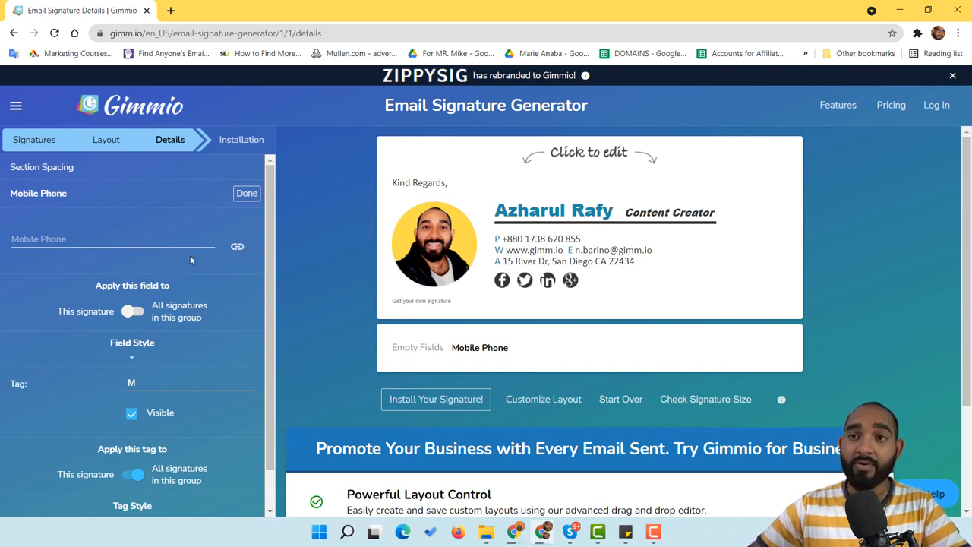
{"action": "left_click", "coordinate": [159, 244]}
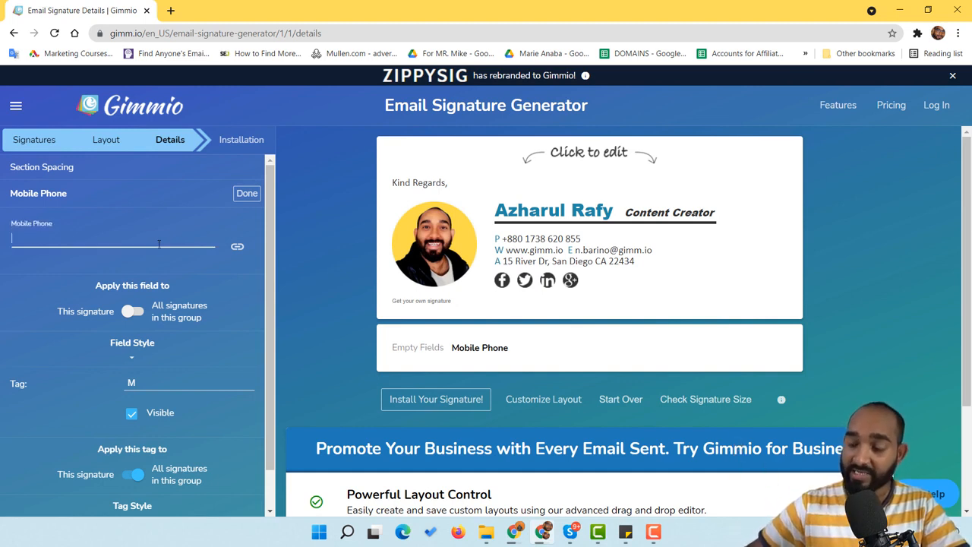
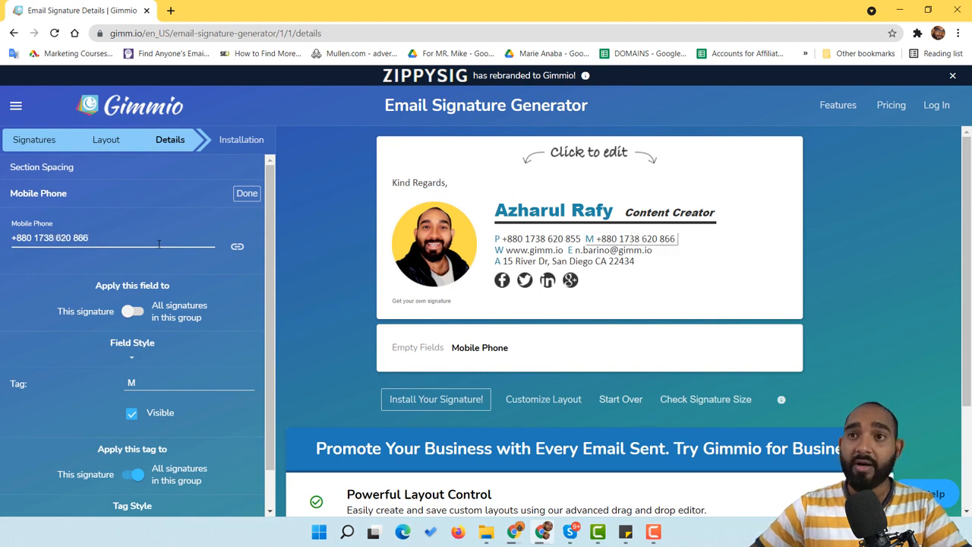
{"action": "left_click", "coordinate": [247, 193]}
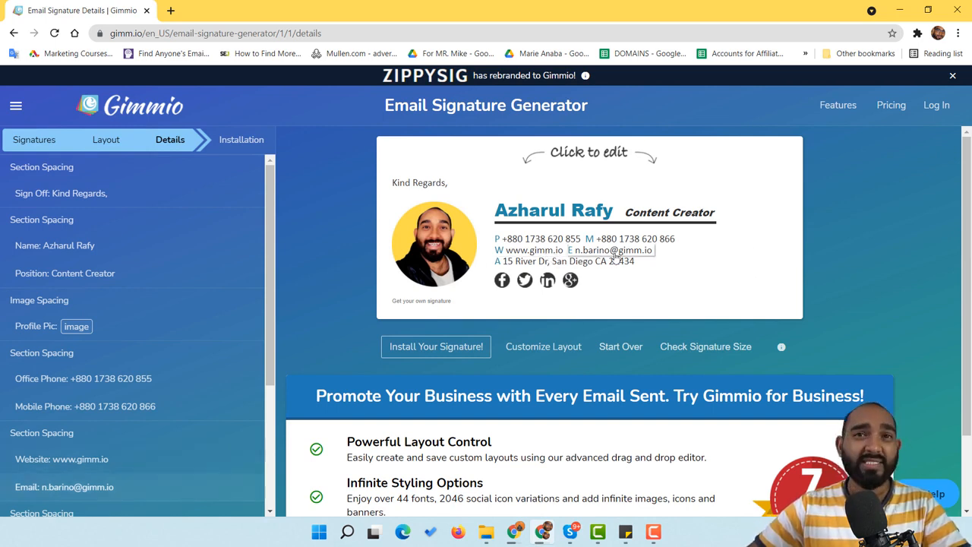
{"action": "left_click", "coordinate": [534, 253]}
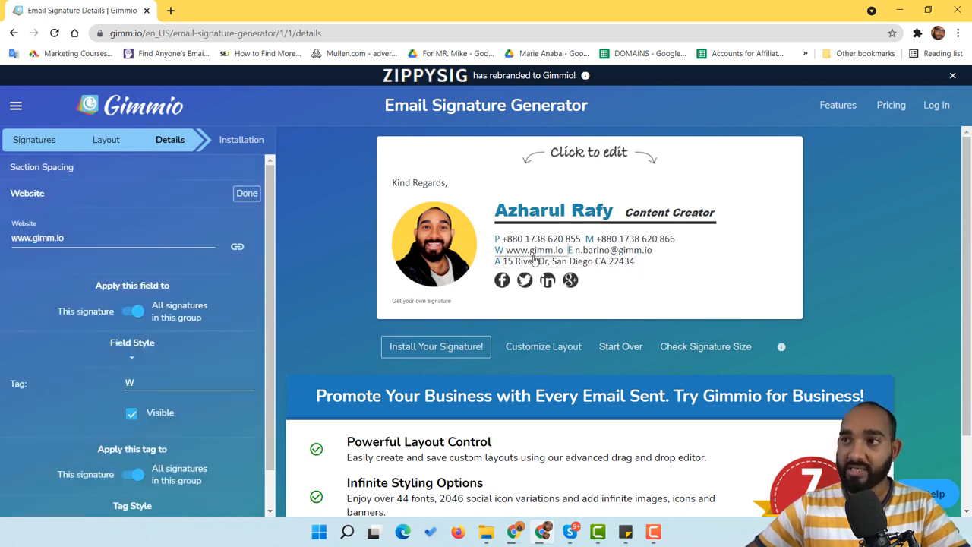
{"action": "left_click_drag", "start_coordinate": [91, 239], "coordinate": [34, 238]}
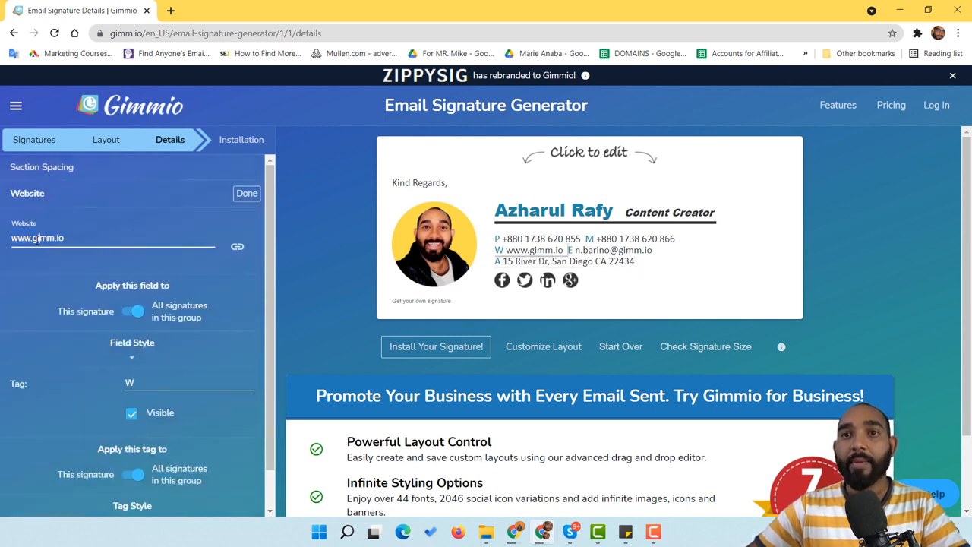
{"action": "type", "text": "g"}
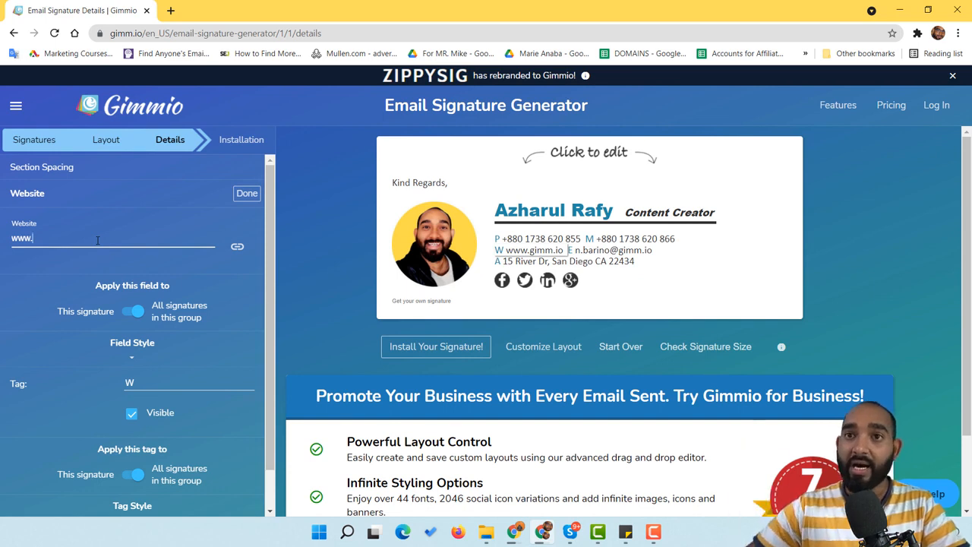
{"action": "left_click_drag", "start_coordinate": [53, 241], "coordinate": [3, 243]}
{"action": "key", "text": "BackSpace"}
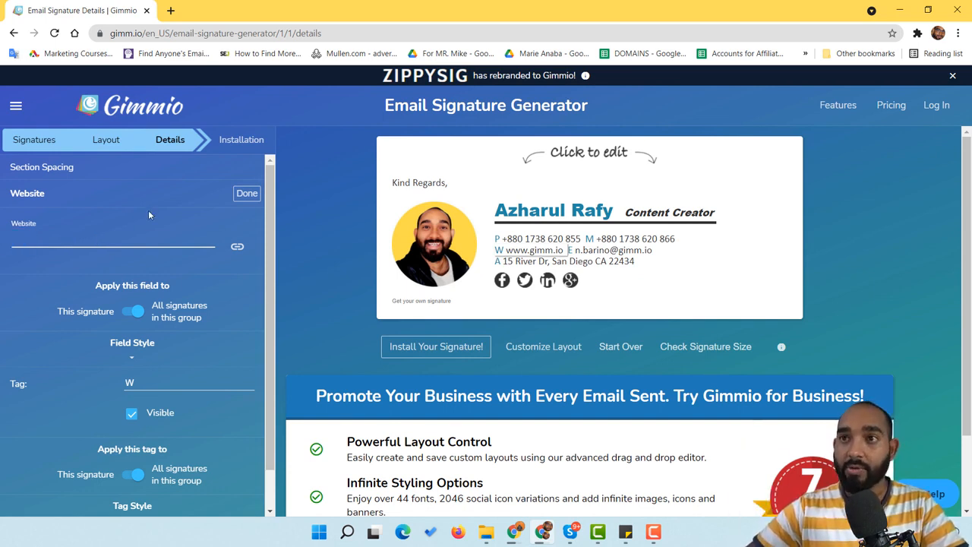
{"action": "left_click", "coordinate": [252, 195]}
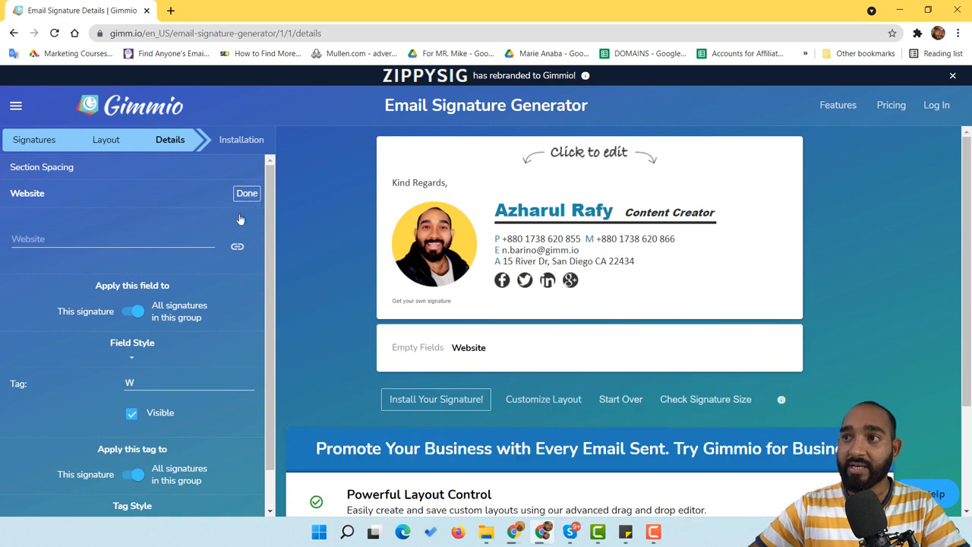
{"action": "left_click", "coordinate": [106, 238]}
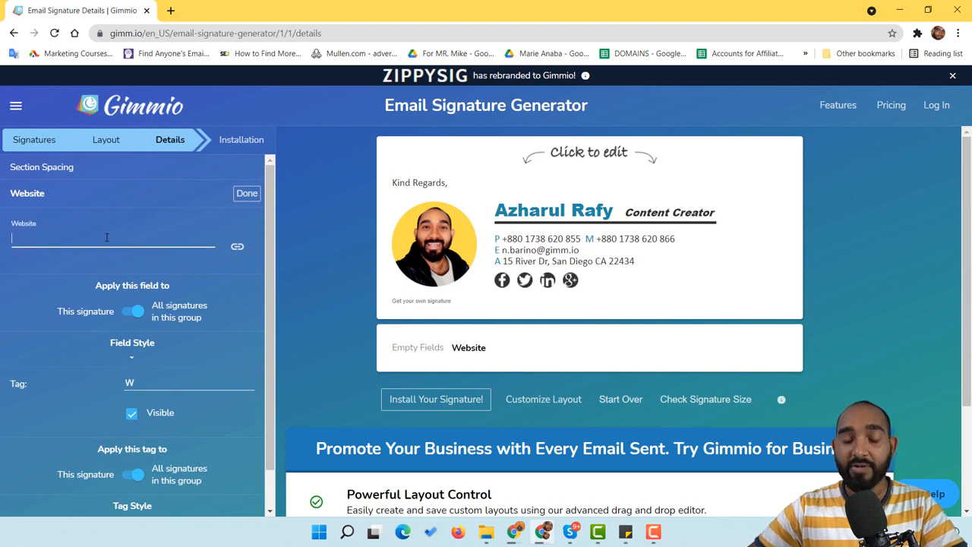
{"action": "type", "text": "www.azharulrafy.com"}
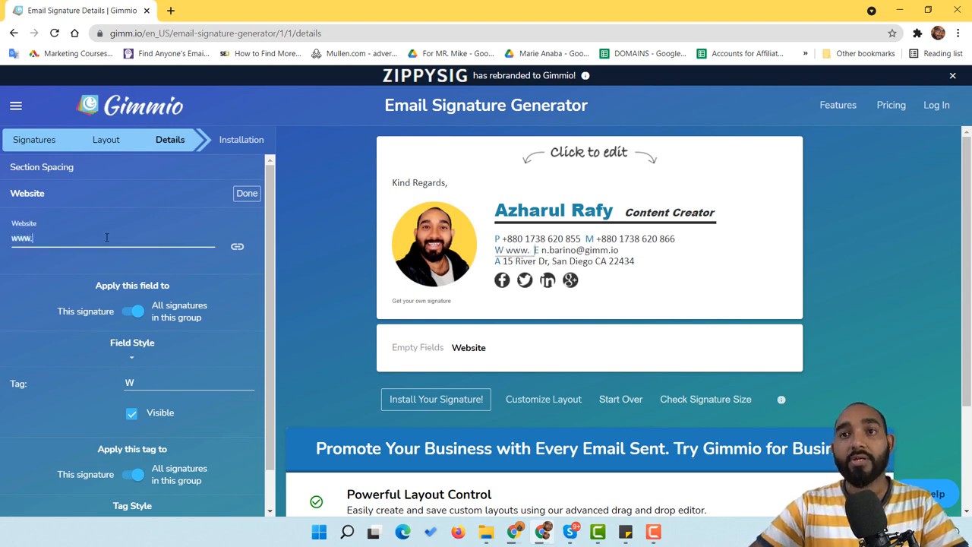
{"action": "left_click", "coordinate": [256, 196]}
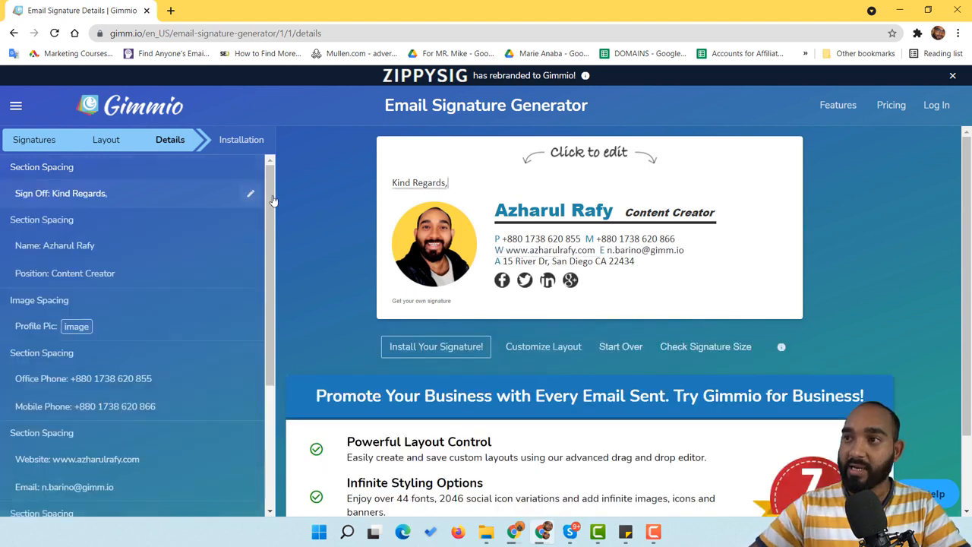
Replace the signature's old email address with the user's own email address
{"action": "left_click", "coordinate": [631, 257]}
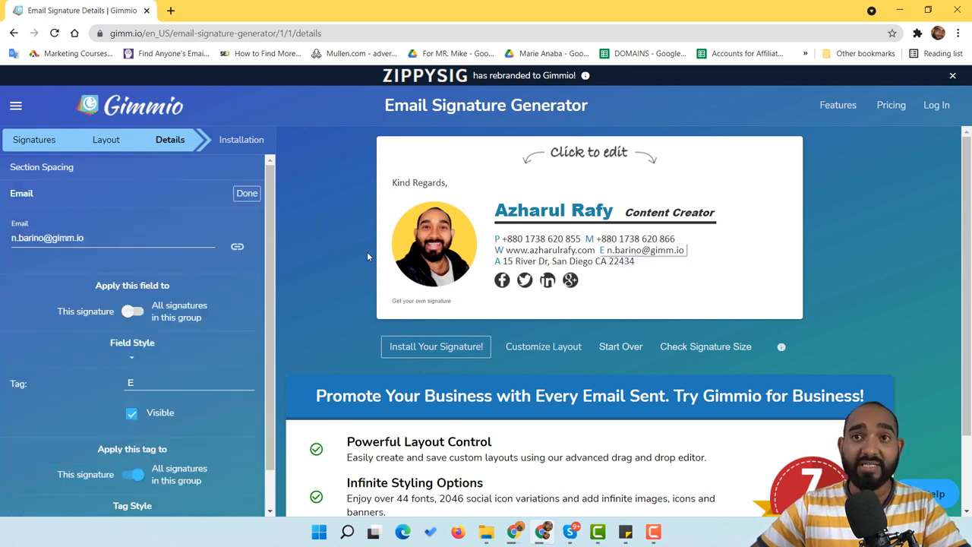
{"action": "triple_click", "coordinate": [110, 239]}
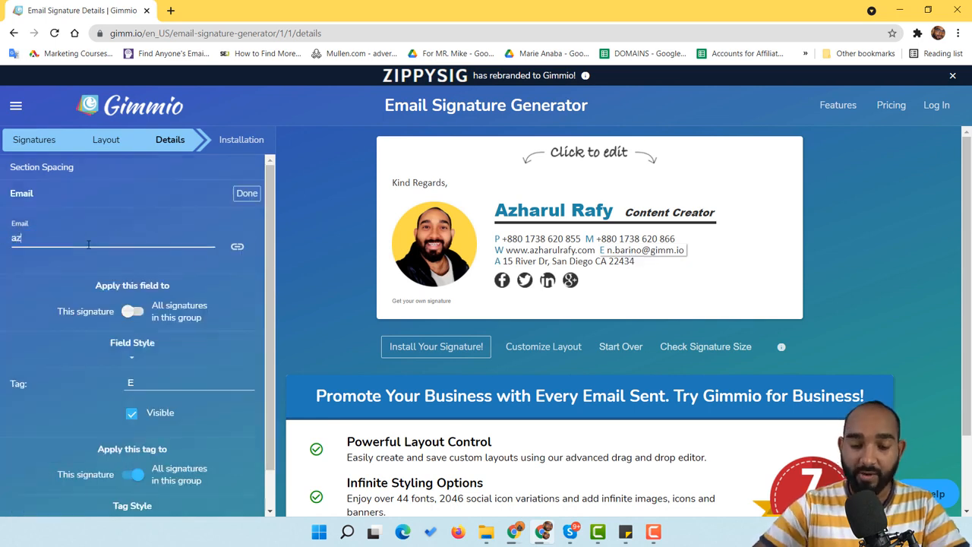
{"action": "left_click", "coordinate": [236, 201]}
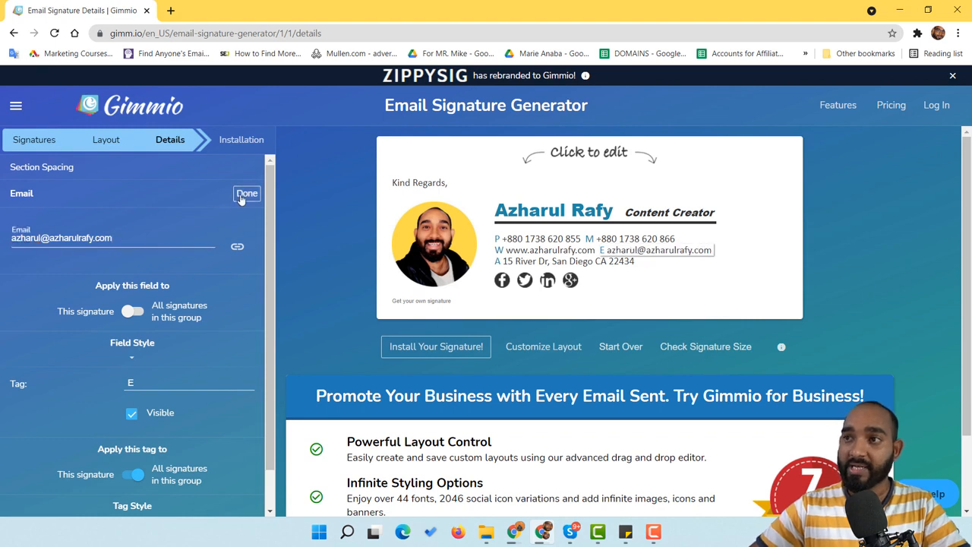
Replace the office address with the user's new street address, then open the Facebook icon's settings
{"action": "left_click", "coordinate": [504, 265]}
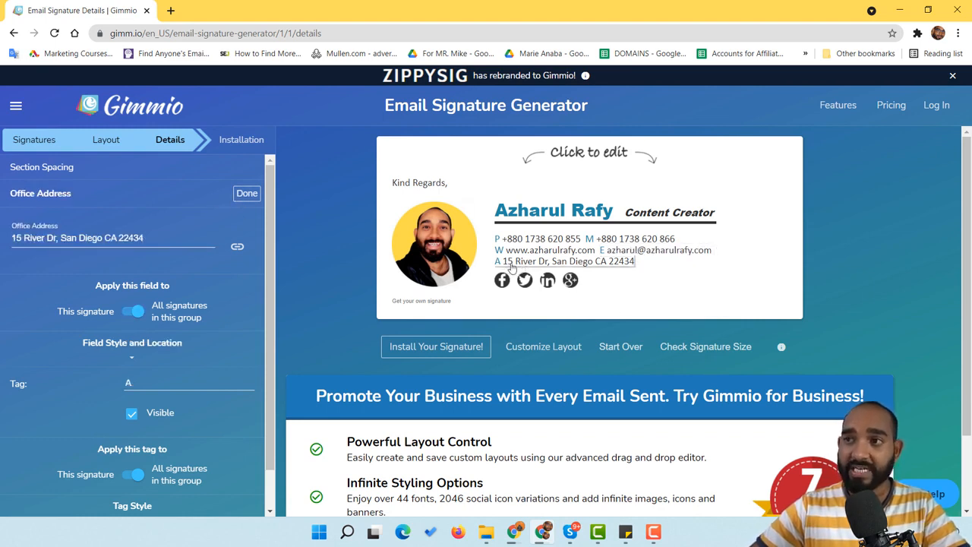
{"action": "triple_click", "coordinate": [104, 238]}
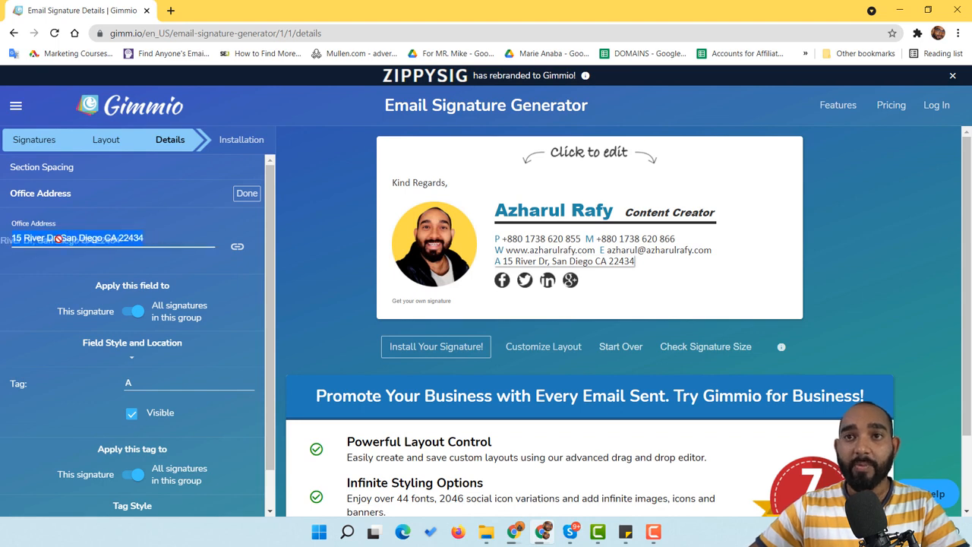
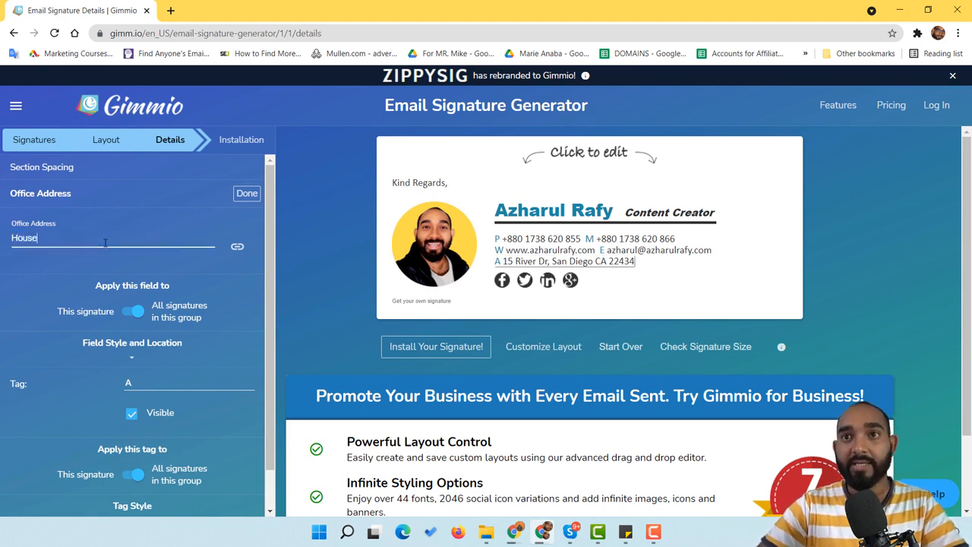
{"action": "left_click", "coordinate": [241, 198]}
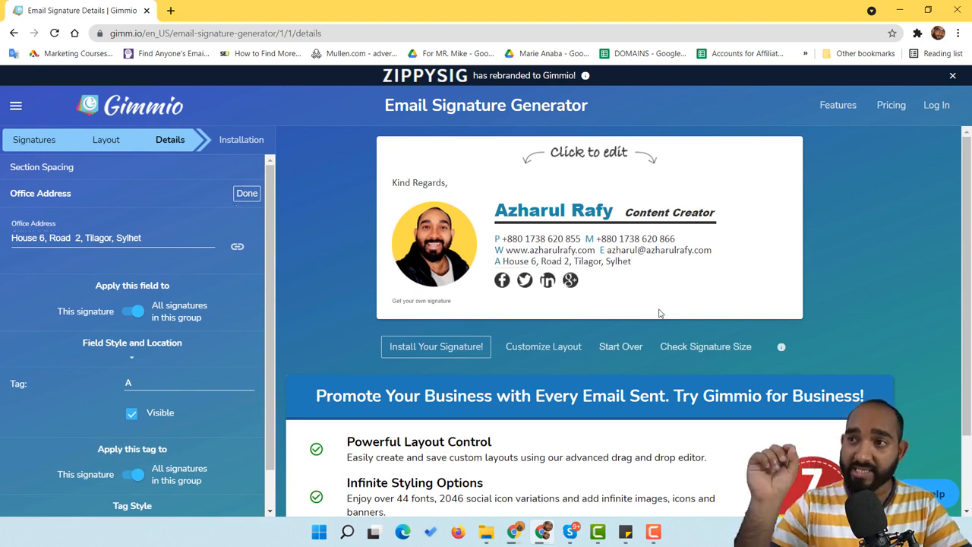
{"action": "left_click", "coordinate": [503, 281]}
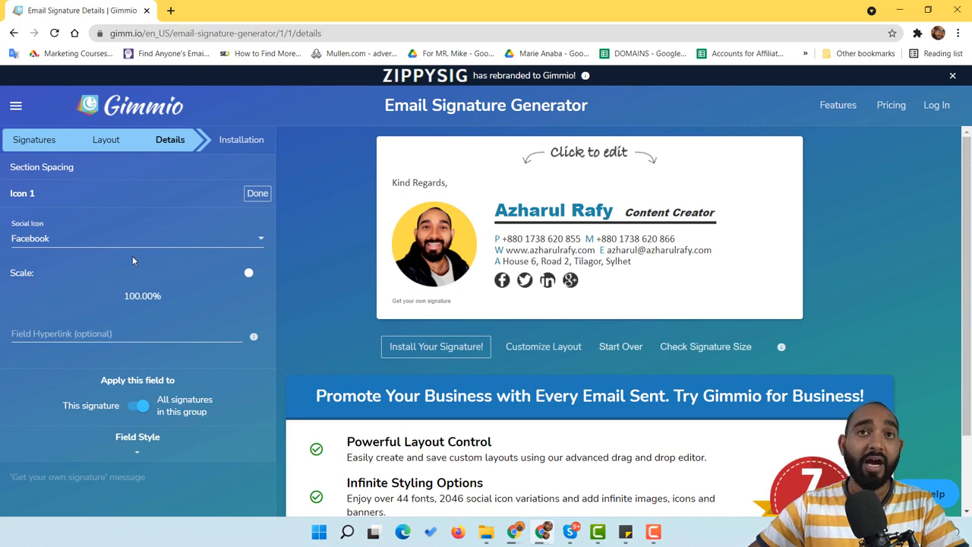
Copy the user's Facebook profile URL from a new tab and paste it into the Facebook icon's link field
{"action": "left_click", "coordinate": [173, 9]}
{"action": "type", "text": "azhar"}
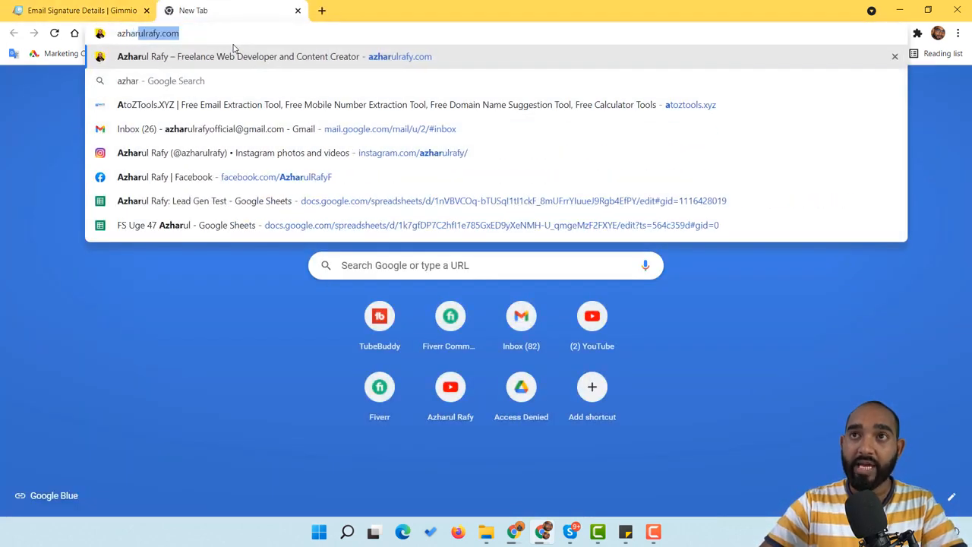
{"action": "type", "text": "ul rafy face"}
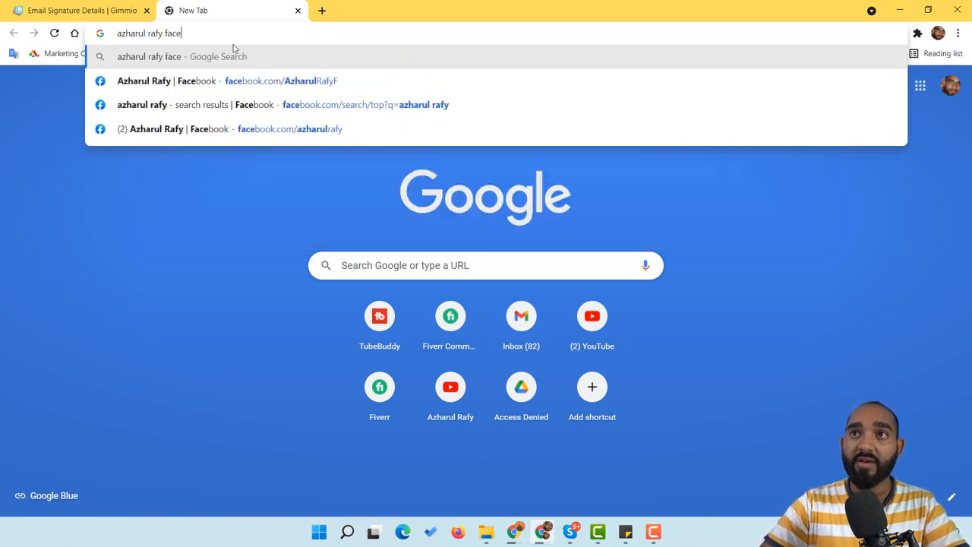
{"action": "type", "text": "boo"}
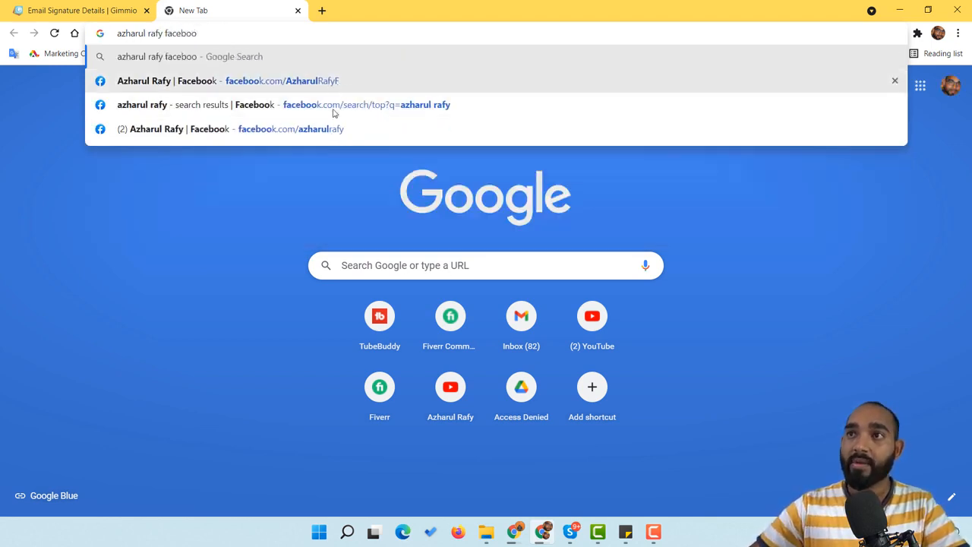
{"action": "left_click", "coordinate": [319, 131]}
{"action": "left_click", "coordinate": [241, 33]}
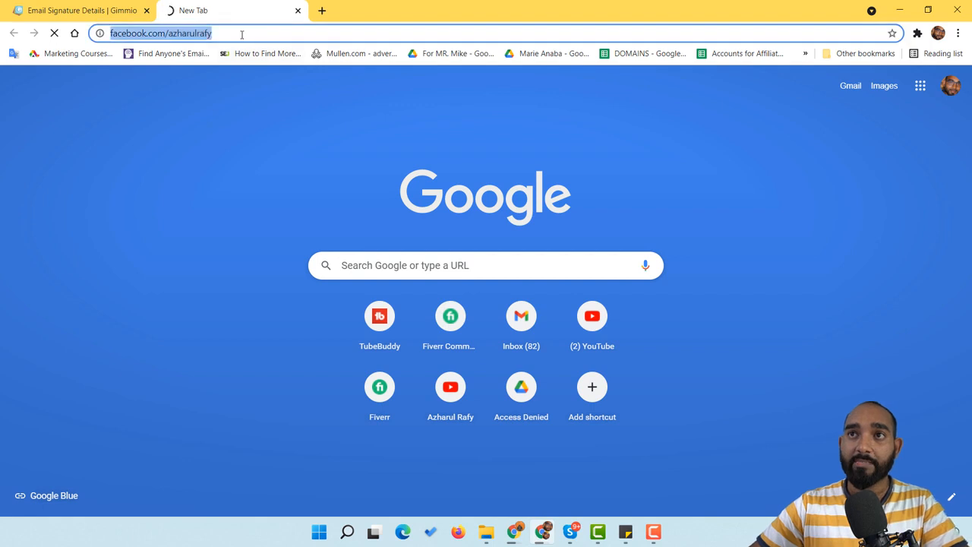
{"action": "key", "text": "ctrl+x"}
{"action": "left_click", "coordinate": [122, 4]}
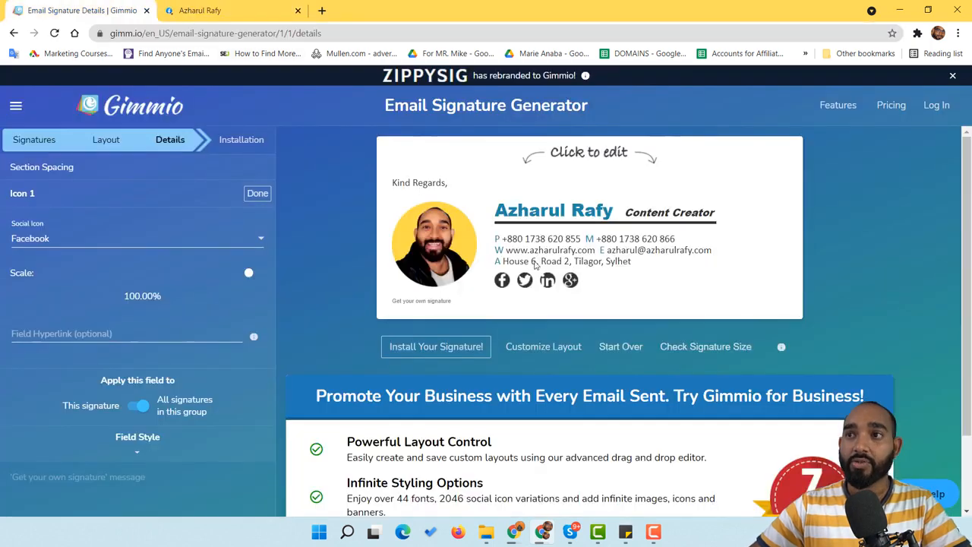
{"action": "left_click", "coordinate": [126, 336]}
{"action": "key", "text": "ctrl+v"}
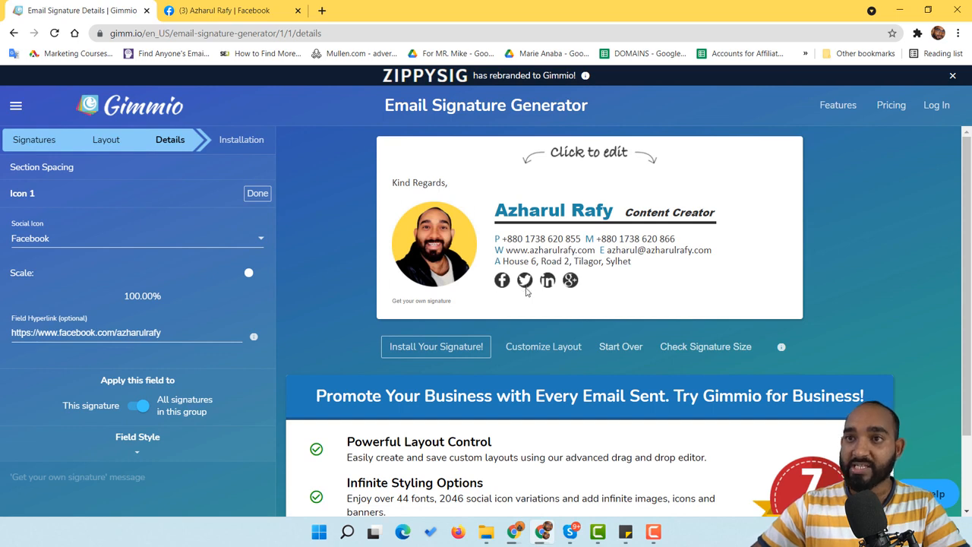
{"action": "left_click", "coordinate": [257, 194]}
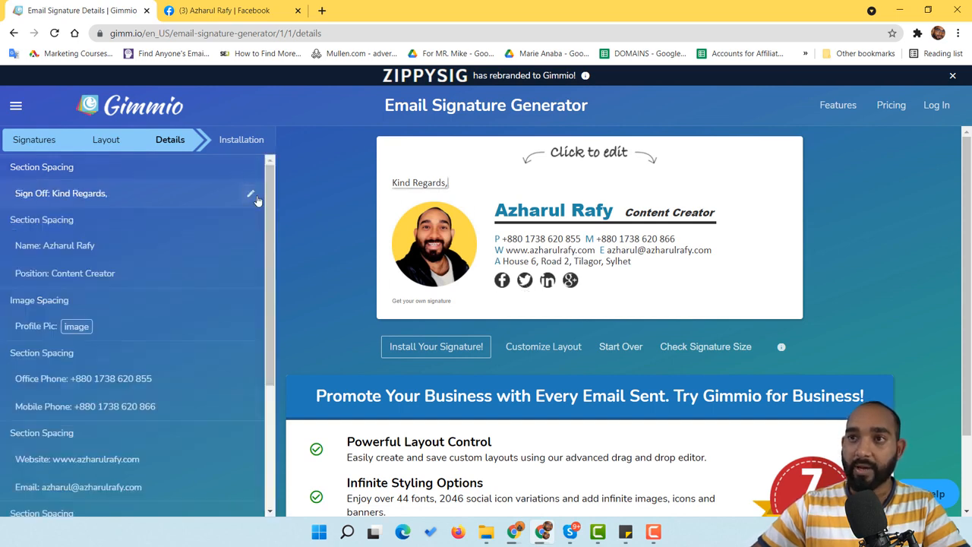
Change the second social icon from Twitter to Instagram
{"action": "left_click", "coordinate": [525, 280]}
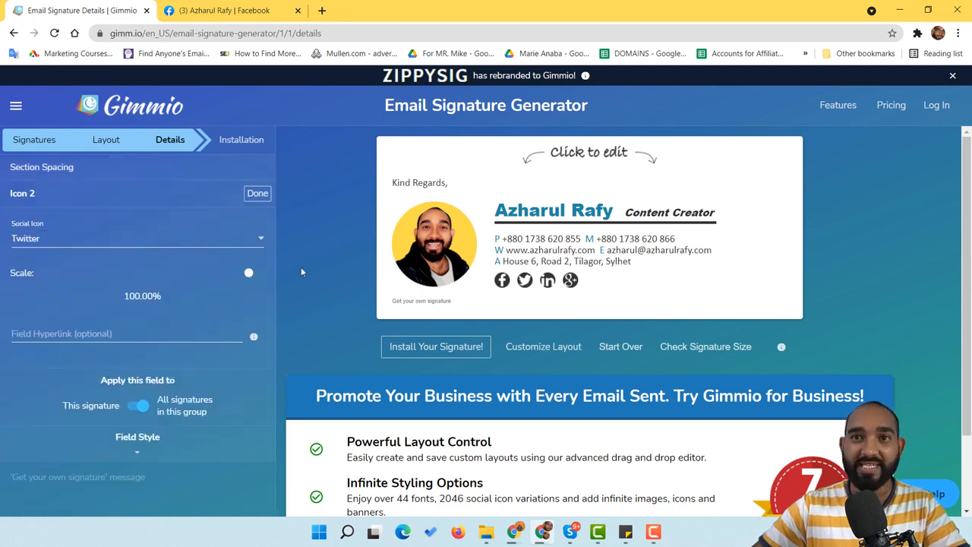
{"action": "left_click", "coordinate": [112, 237]}
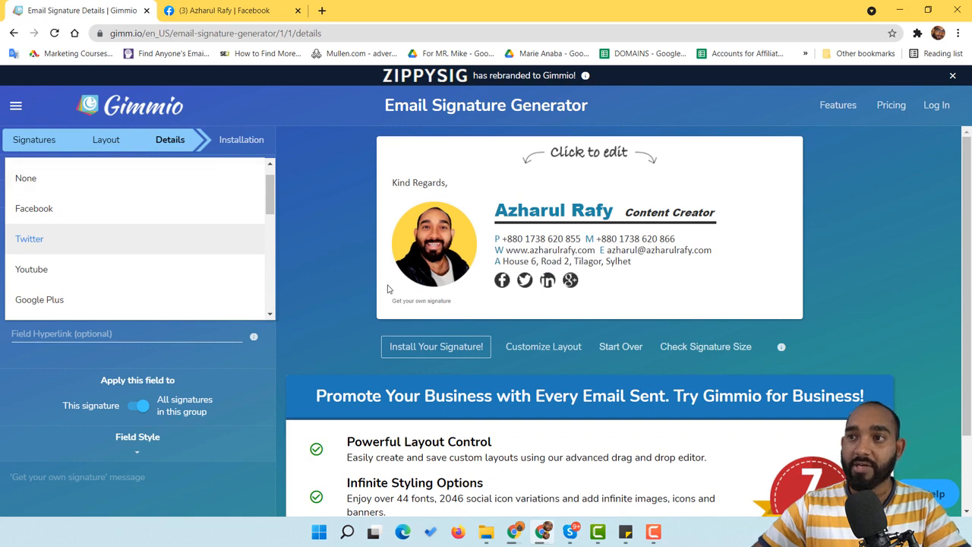
{"action": "left_click", "coordinate": [525, 287]}
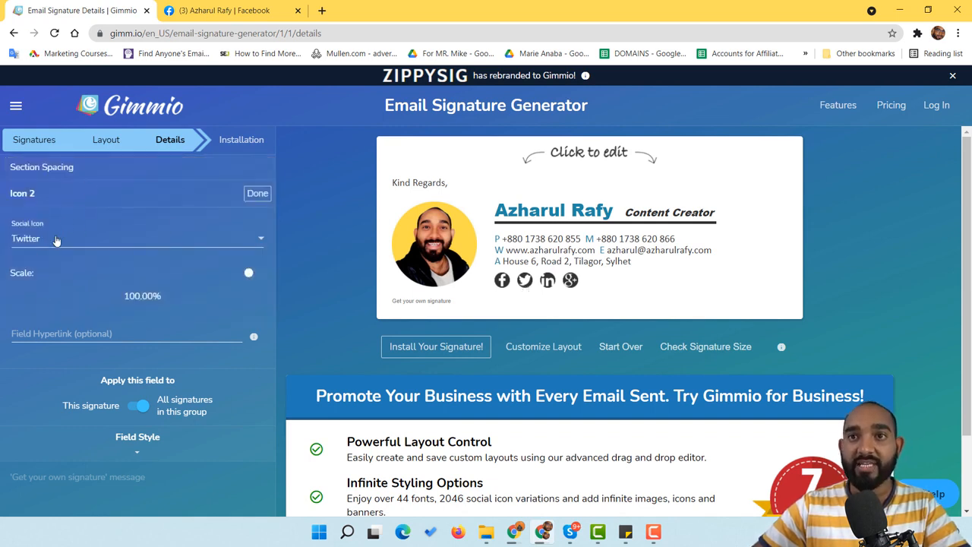
{"action": "left_click", "coordinate": [98, 240]}
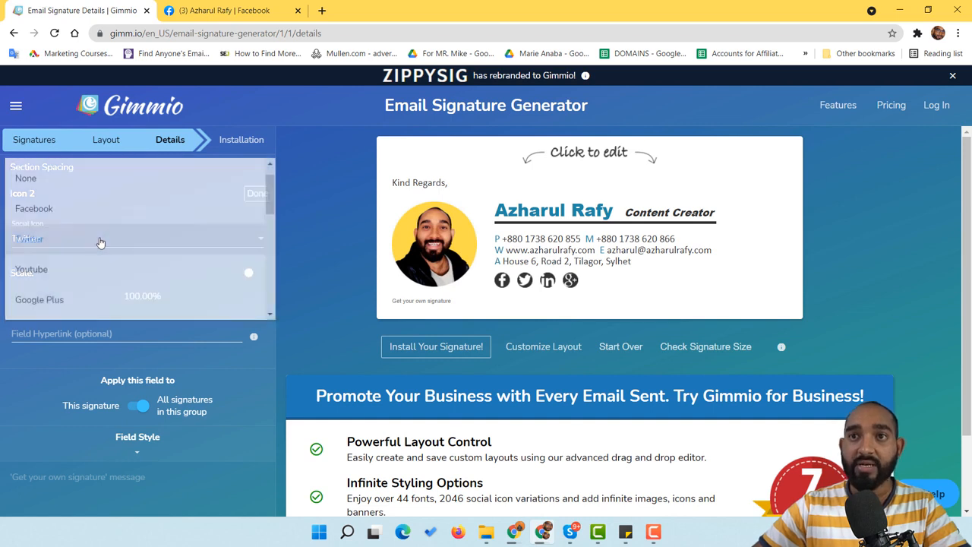
{"action": "scroll", "coordinate": [107, 200], "scroll_direction": "up", "scroll_amount": 1}
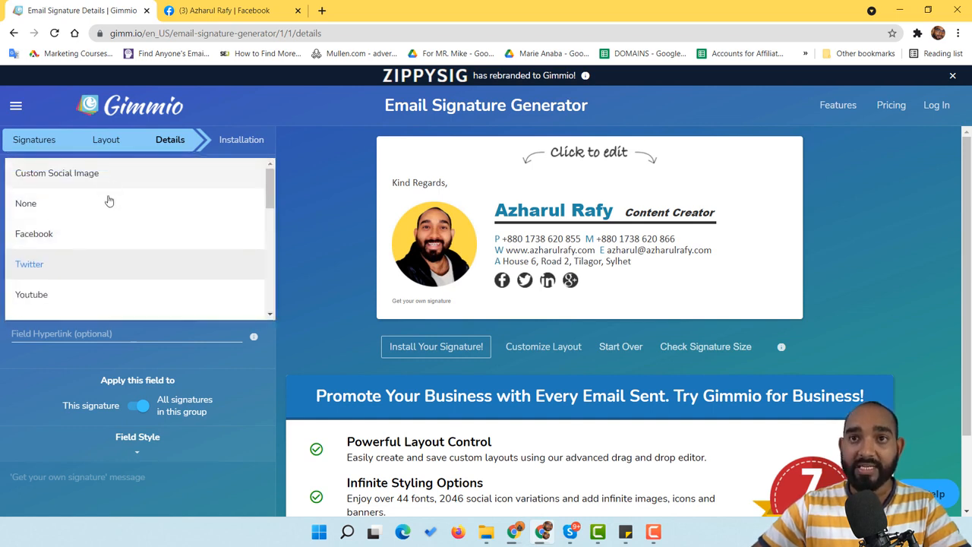
{"action": "scroll", "coordinate": [107, 200], "scroll_direction": "down", "scroll_amount": 3}
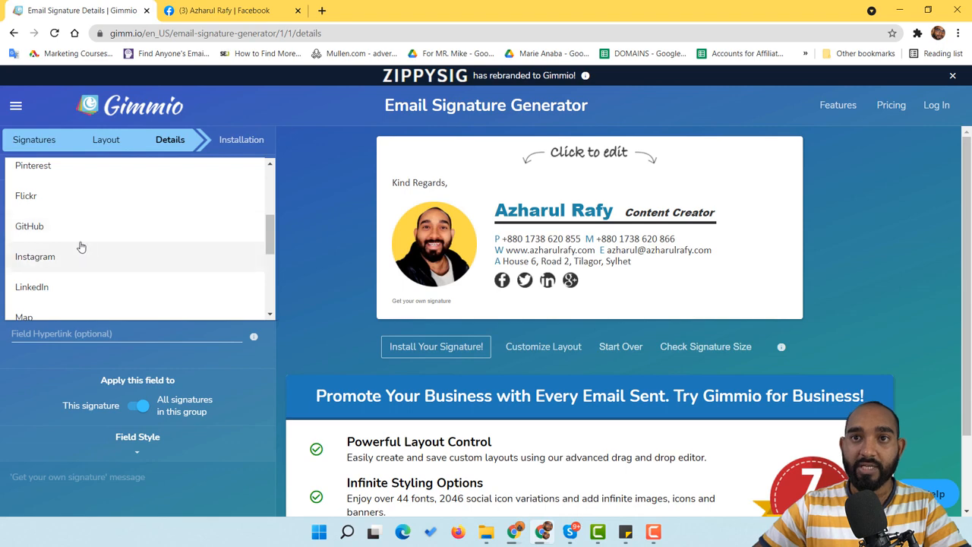
{"action": "left_click", "coordinate": [72, 256]}
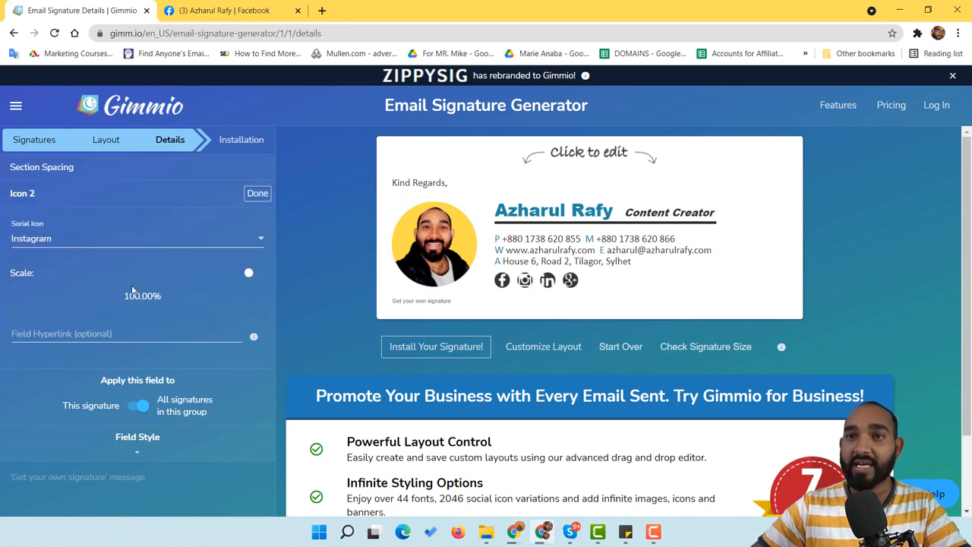
Copy the user's Instagram profile URL from the other tab and paste it into the Instagram icon's link field
{"action": "left_click", "coordinate": [104, 333]}
{"action": "left_click", "coordinate": [224, 10]}
{"action": "left_click", "coordinate": [273, 33]}
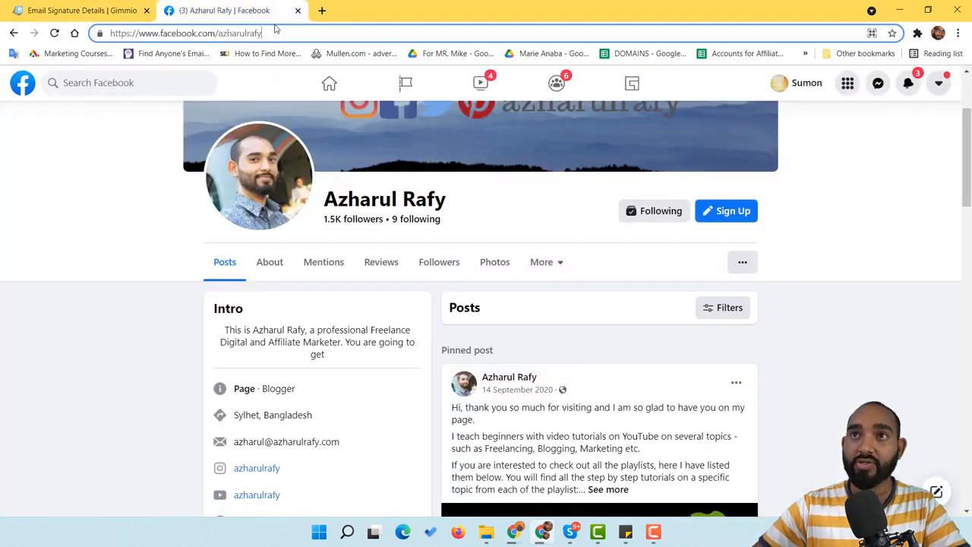
{"action": "type", "text": "azha"}
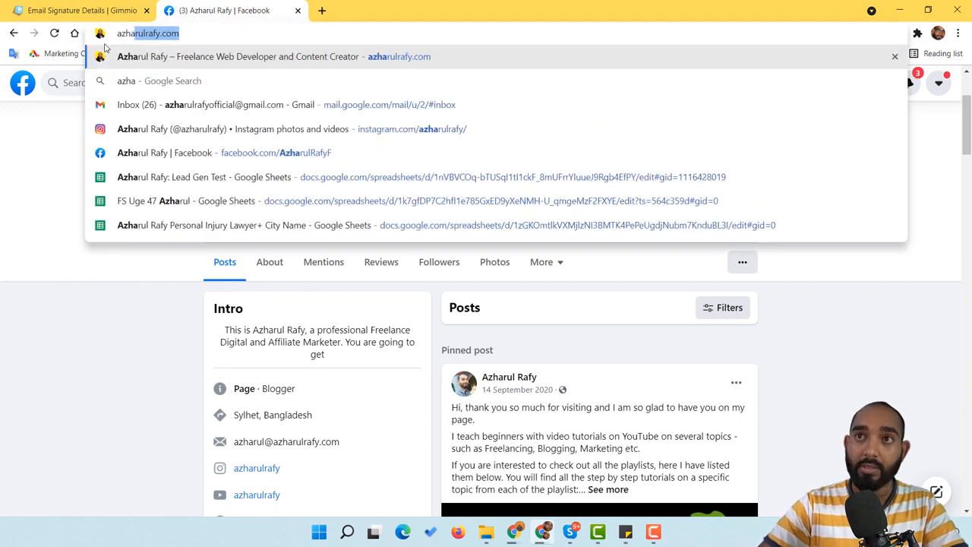
{"action": "type", "text": "rul rafy"}
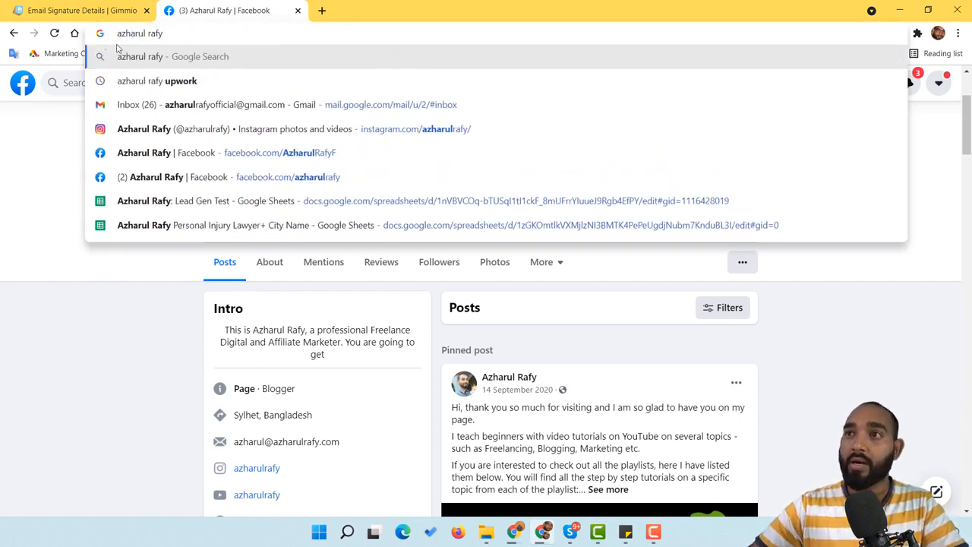
{"action": "left_click", "coordinate": [237, 129]}
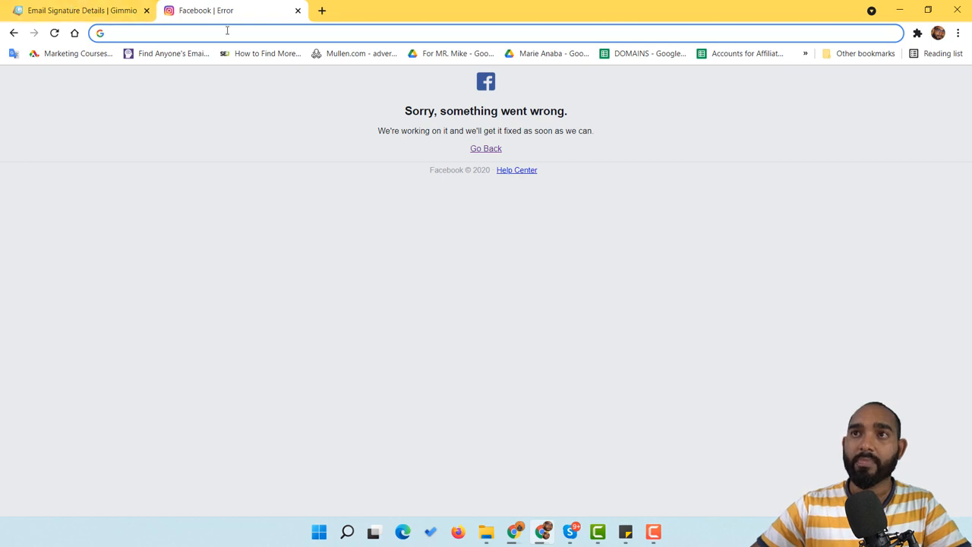
{"action": "left_click", "coordinate": [227, 33]}
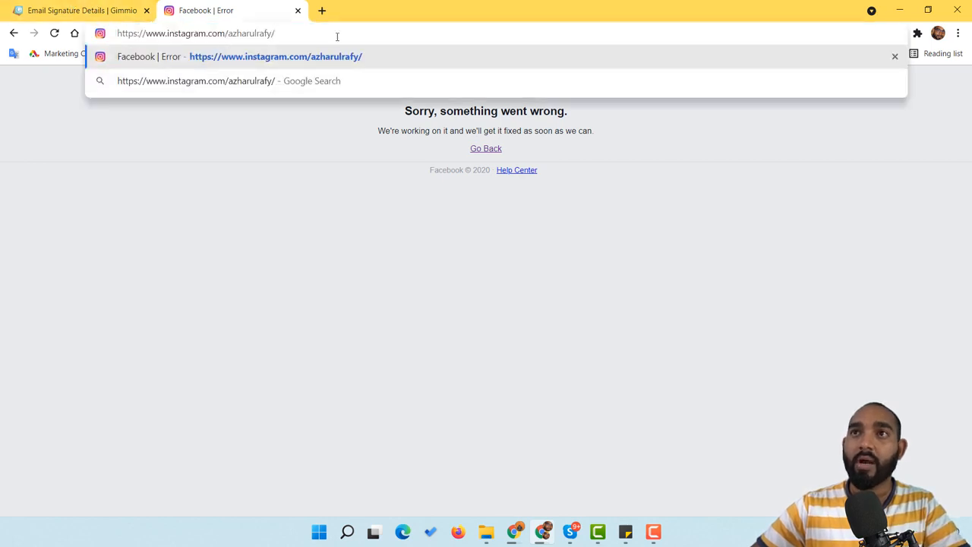
{"action": "left_click", "coordinate": [92, 10]}
{"action": "left_click", "coordinate": [120, 335]}
{"action": "key", "text": "ctrl+v"}
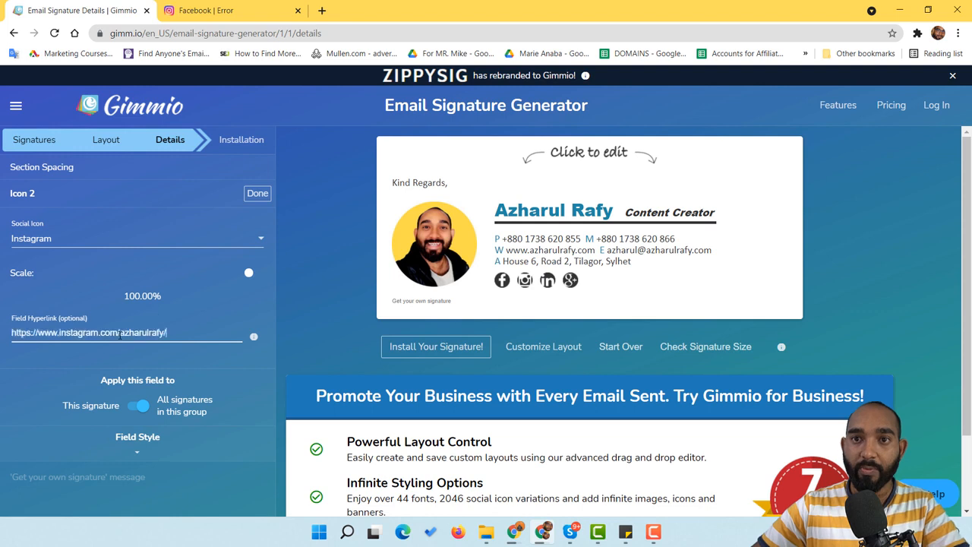
{"action": "left_click", "coordinate": [257, 193]}
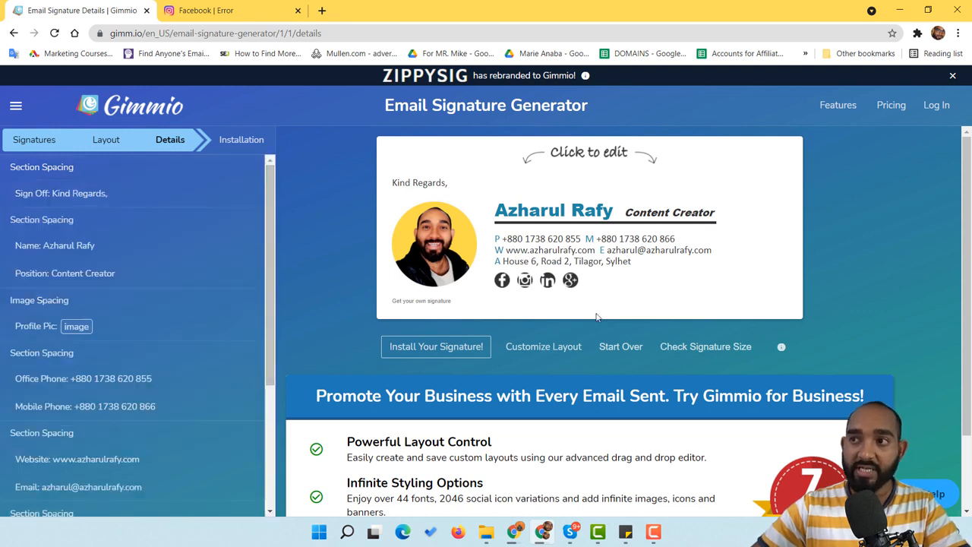
Open the LinkedIn icon's settings and copy the user's LinkedIn profile URL from a web search
{"action": "left_click", "coordinate": [547, 282]}
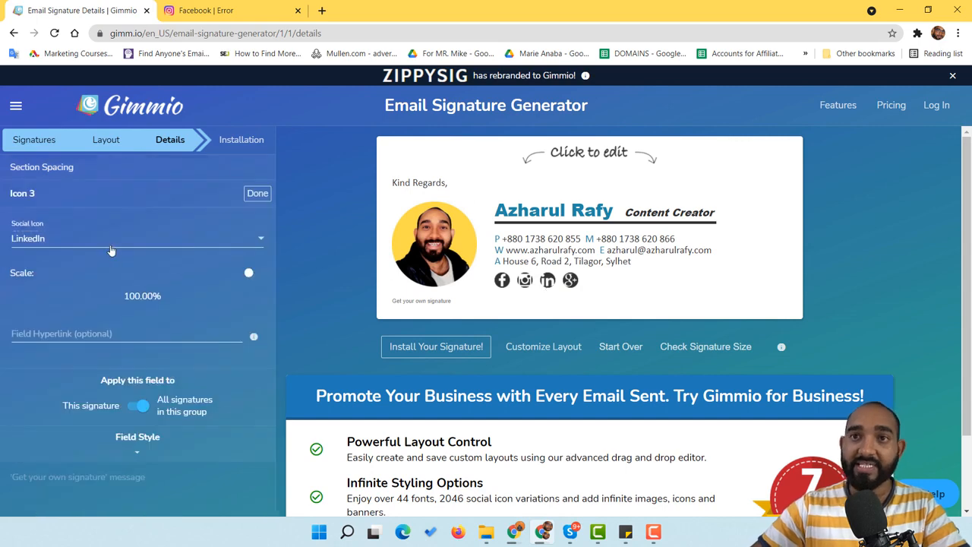
{"action": "left_click", "coordinate": [228, 11]}
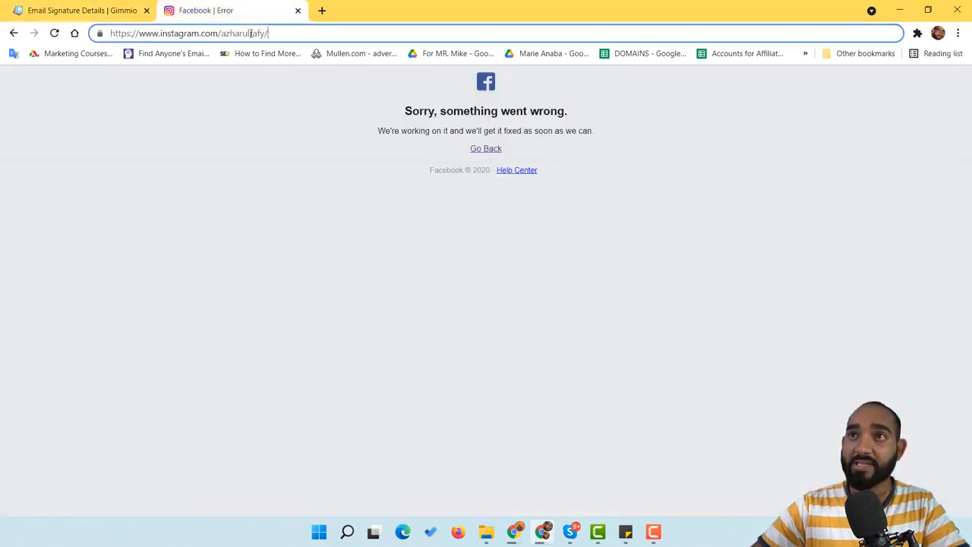
{"action": "left_click", "coordinate": [253, 38]}
{"action": "type", "text": "az"}
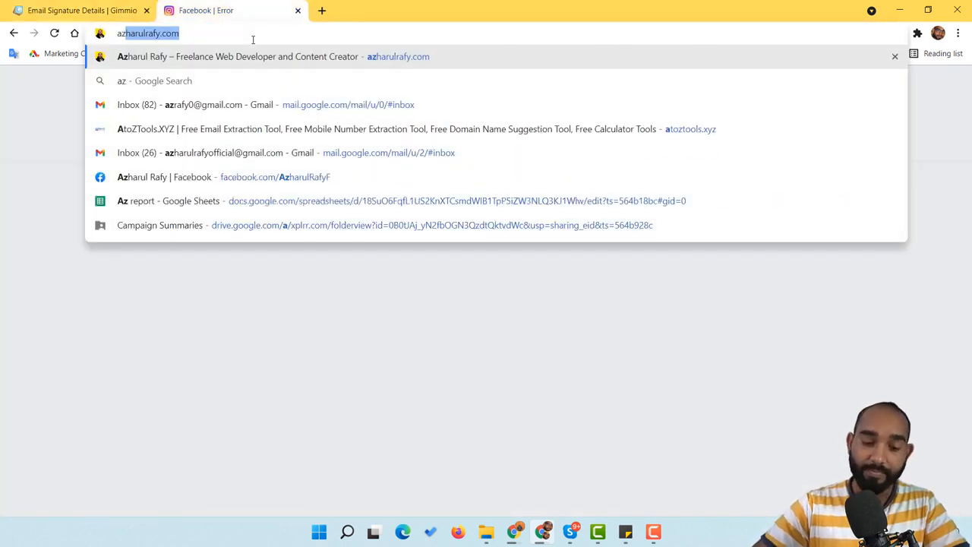
{"action": "type", "text": "harul rafy linkeidn"}
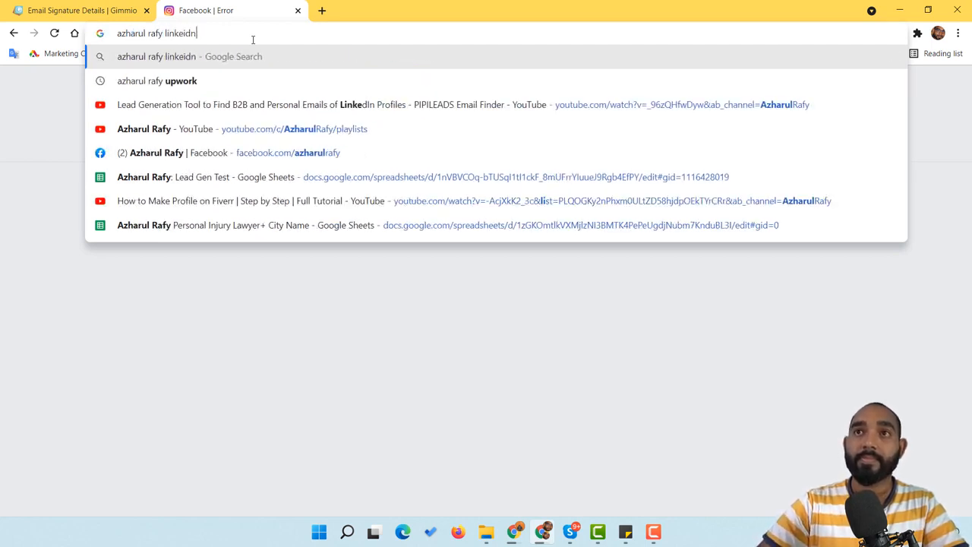
{"action": "key", "text": "Return"}
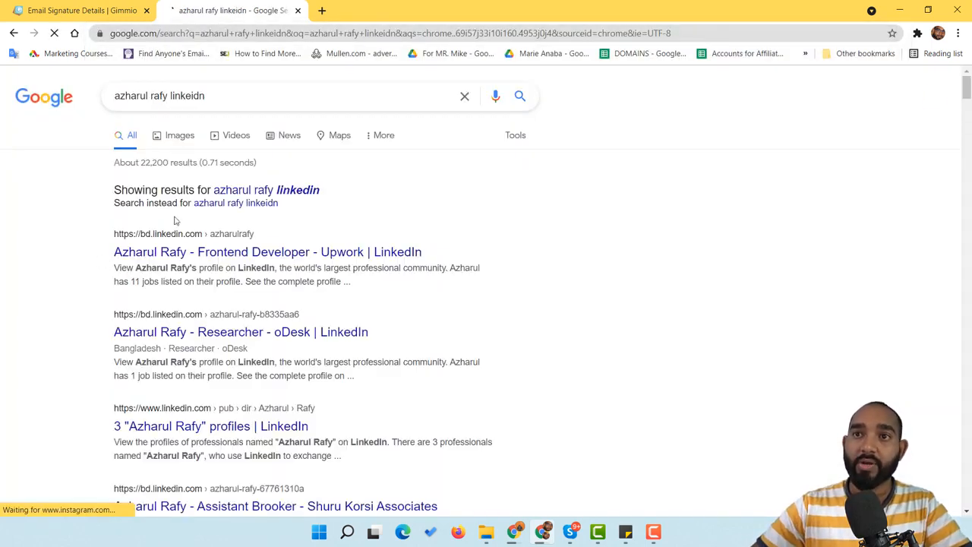
{"action": "middle_click", "coordinate": [191, 253]}
{"action": "left_click", "coordinate": [346, 10]}
{"action": "left_click", "coordinate": [384, 34]}
{"action": "key", "text": "ctrl+c"}
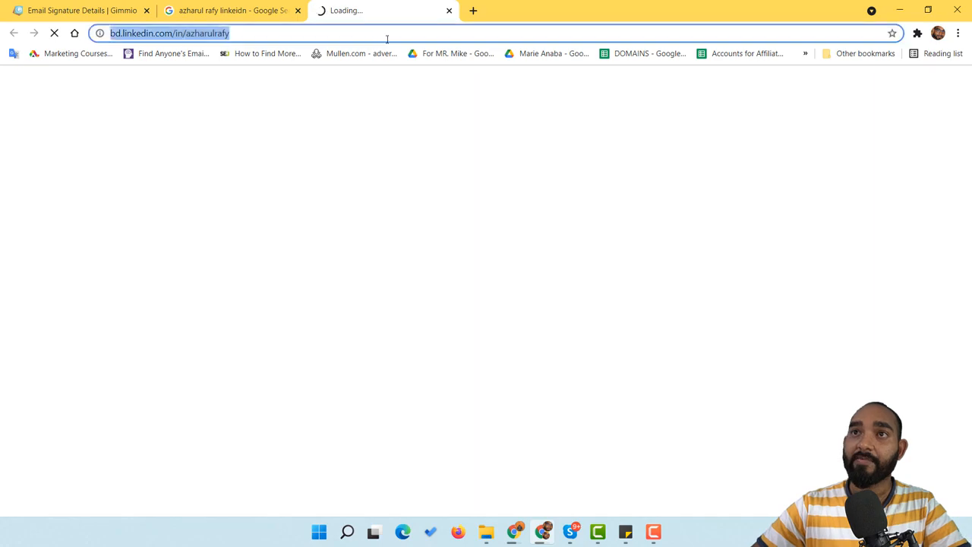
{"action": "key", "text": "BackSpace"}
Paste the LinkedIn profile URL as the third icon's link, then open the fourth social icon
{"action": "left_click", "coordinate": [449, 10]}
{"action": "left_click", "coordinate": [95, 6]}
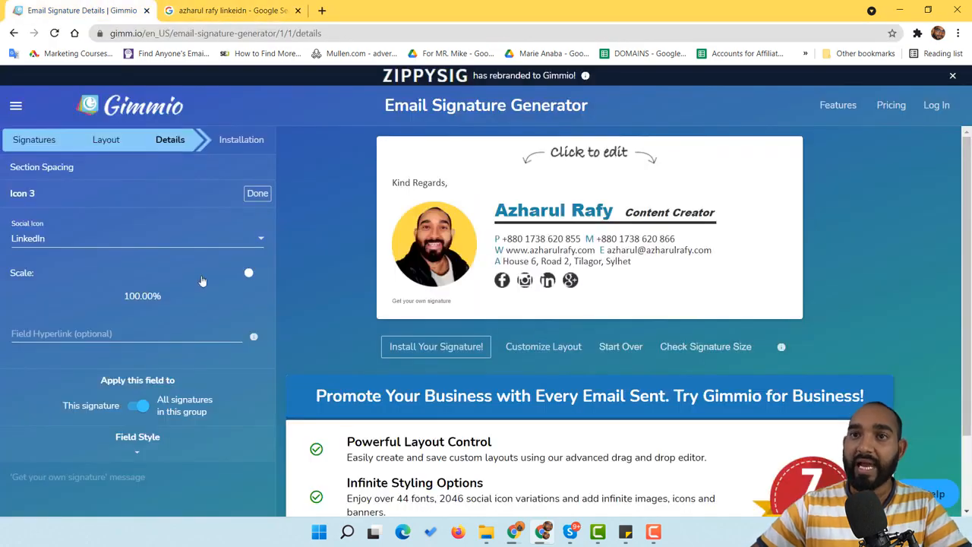
{"action": "left_click", "coordinate": [76, 328]}
{"action": "key", "text": "ctrl+v"}
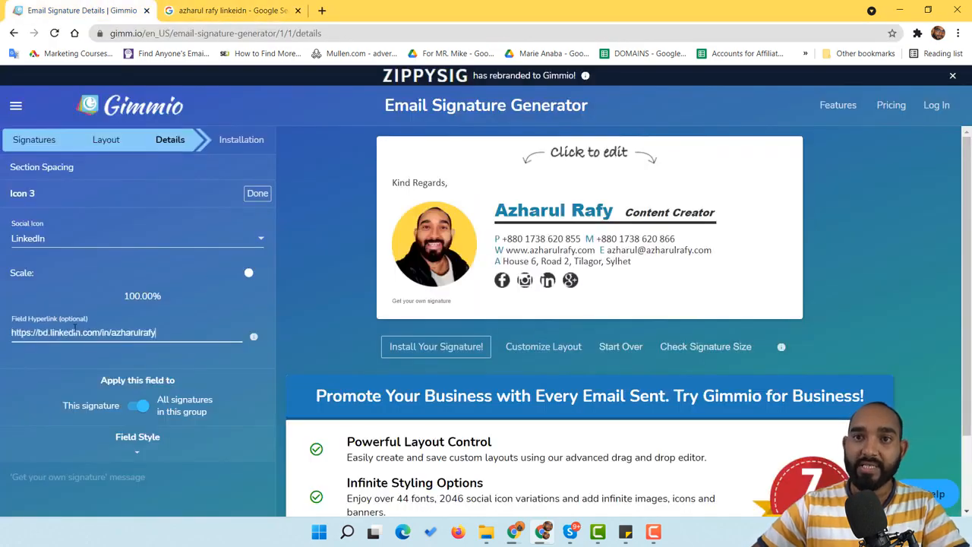
{"action": "left_click", "coordinate": [258, 193]}
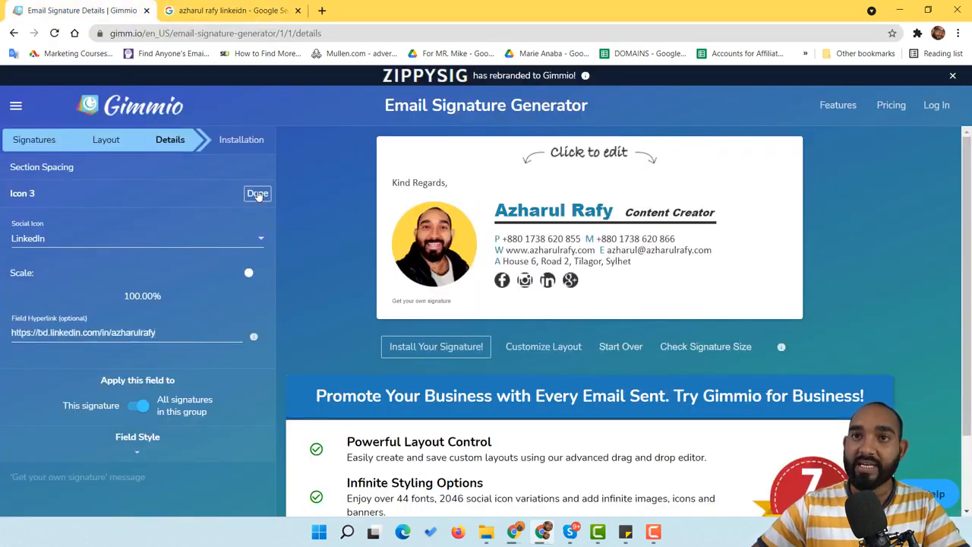
{"action": "left_click", "coordinate": [572, 283]}
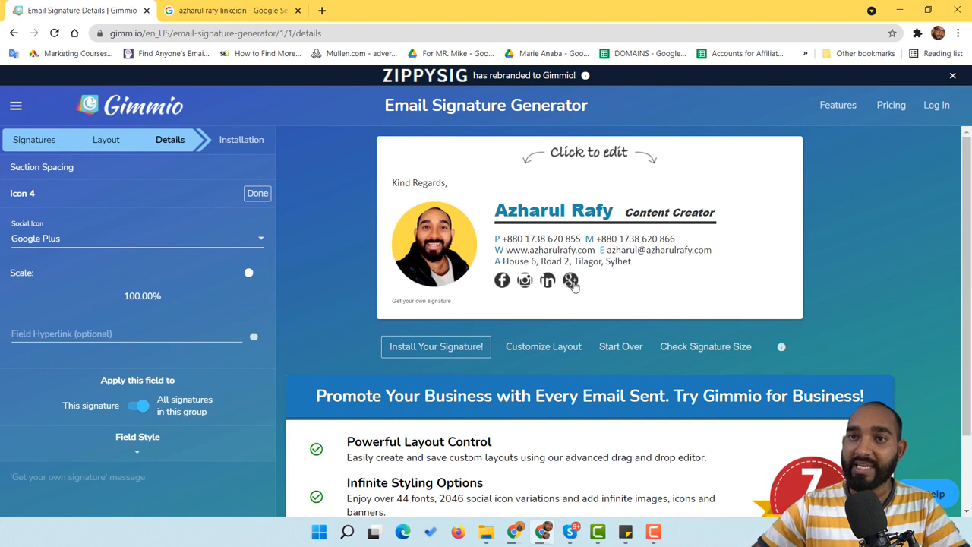
Switch the fourth icon from Google Plus to YouTube and paste the YouTube channel URL as its link
{"action": "left_click", "coordinate": [71, 245]}
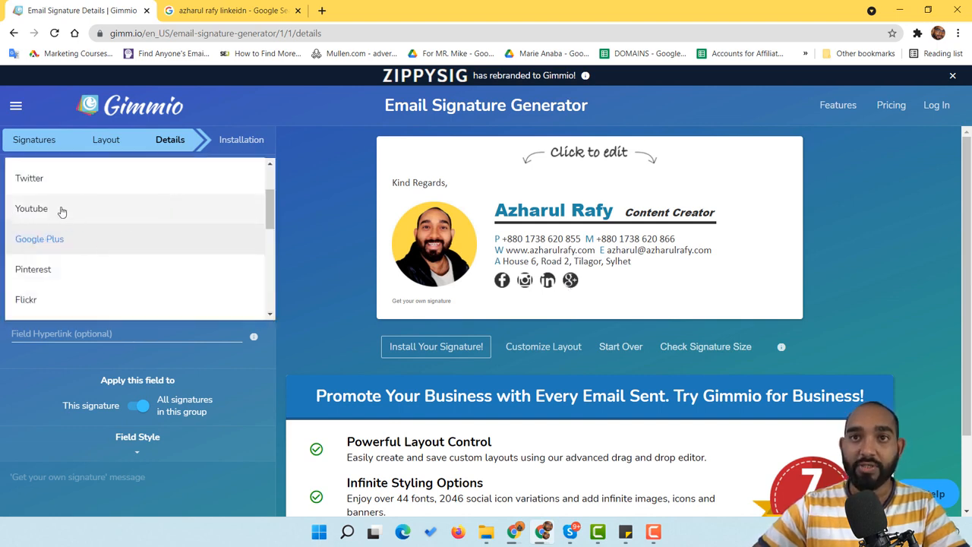
{"action": "left_click", "coordinate": [60, 210]}
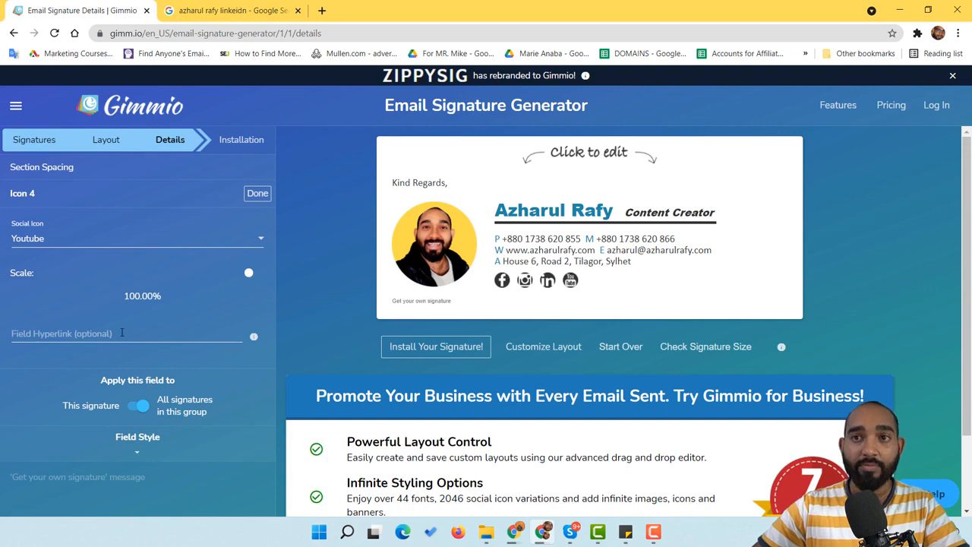
{"action": "left_click", "coordinate": [228, 10]}
{"action": "left_click", "coordinate": [229, 32]}
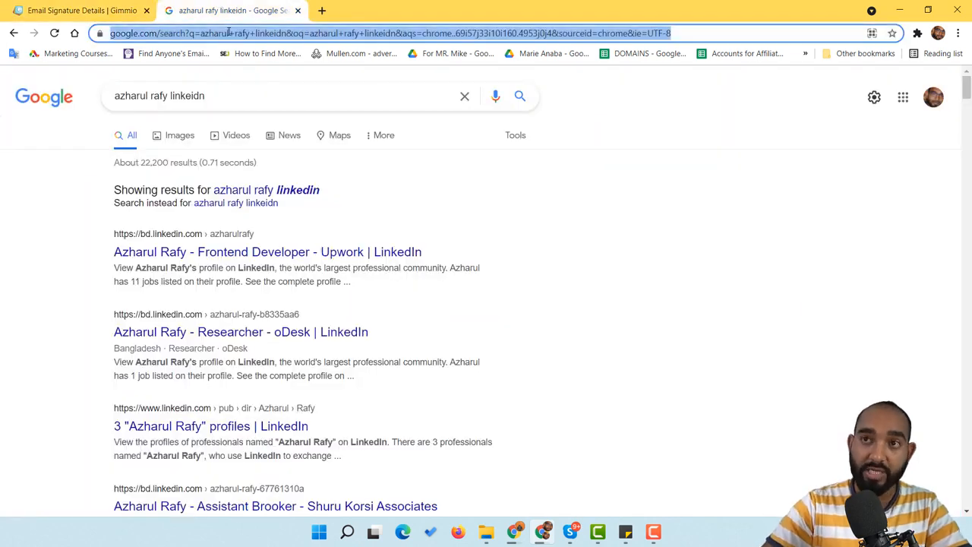
{"action": "type", "text": "youtube"}
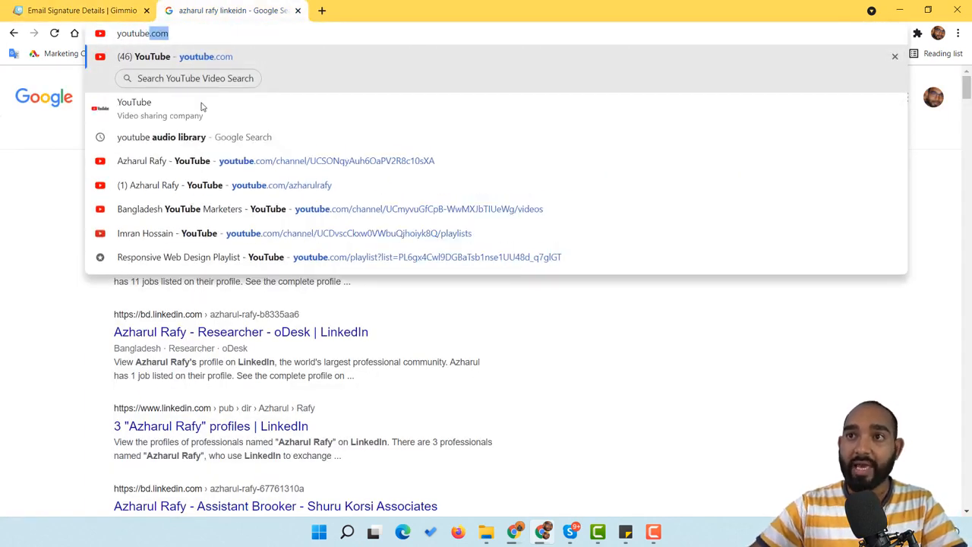
{"action": "left_click", "coordinate": [281, 185]}
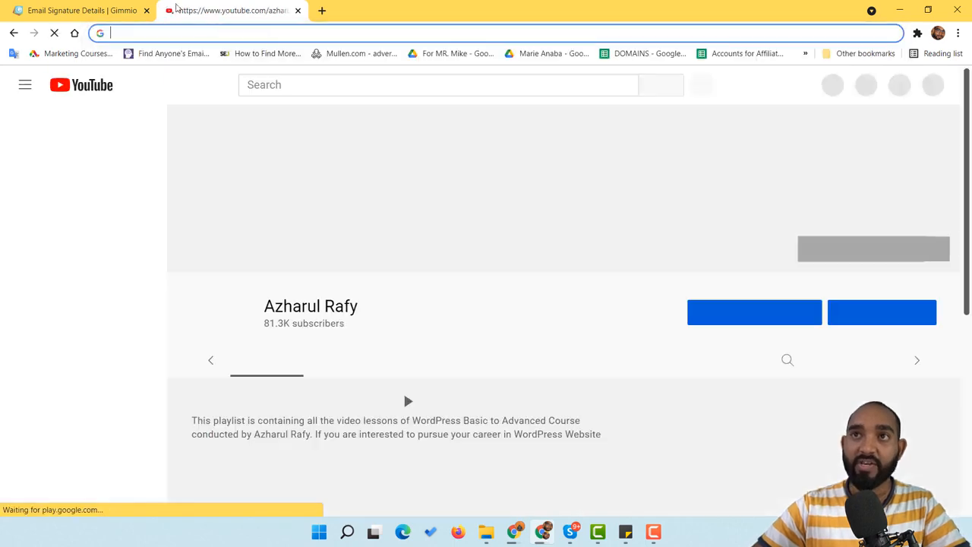
{"action": "left_click", "coordinate": [114, 11]}
{"action": "type", "text": "https://www.youtube.com/azharulrafy"}
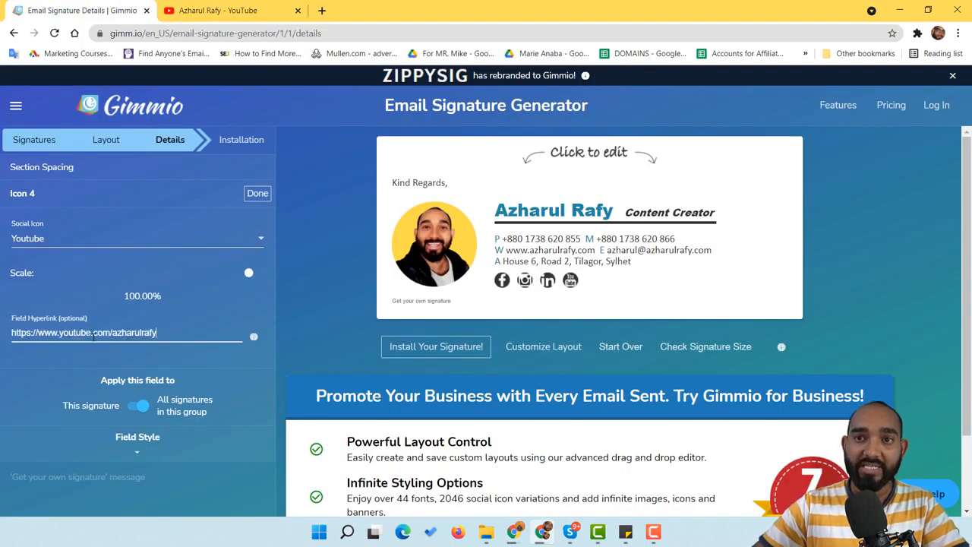
{"action": "left_click", "coordinate": [256, 193]}
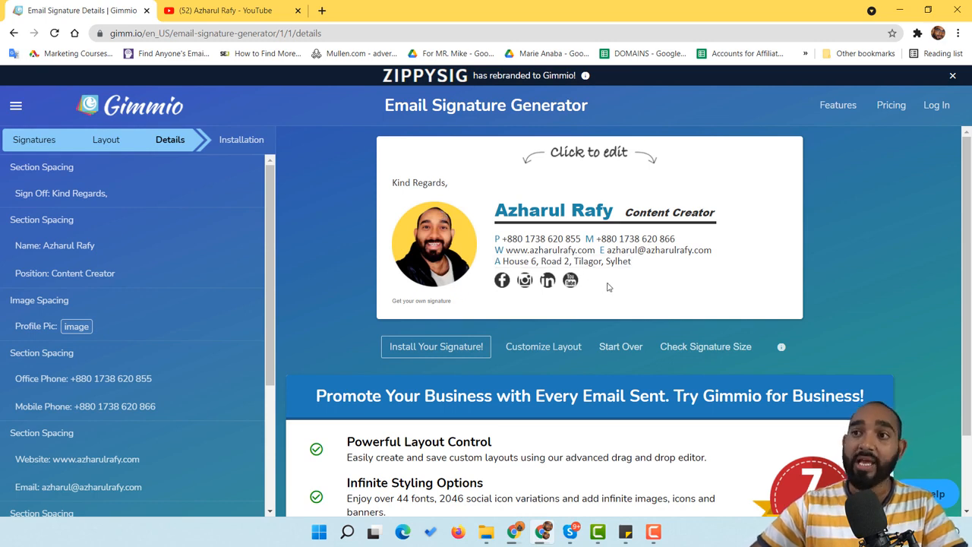
Open the Install Your Signature page and copy the finished signature to the clipboard
{"action": "left_click", "coordinate": [441, 352]}
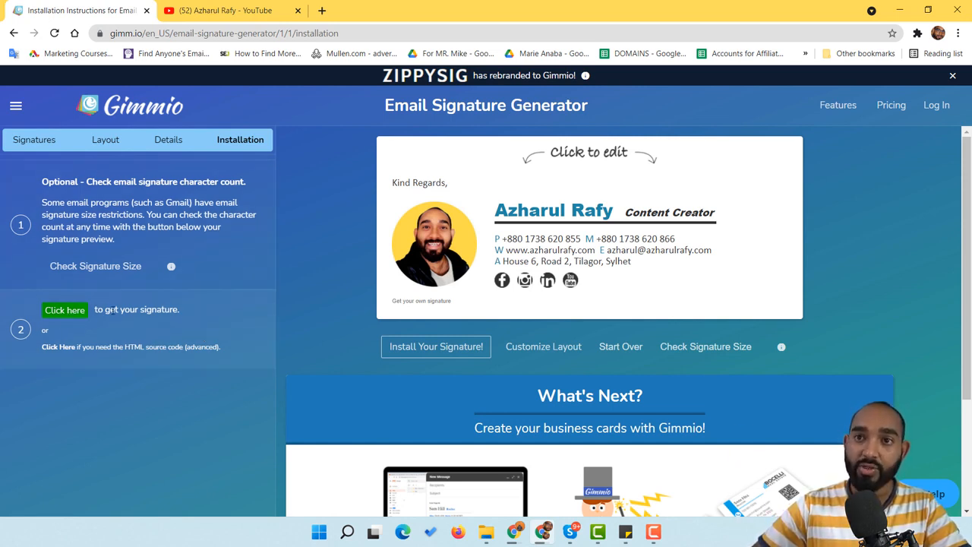
{"action": "left_click", "coordinate": [66, 312]}
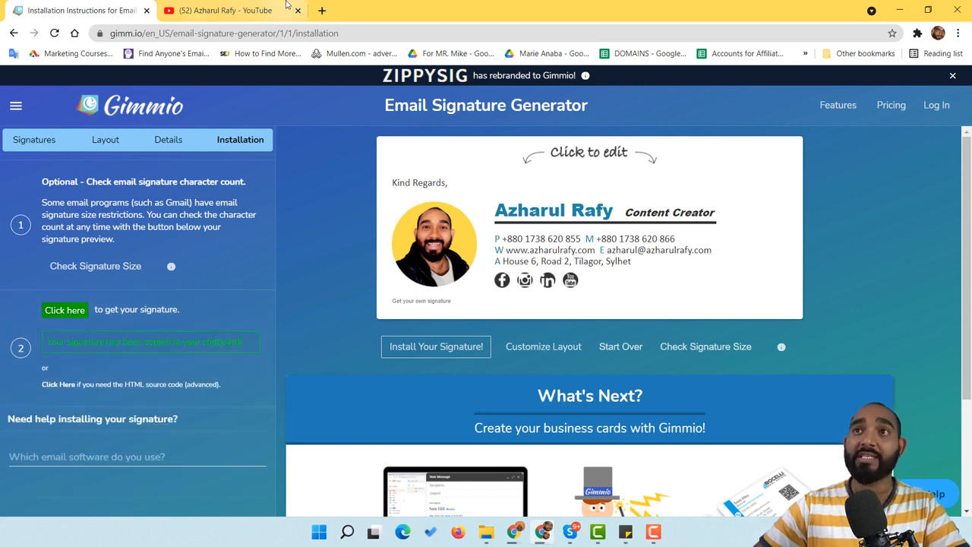
{"action": "left_click", "coordinate": [322, 10]}
Go to gmail.com, open the See all settings page, and scroll down to the Signature section
{"action": "type", "text": "gmail"}
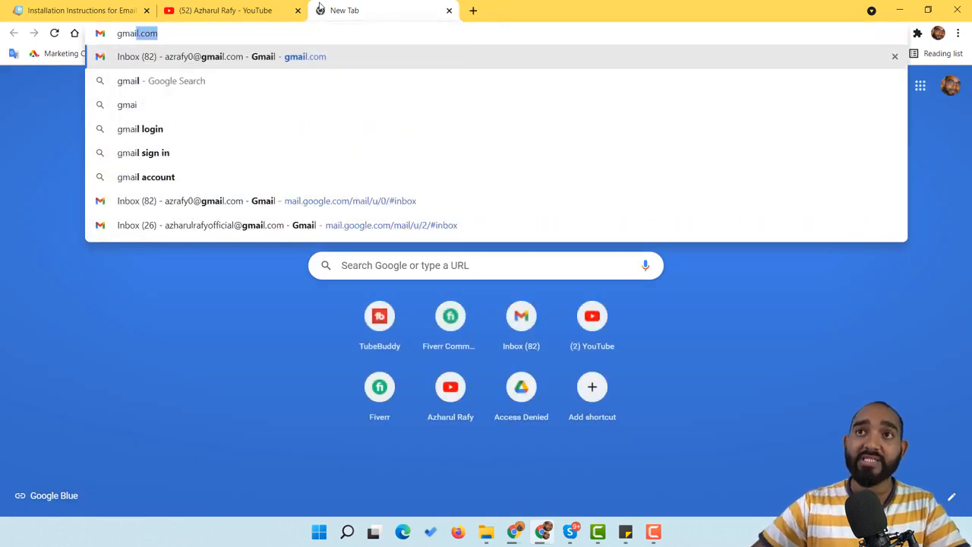
{"action": "key", "text": "Return"}
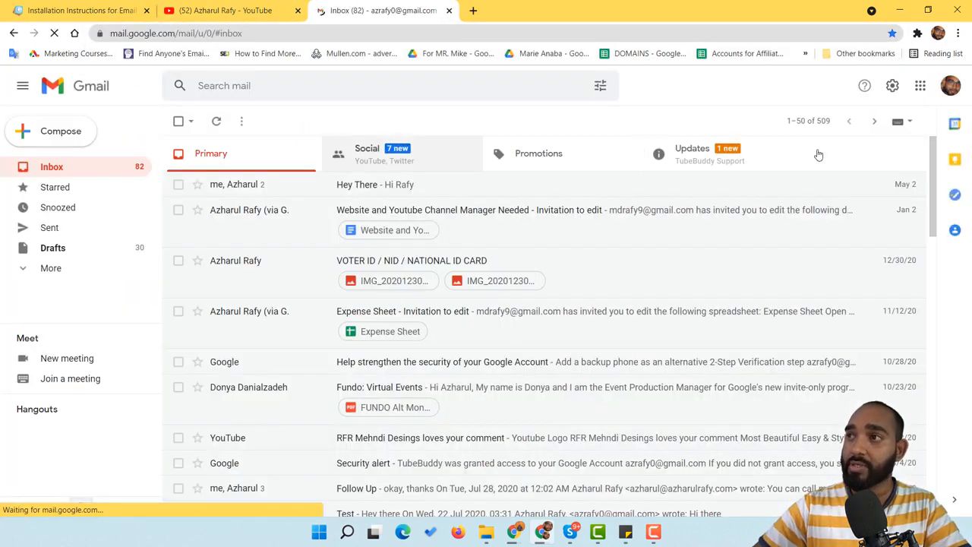
{"action": "left_click", "coordinate": [893, 85]}
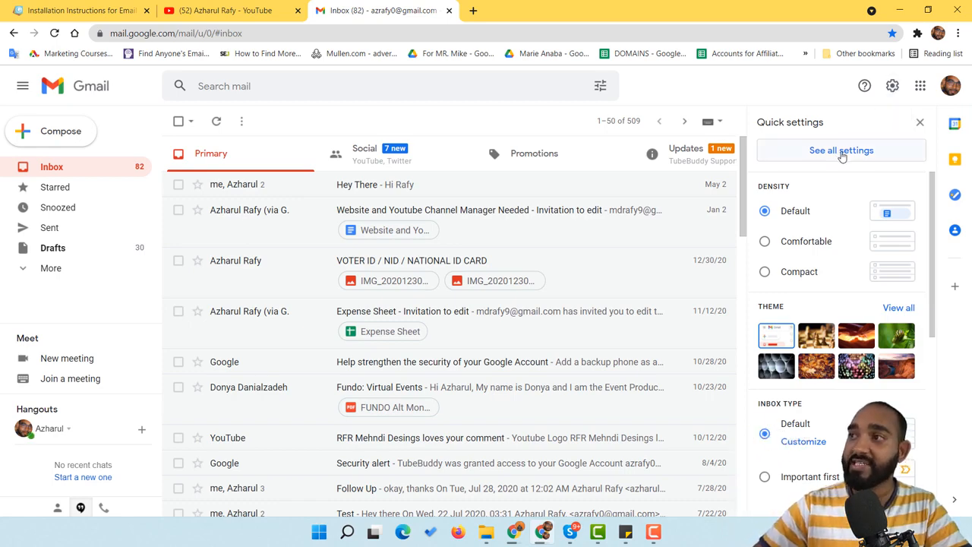
{"action": "left_click", "coordinate": [841, 151]}
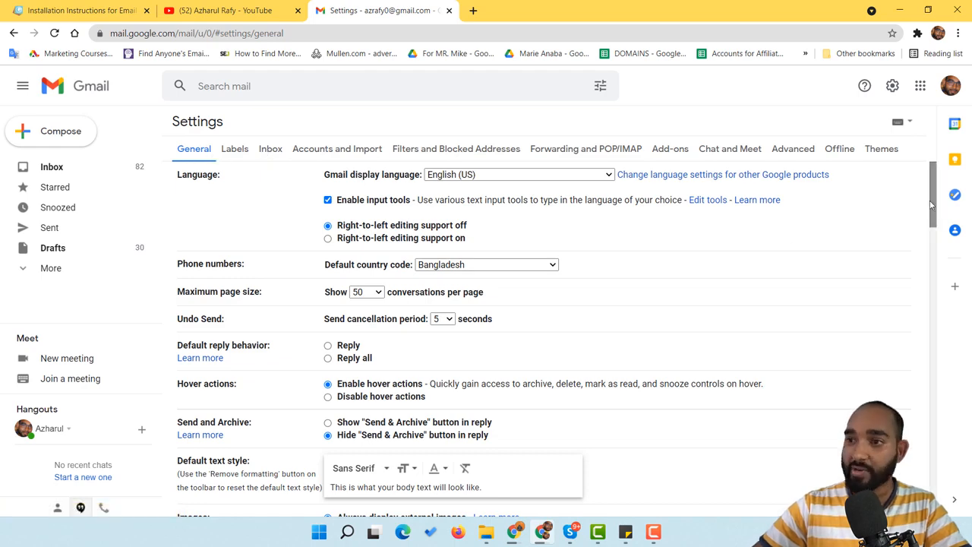
{"action": "left_click_drag", "start_coordinate": [935, 210], "coordinate": [933, 417]}
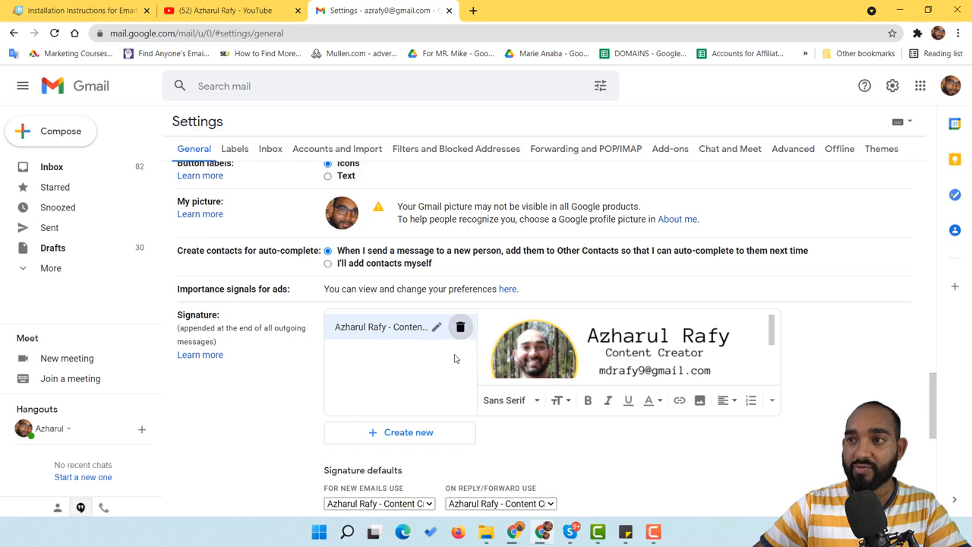
Delete the existing Gmail signature
{"action": "left_click", "coordinate": [460, 329]}
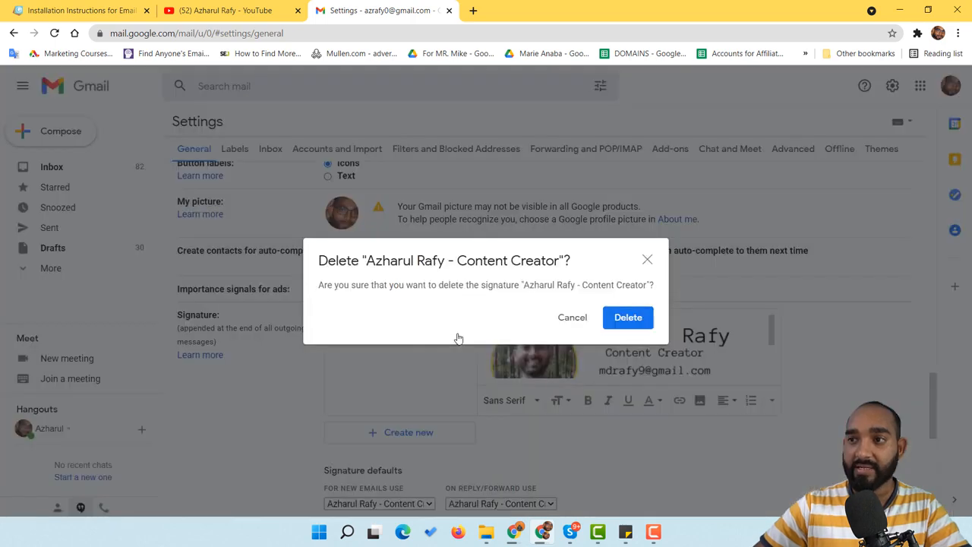
{"action": "left_click", "coordinate": [623, 319]}
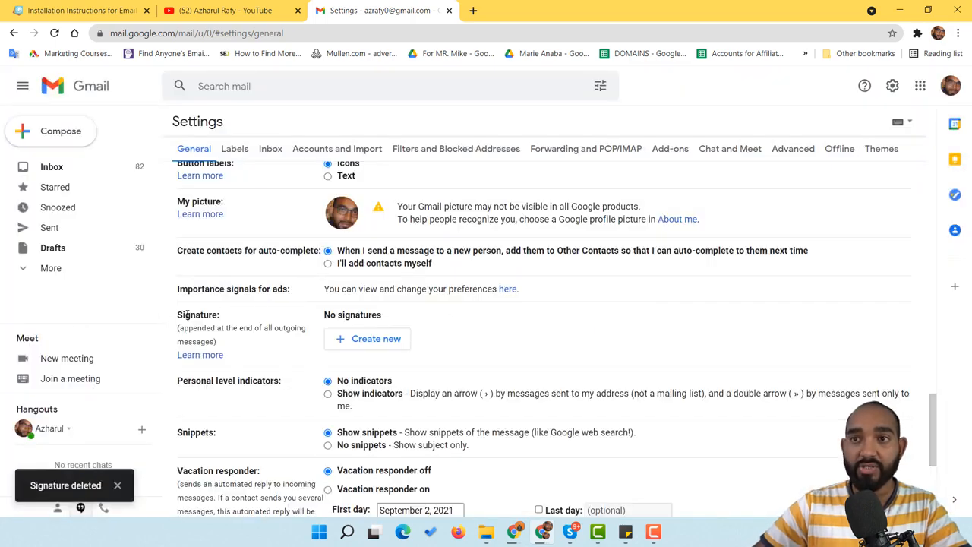
{"action": "left_click_drag", "start_coordinate": [177, 315], "coordinate": [364, 316]}
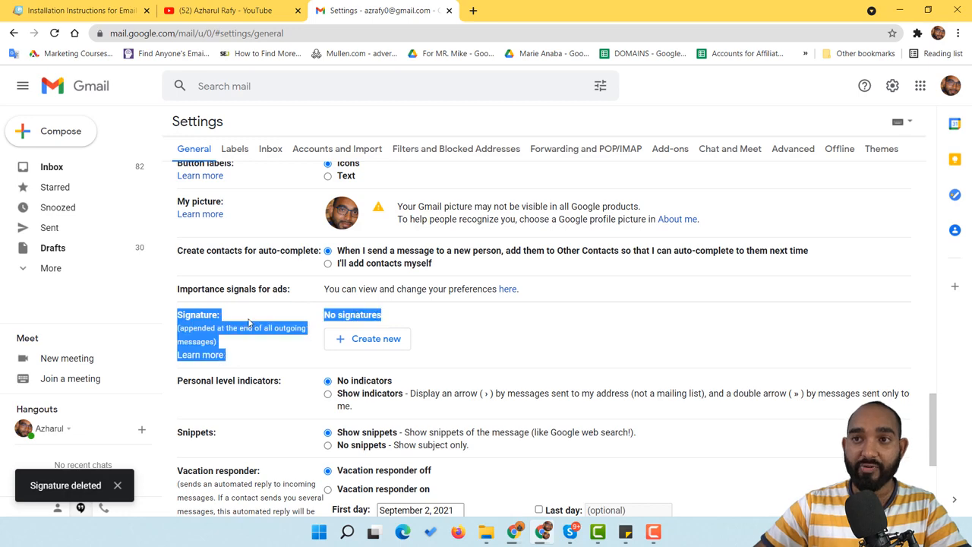
{"action": "left_click", "coordinate": [478, 342]}
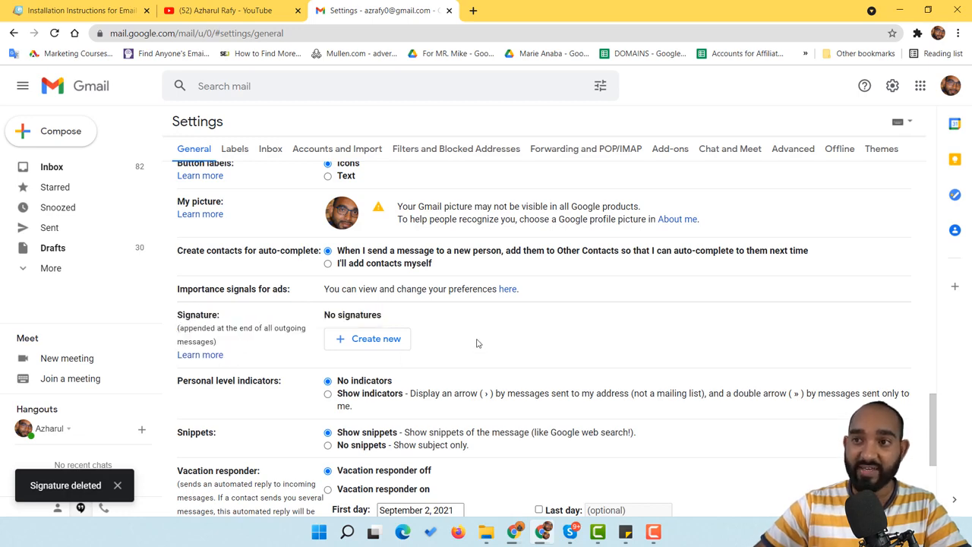
Create a new signature named 'Professional Email Signature'
{"action": "left_click", "coordinate": [375, 346]}
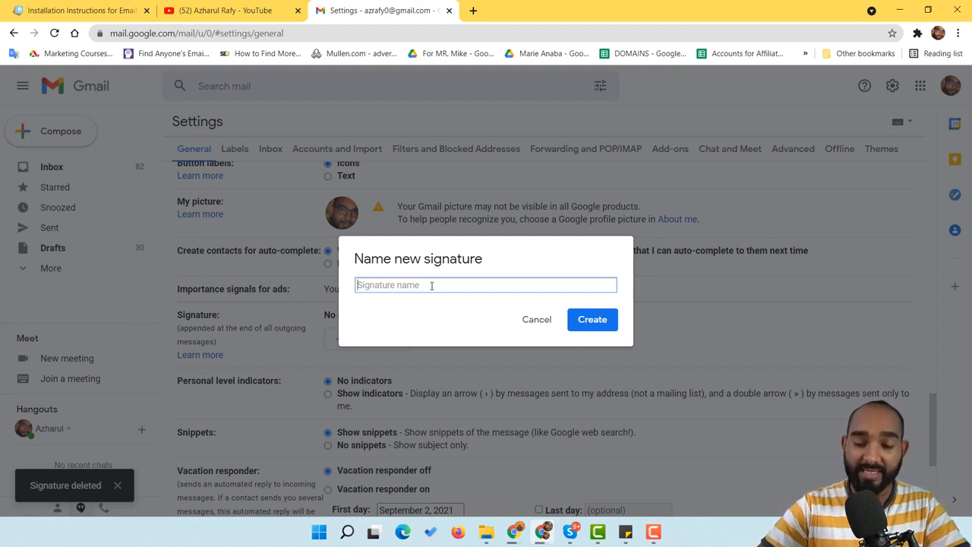
{"action": "type", "text": "Pro"}
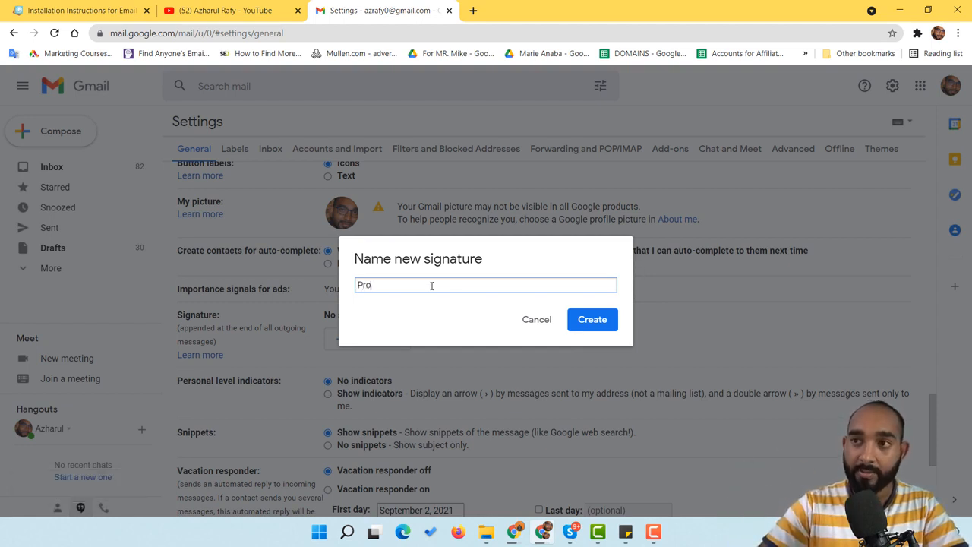
{"action": "type", "text": "fessional Email Signature"}
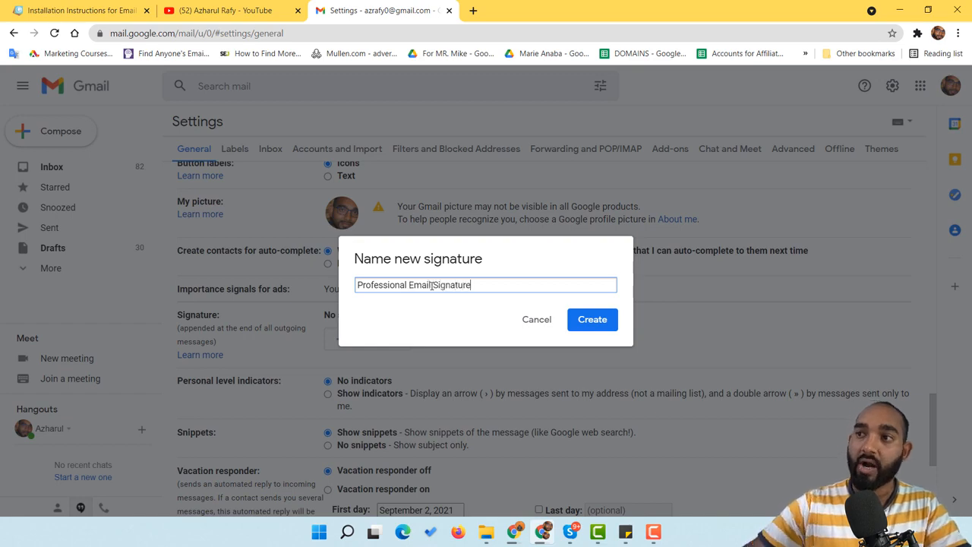
{"action": "left_click", "coordinate": [577, 322]}
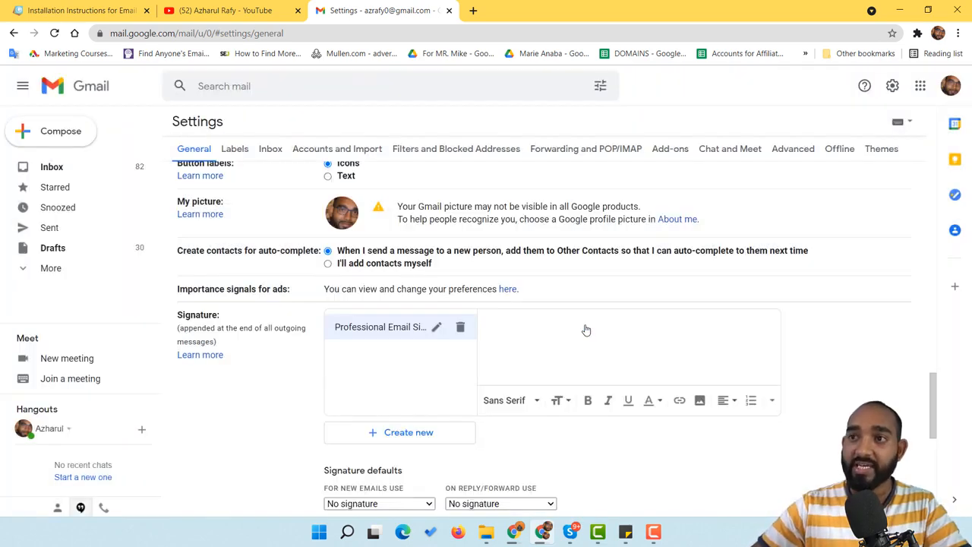
Paste the copied Gimmio signature into the empty 'Professional Email Signature' editor using Paste
{"action": "scroll", "coordinate": [574, 281], "scroll_direction": "down", "scroll_amount": 1}
{"action": "right_click", "coordinate": [545, 266]}
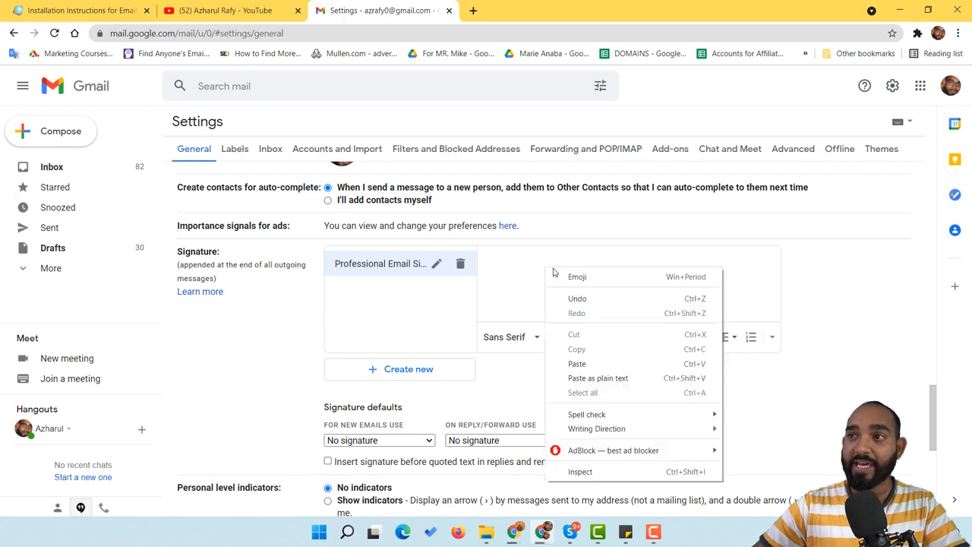
{"action": "left_click", "coordinate": [105, 8]}
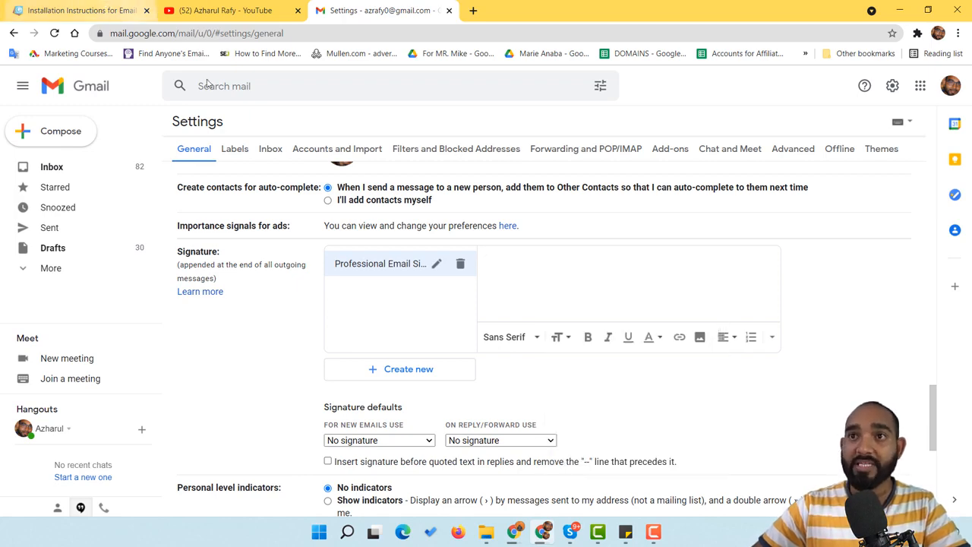
{"action": "left_click", "coordinate": [105, 8]}
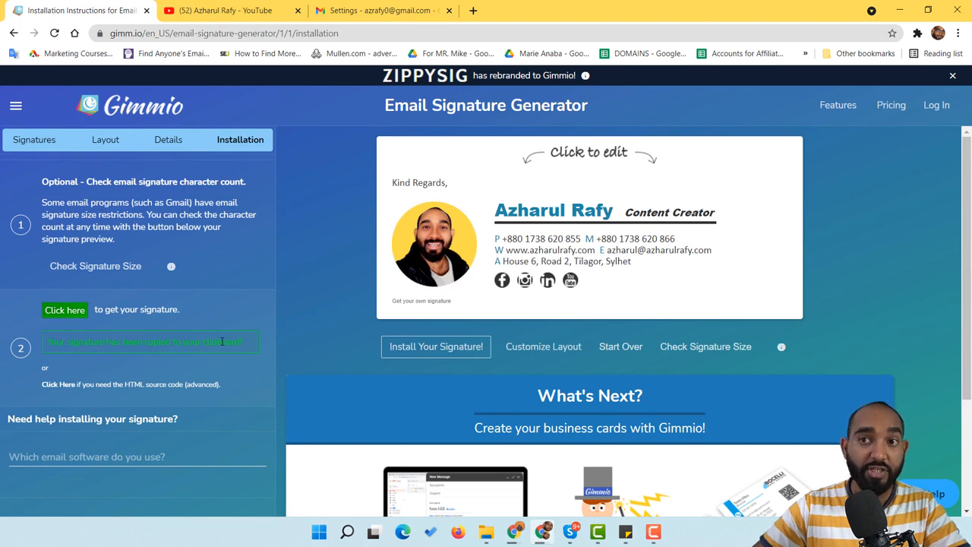
{"action": "left_click", "coordinate": [380, 10]}
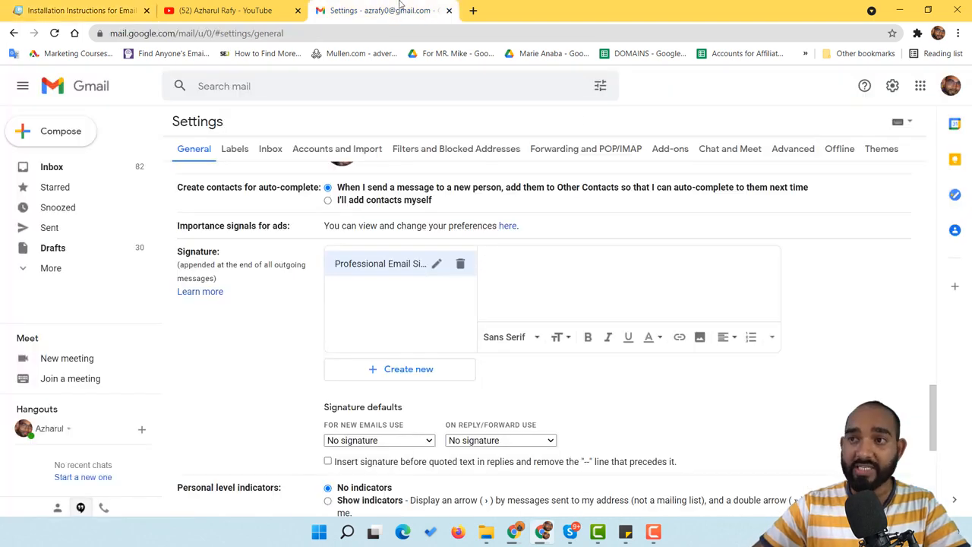
{"action": "right_click", "coordinate": [563, 259]}
{"action": "left_click", "coordinate": [608, 360]}
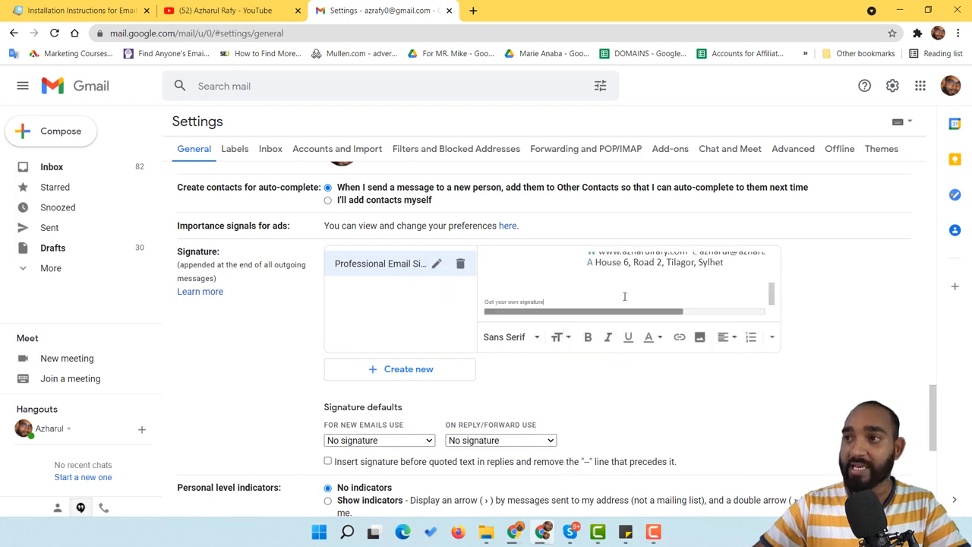
{"action": "scroll", "coordinate": [652, 276], "scroll_direction": "up", "scroll_amount": 5}
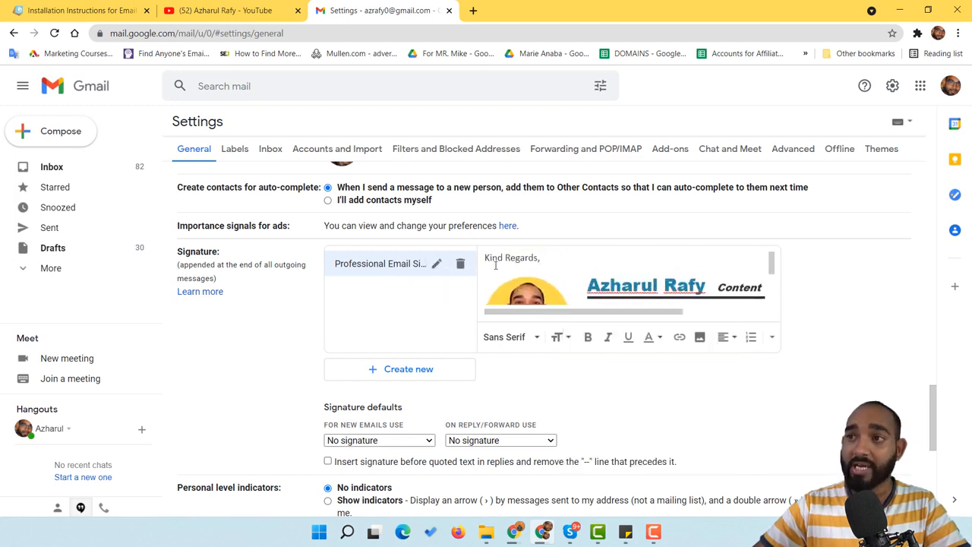
{"action": "scroll", "coordinate": [496, 266], "scroll_direction": "down", "scroll_amount": 5}
{"action": "mouse_move", "coordinate": [664, 310]}
{"action": "left_mouse_down"}
{"action": "mouse_move", "coordinate": [734, 310]}
{"action": "mouse_move", "coordinate": [588, 316]}
{"action": "left_mouse_up"}
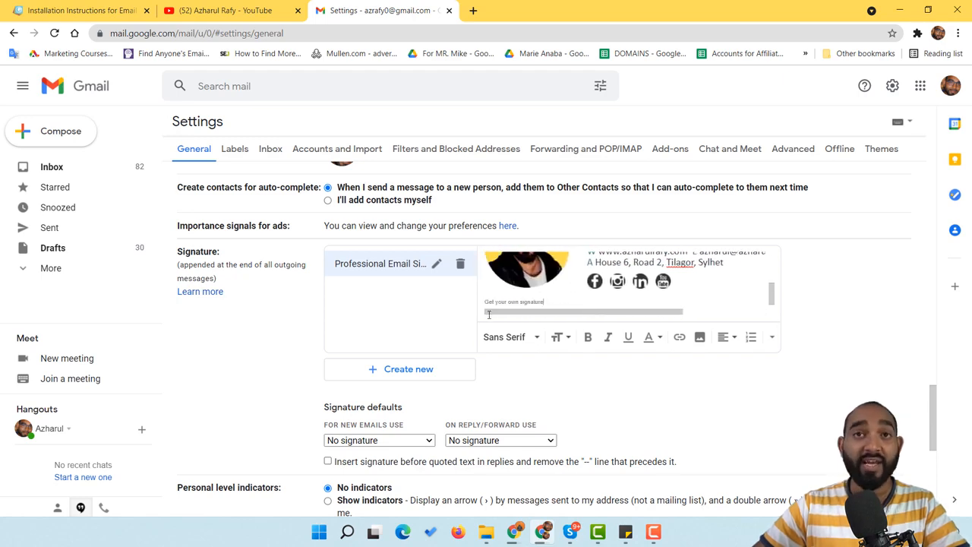
{"action": "left_click", "coordinate": [86, 10]}
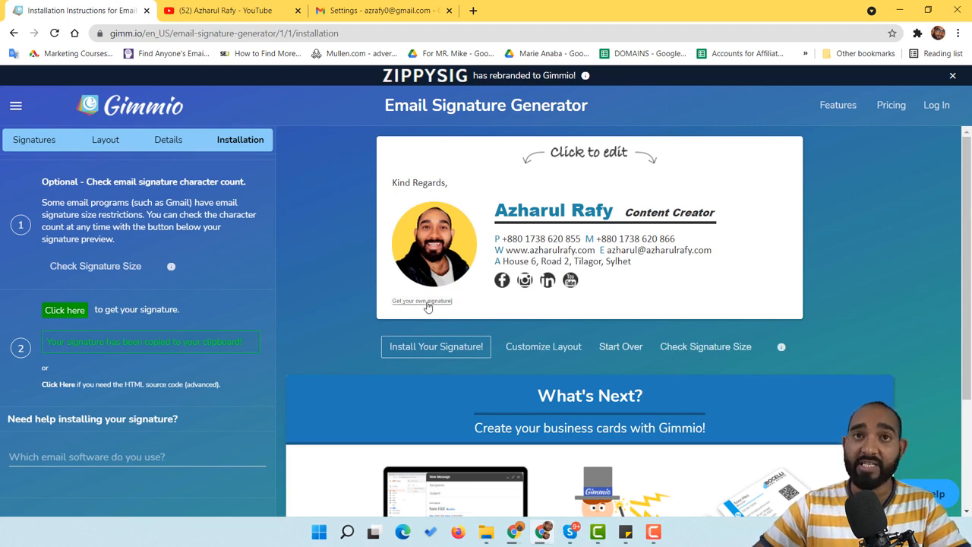
Select and delete the 'Get your own signature' credit line at the bottom of the signature
{"action": "left_click", "coordinate": [388, 6]}
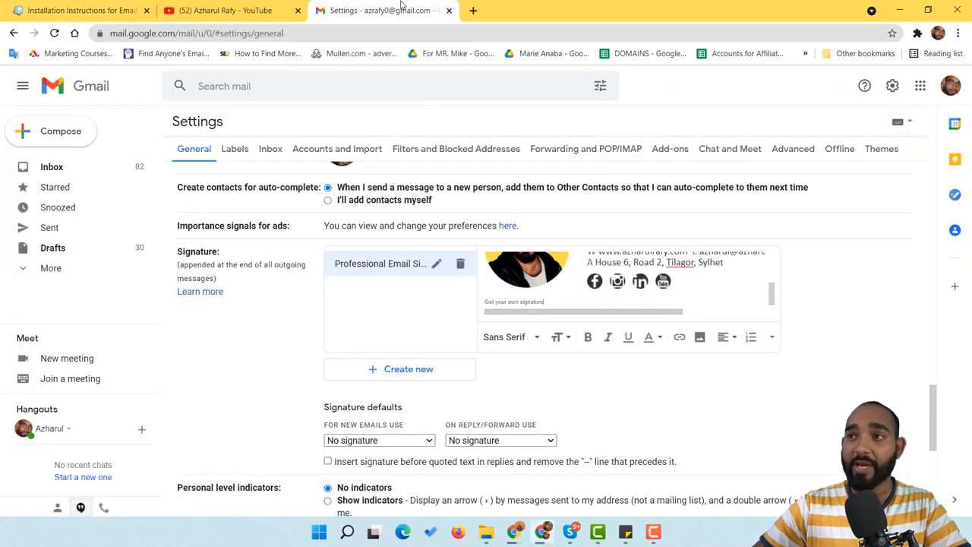
{"action": "left_click_drag", "start_coordinate": [563, 304], "coordinate": [483, 304]}
{"action": "key", "text": "ctrl+a"}
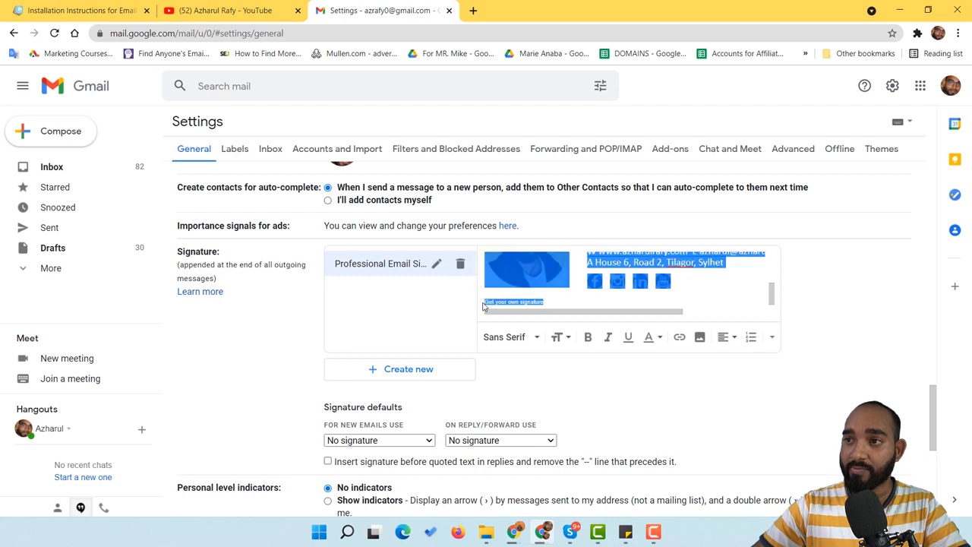
{"action": "double_click", "coordinate": [512, 302]}
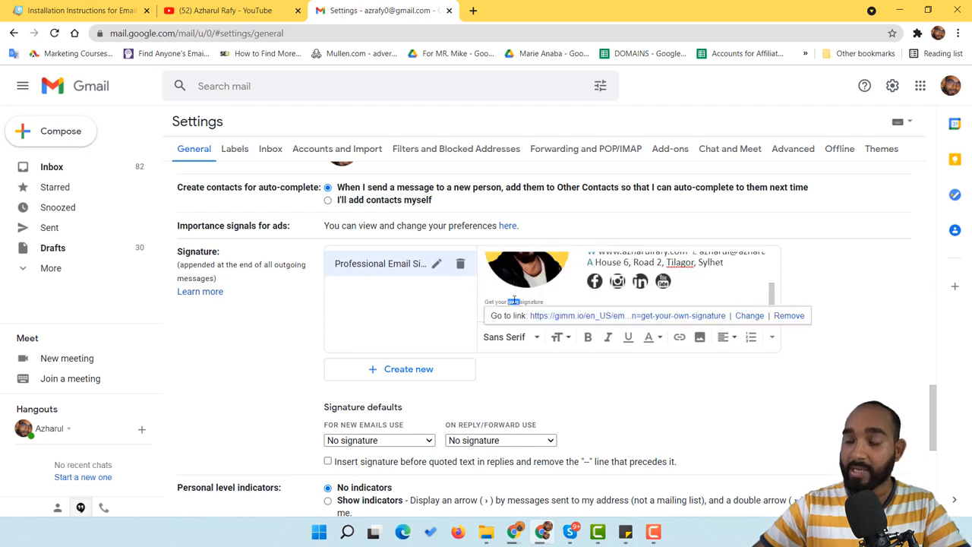
{"action": "mouse_move", "coordinate": [544, 300]}
{"action": "left_mouse_down"}
{"action": "mouse_move", "coordinate": [482, 304]}
{"action": "mouse_move", "coordinate": [498, 297]}
{"action": "left_mouse_up"}
{"action": "key", "text": "BackSpace"}
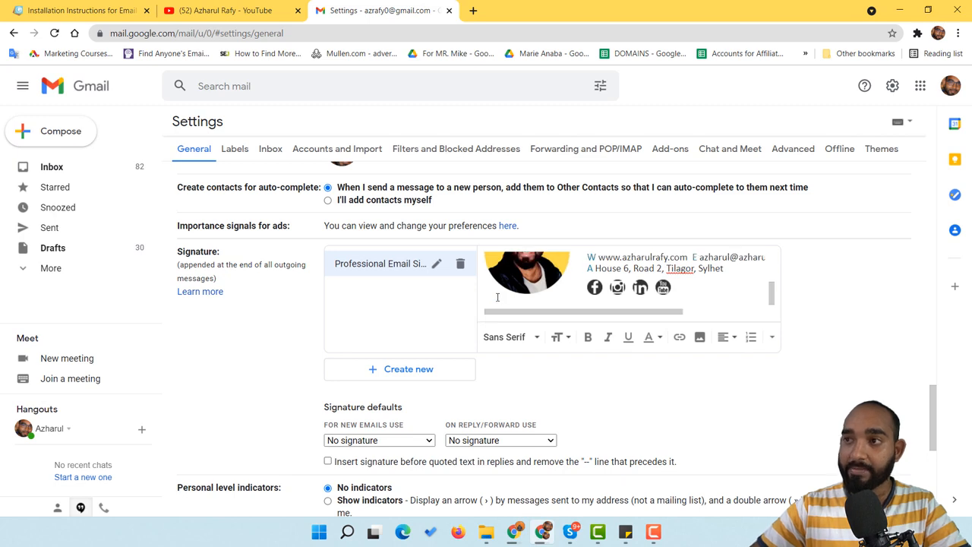
Scroll down to the Signature defaults heading
{"action": "scroll", "coordinate": [685, 279], "scroll_direction": "up", "scroll_amount": 3}
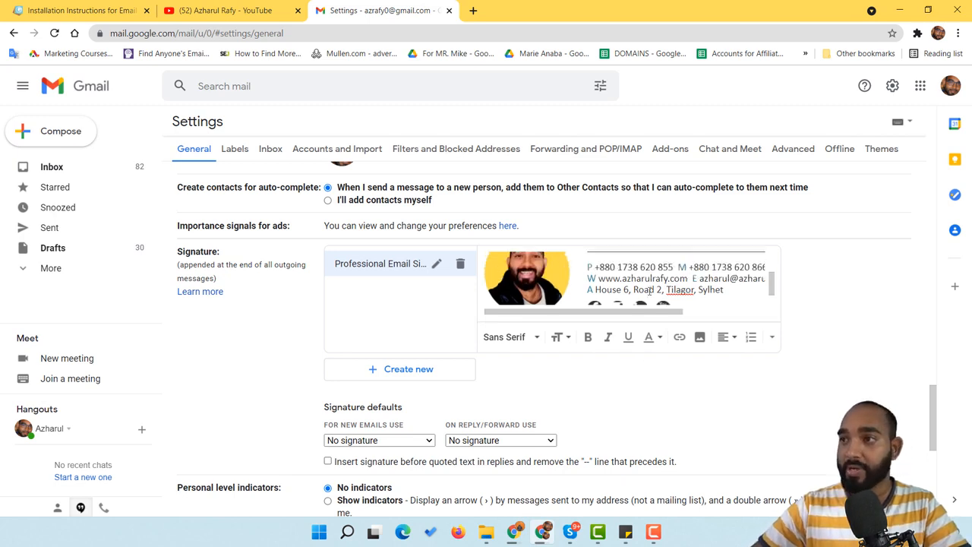
{"action": "scroll", "coordinate": [686, 280], "scroll_direction": "down", "scroll_amount": 3}
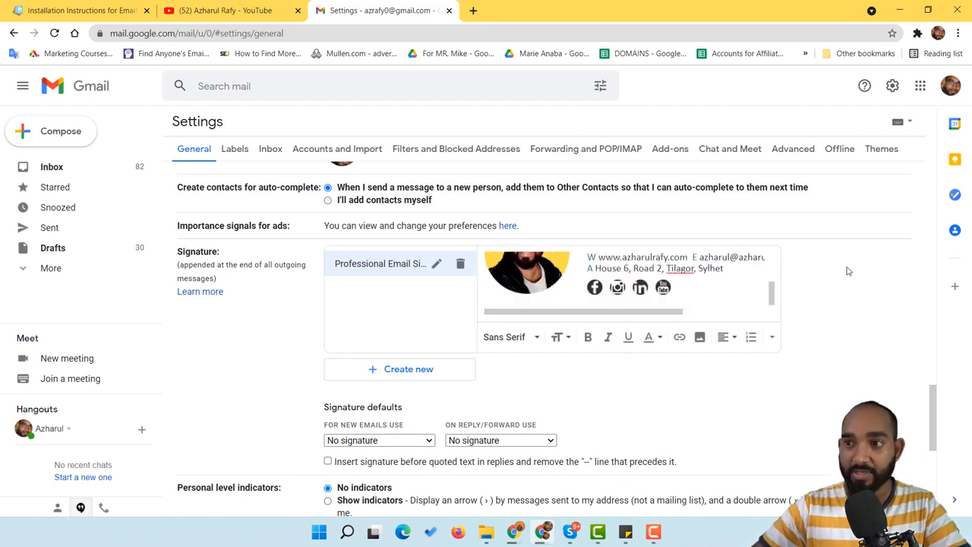
{"action": "scroll", "coordinate": [847, 271], "scroll_direction": "down", "scroll_amount": 1}
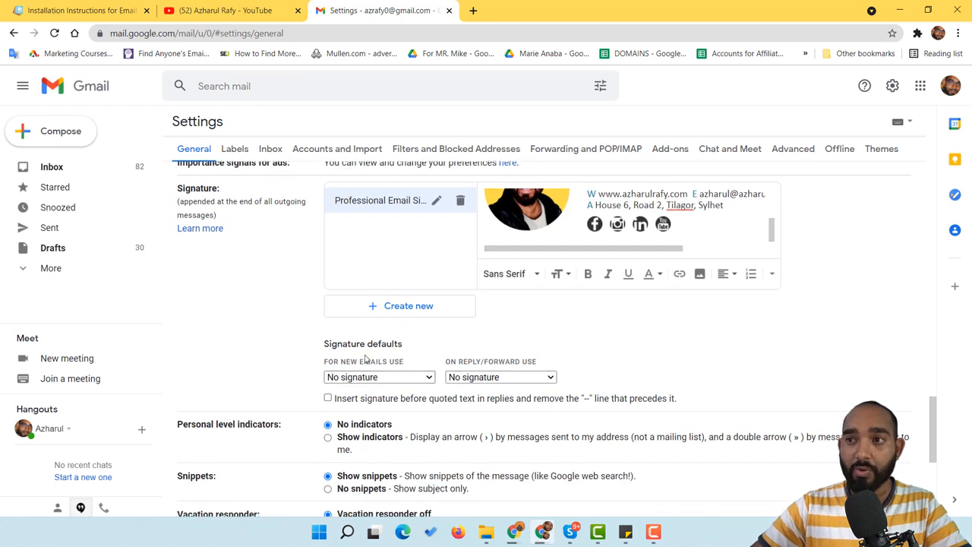
{"action": "left_click_drag", "start_coordinate": [341, 345], "coordinate": [396, 346]}
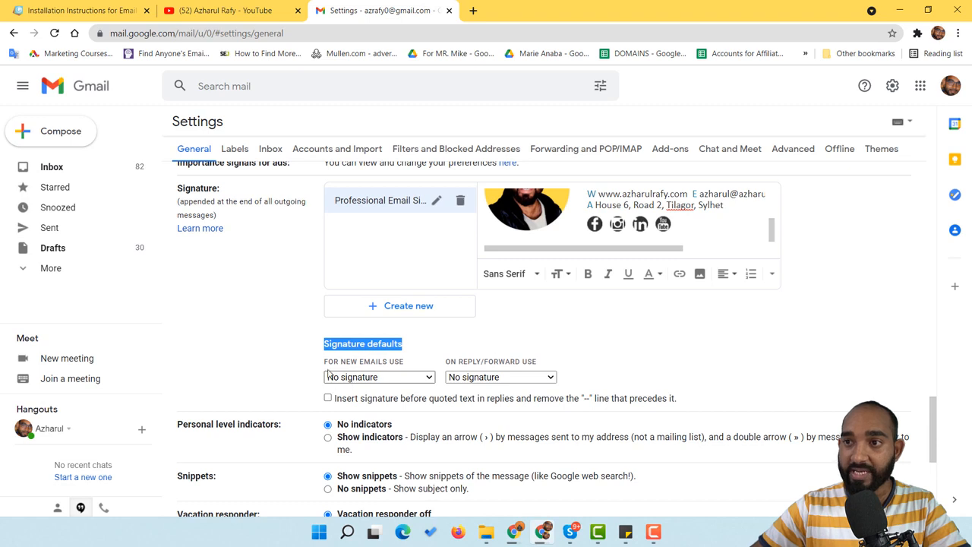
Choose Professional Email Signature for new emails and for replies/forwards, then save changes
{"action": "left_click", "coordinate": [402, 381]}
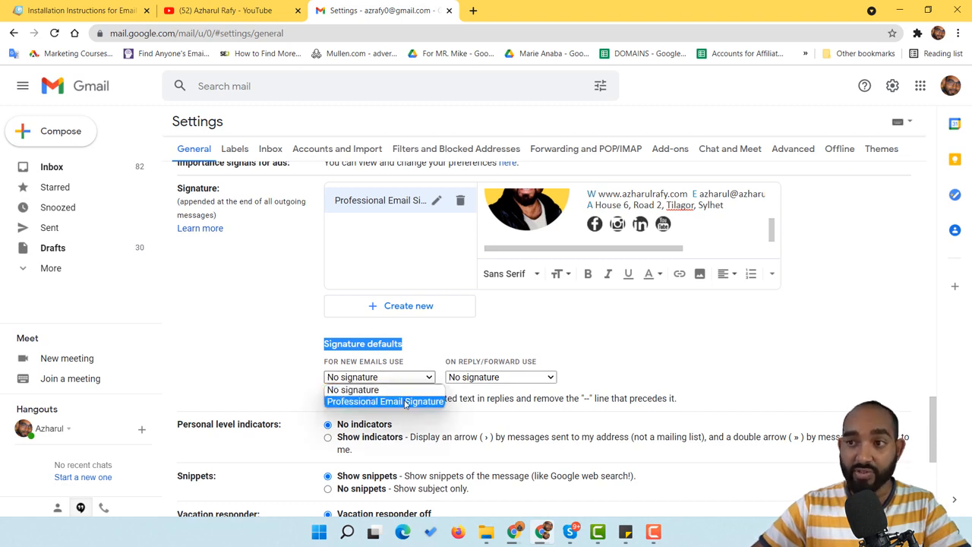
{"action": "left_click", "coordinate": [409, 403]}
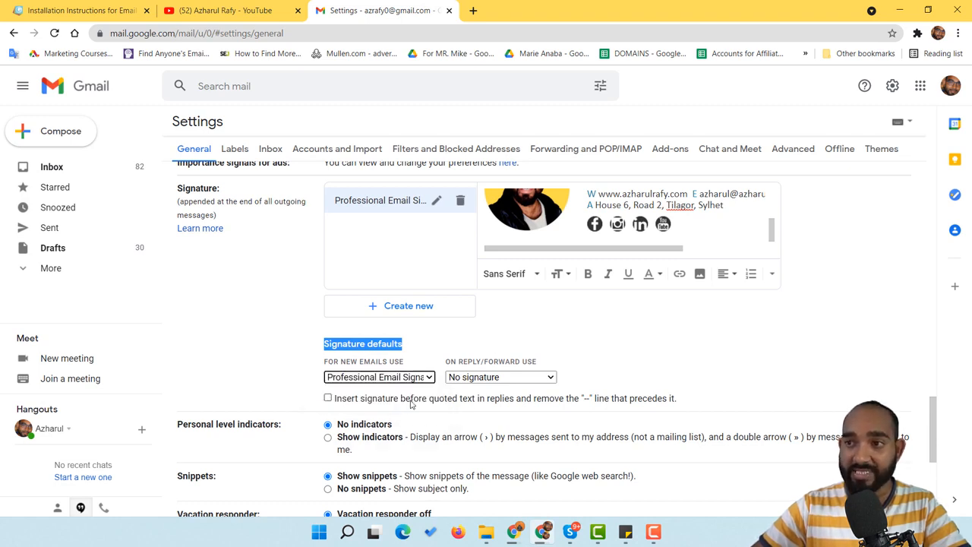
{"action": "left_click", "coordinate": [477, 378]}
{"action": "left_click", "coordinate": [485, 401]}
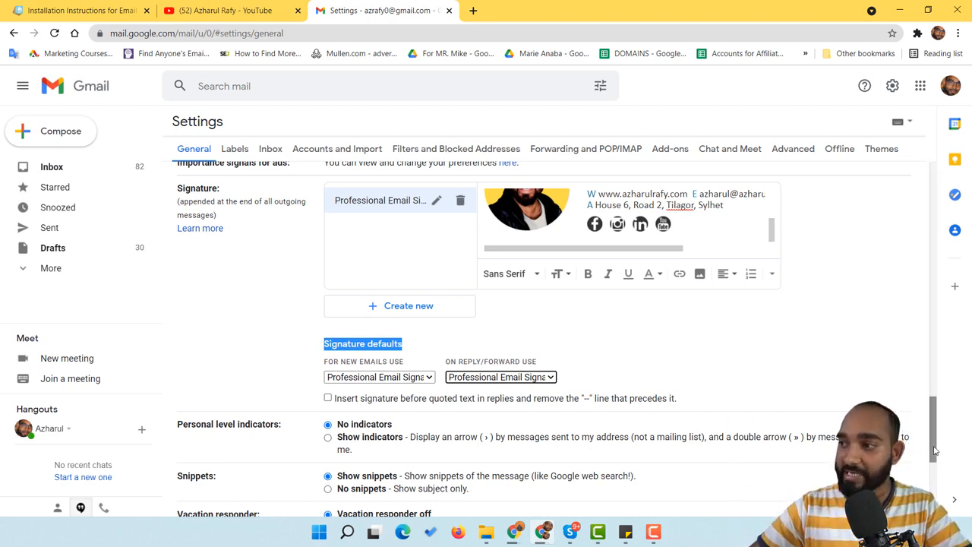
{"action": "scroll", "coordinate": [835, 471], "scroll_direction": "down", "scroll_amount": 5}
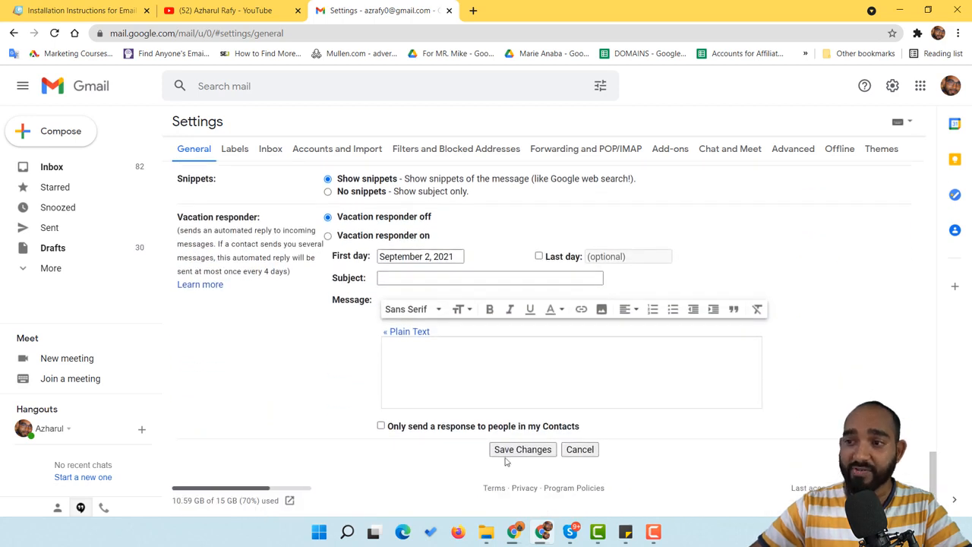
{"action": "left_click", "coordinate": [523, 450]}
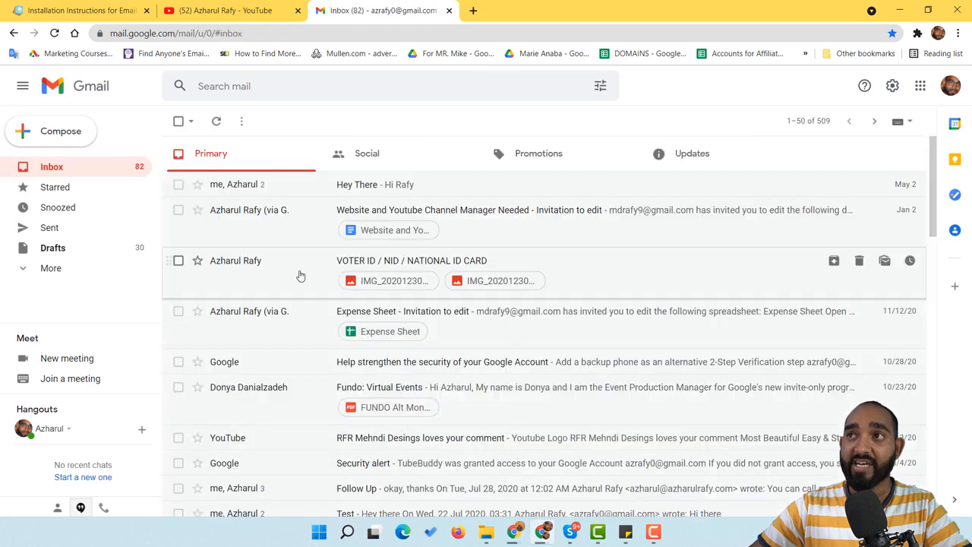
Compose a new email to the suggested contact with subject 'Email Signature Test Emai'
{"action": "left_click", "coordinate": [64, 132]}
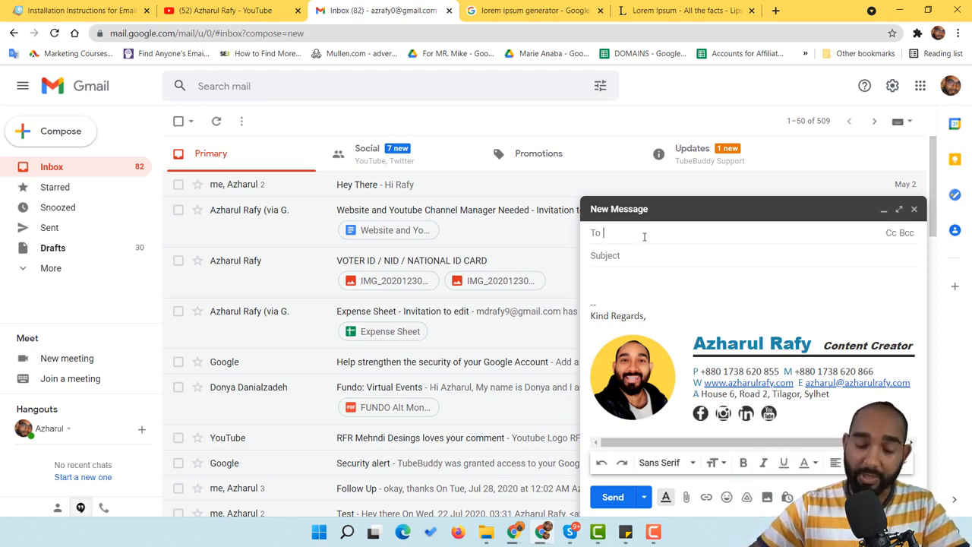
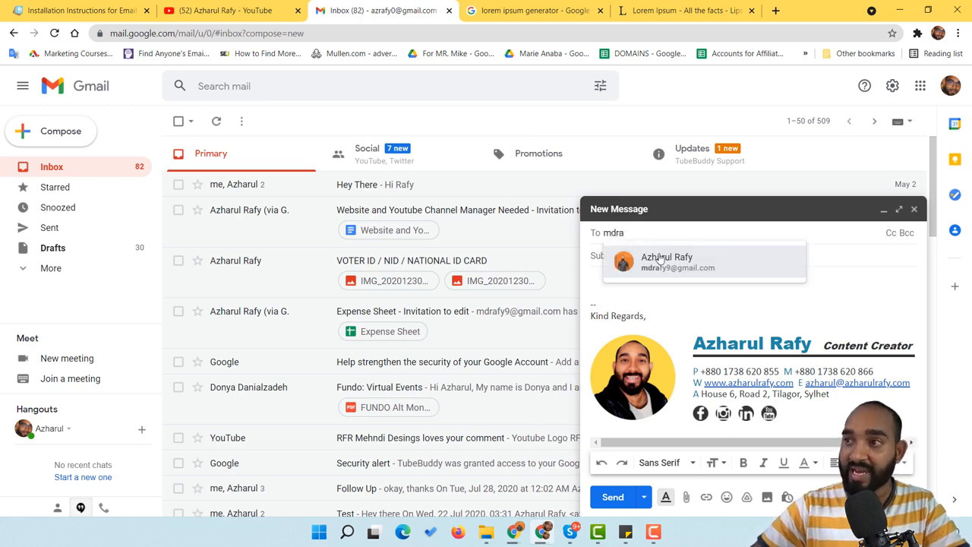
{"action": "left_click", "coordinate": [665, 258]}
{"action": "left_click", "coordinate": [665, 257]}
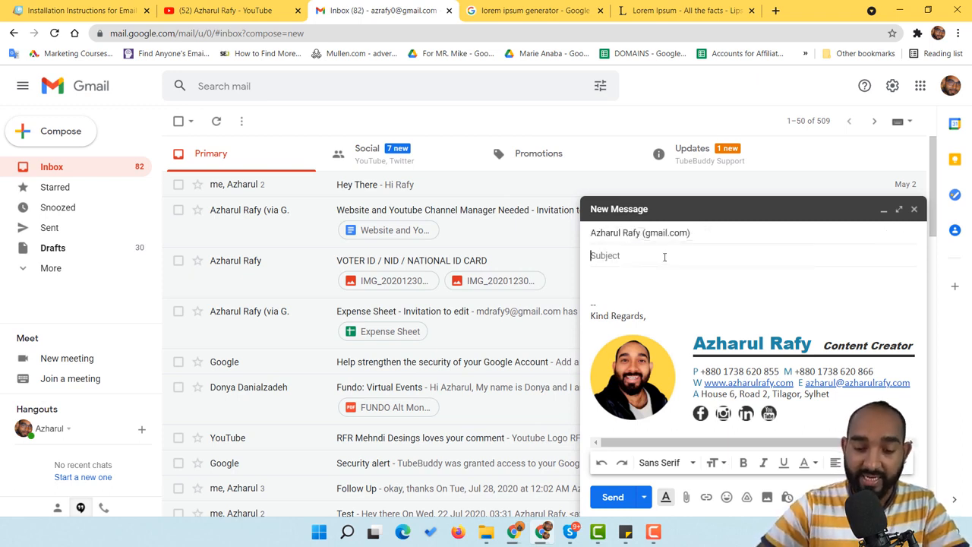
{"action": "type", "text": "Email Signature"}
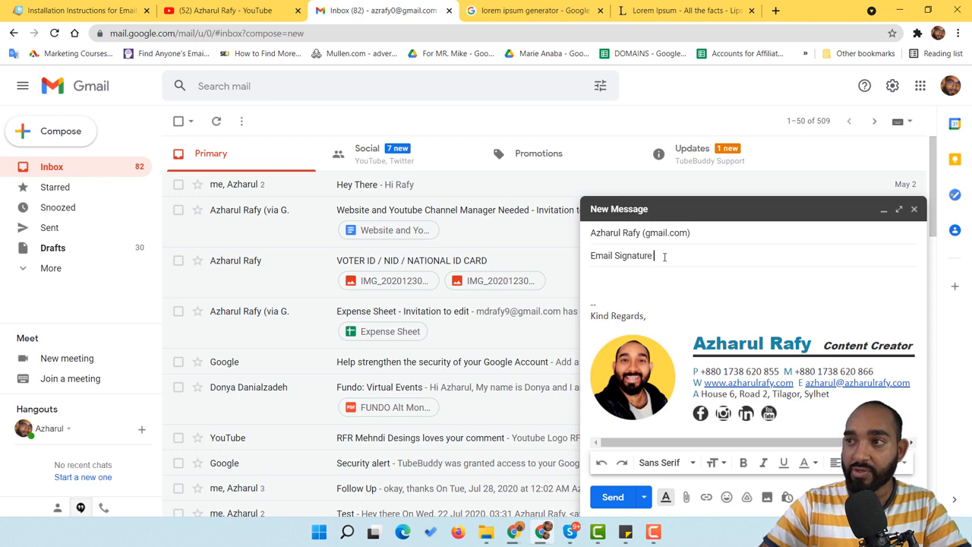
{"action": "type", "text": " Test Email"}
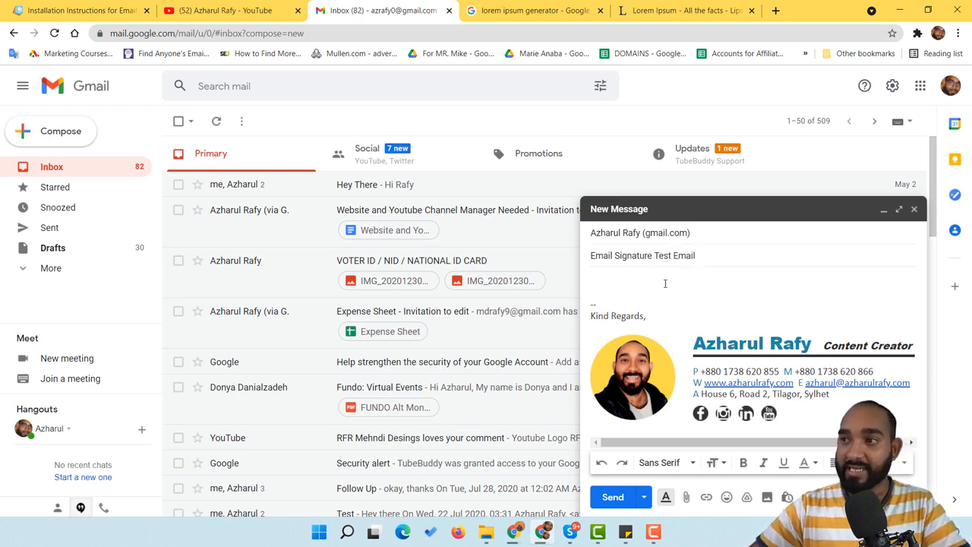
{"action": "left_click", "coordinate": [666, 283]}
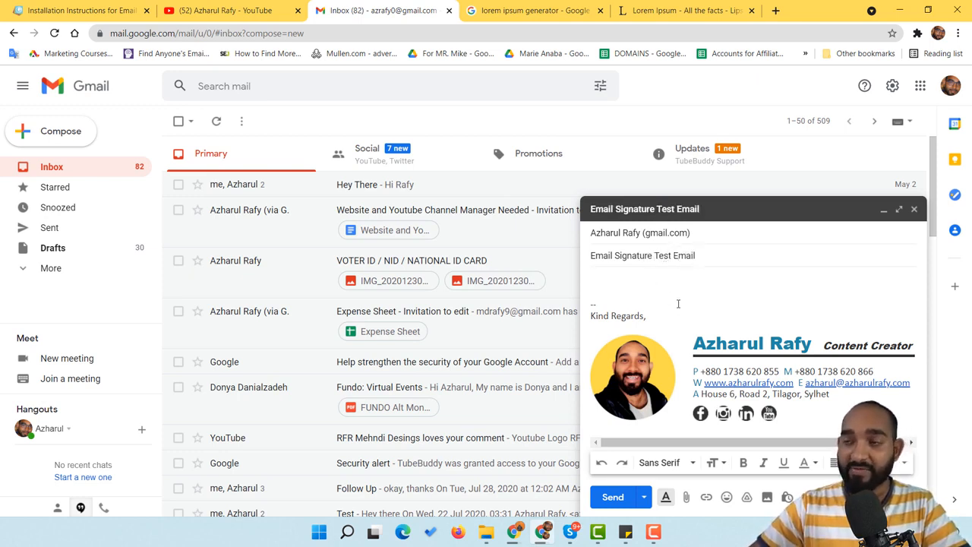
Paste a lorem ipsum paragraph into the body, send the email, then switch browser profiles
{"action": "left_click", "coordinate": [502, 10]}
{"action": "left_click", "coordinate": [669, 11]}
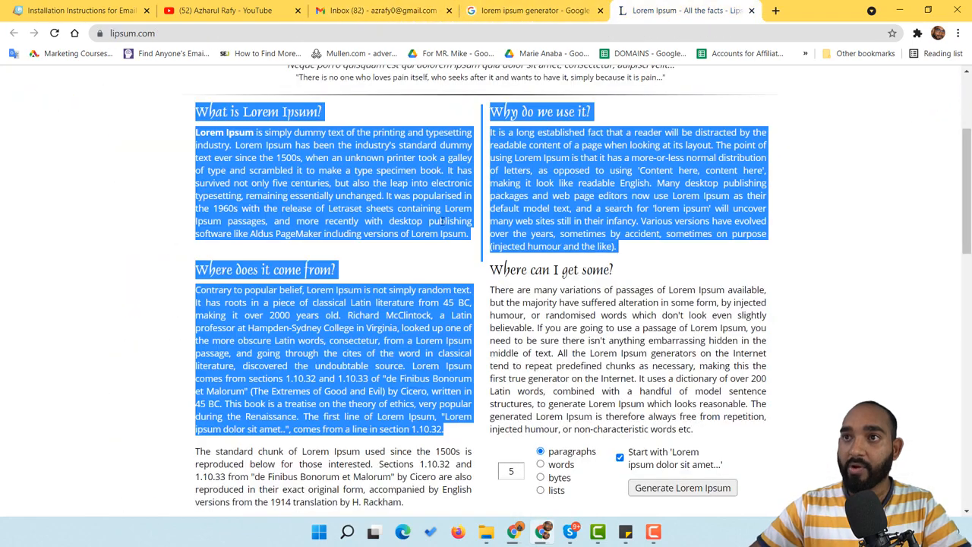
{"action": "left_click", "coordinate": [258, 139]}
{"action": "left_click_drag", "start_coordinate": [437, 211], "coordinate": [469, 235]}
{"action": "key", "text": "ctrl+c"}
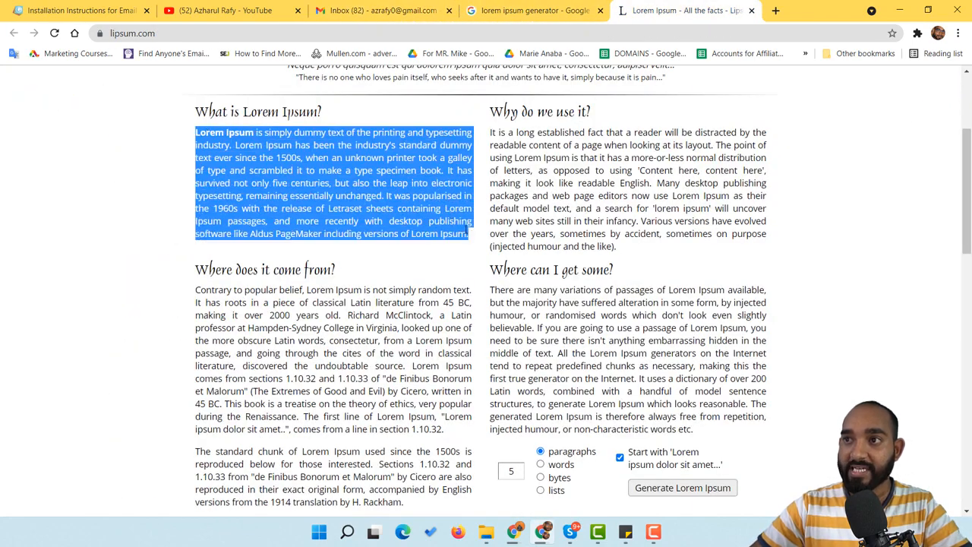
{"action": "right_click", "coordinate": [469, 236]}
{"action": "left_click", "coordinate": [490, 242]}
{"action": "left_click", "coordinate": [334, 30]}
{"action": "key", "text": "ctrl+v"}
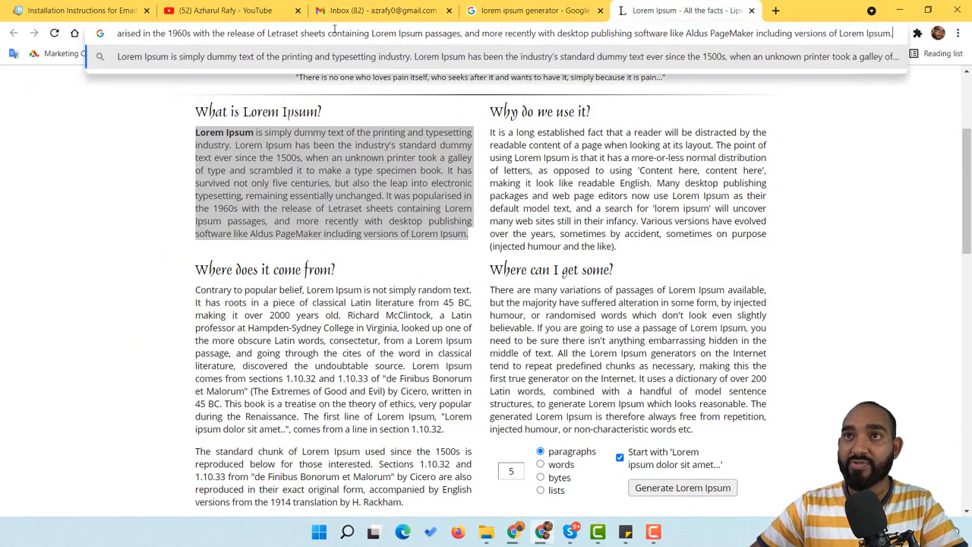
{"action": "key", "text": "Escape"}
{"action": "left_click", "coordinate": [376, 10]}
{"action": "key", "text": "ctrl+v"}
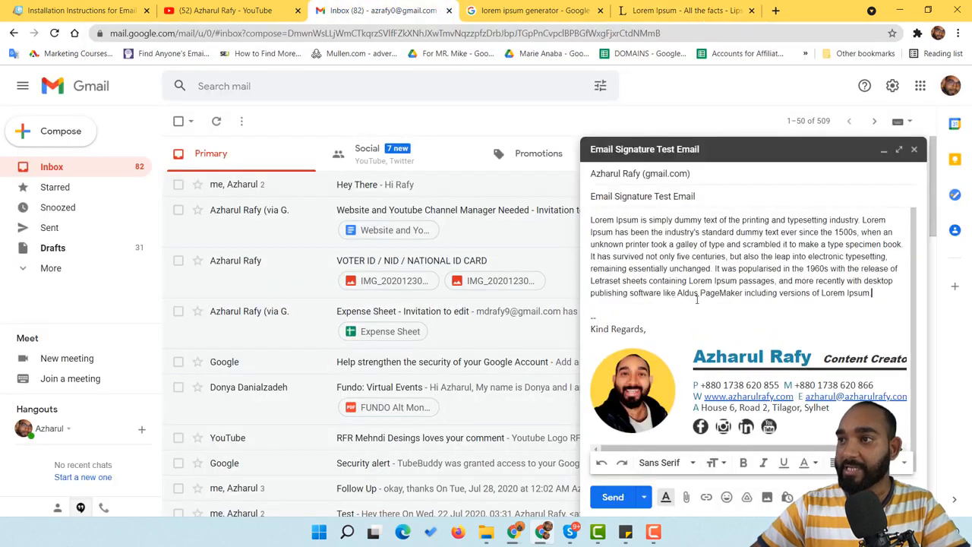
{"action": "left_click", "coordinate": [611, 500]}
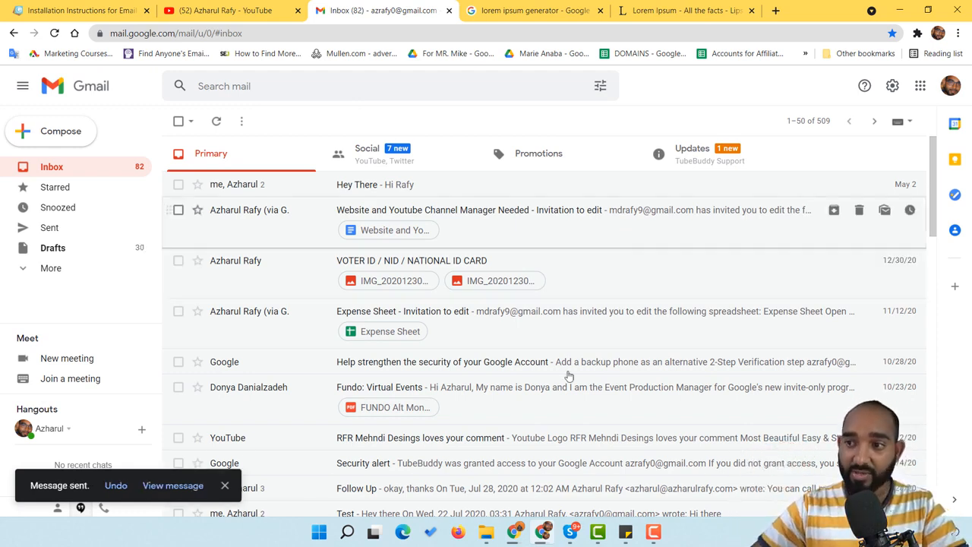
{"action": "left_click", "coordinate": [516, 532]}
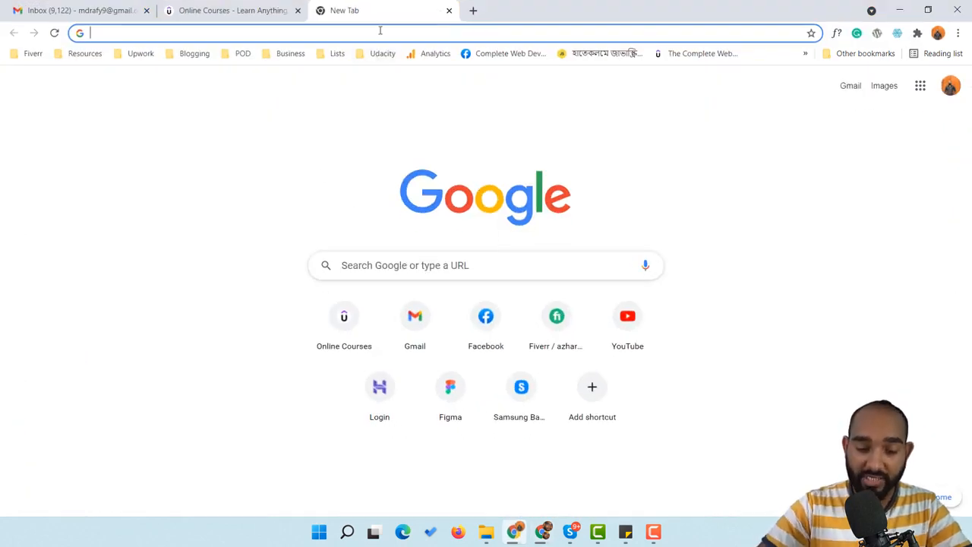
Go to Gmail, reload the inbox and open the Email Signature Test Email
{"action": "type", "text": "gmail"}
{"action": "key", "text": "Return"}
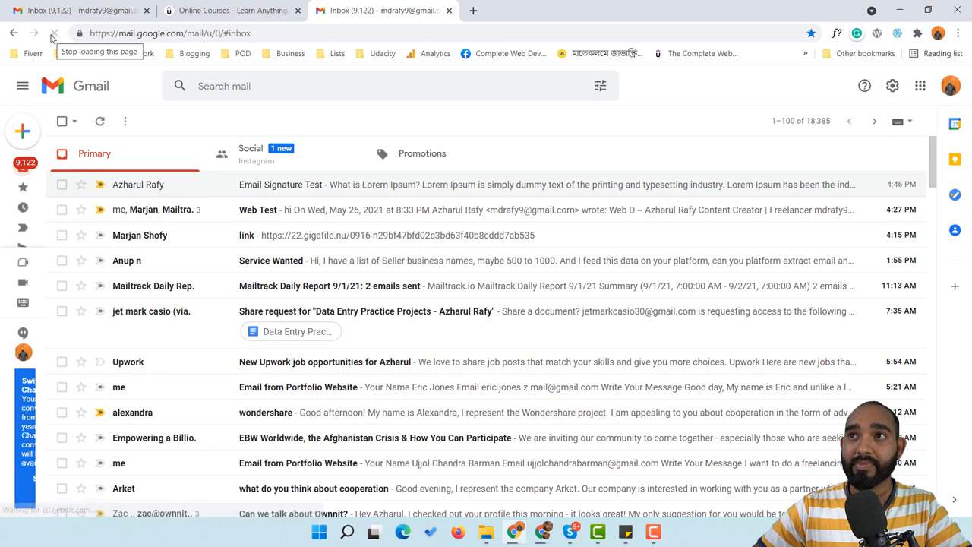
{"action": "left_click", "coordinate": [53, 34]}
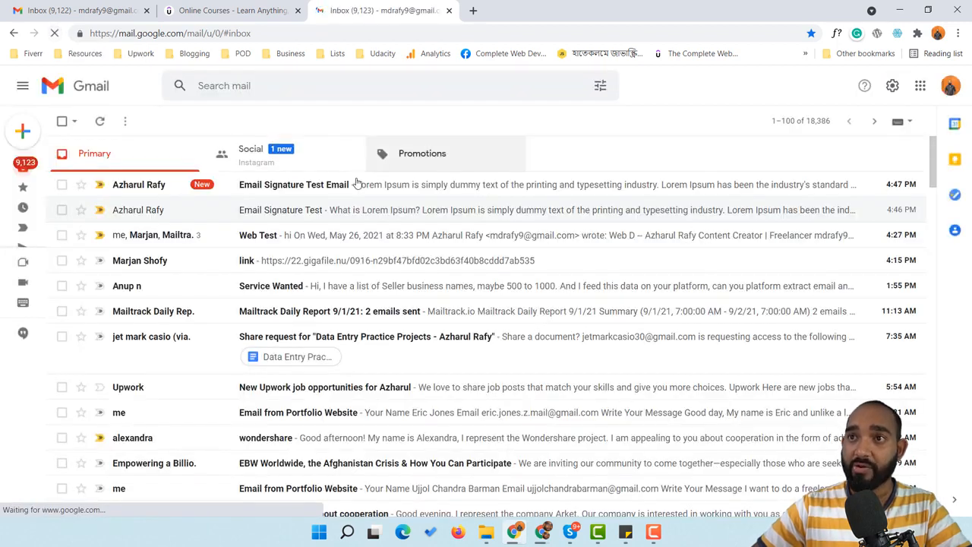
{"action": "left_click", "coordinate": [320, 188]}
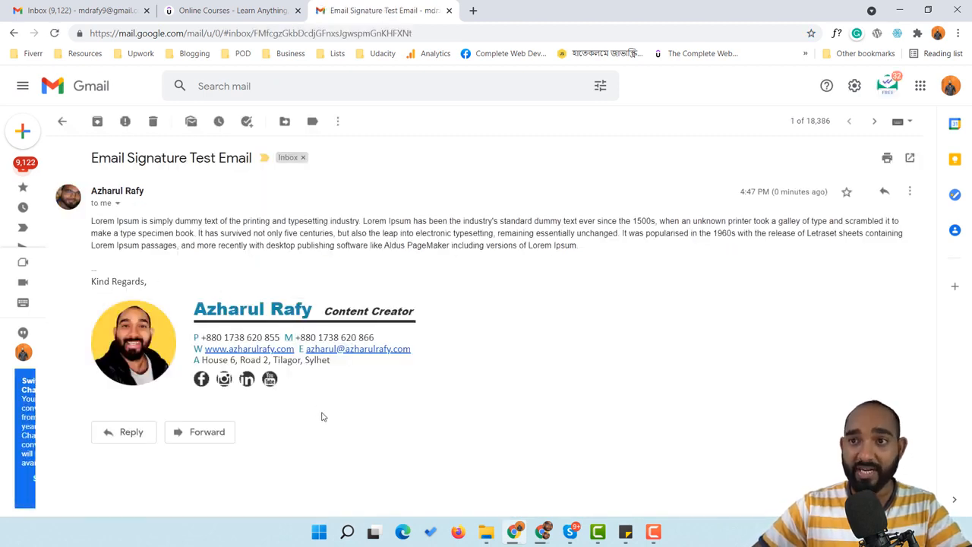
Test the signature's website, Facebook, YouTube and LinkedIn links from the email
{"action": "left_click", "coordinate": [253, 351]}
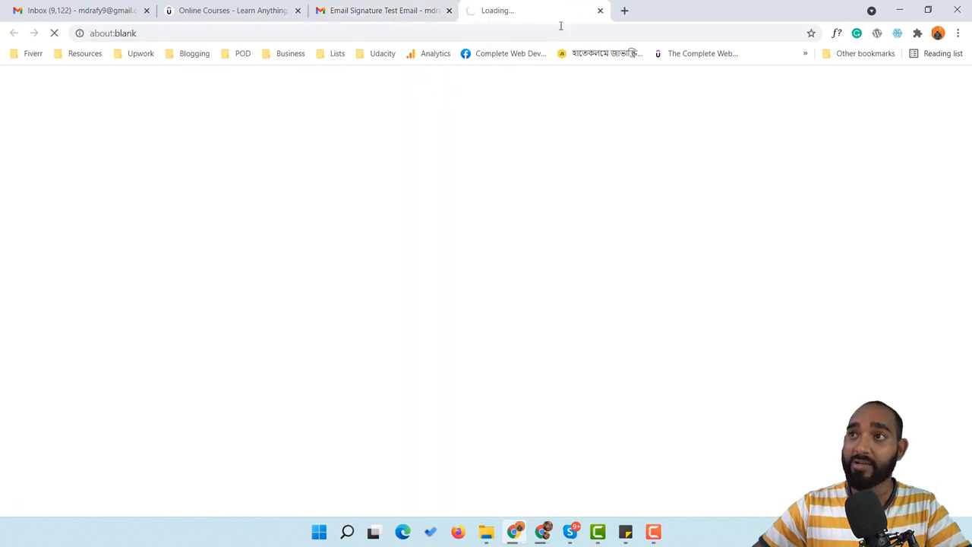
{"action": "left_click", "coordinate": [399, 10]}
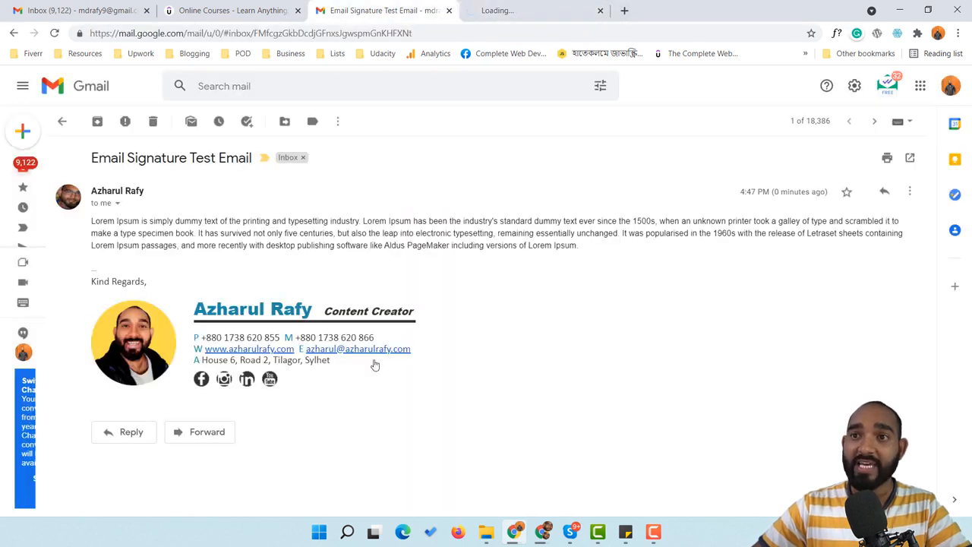
{"action": "left_click", "coordinate": [201, 380]}
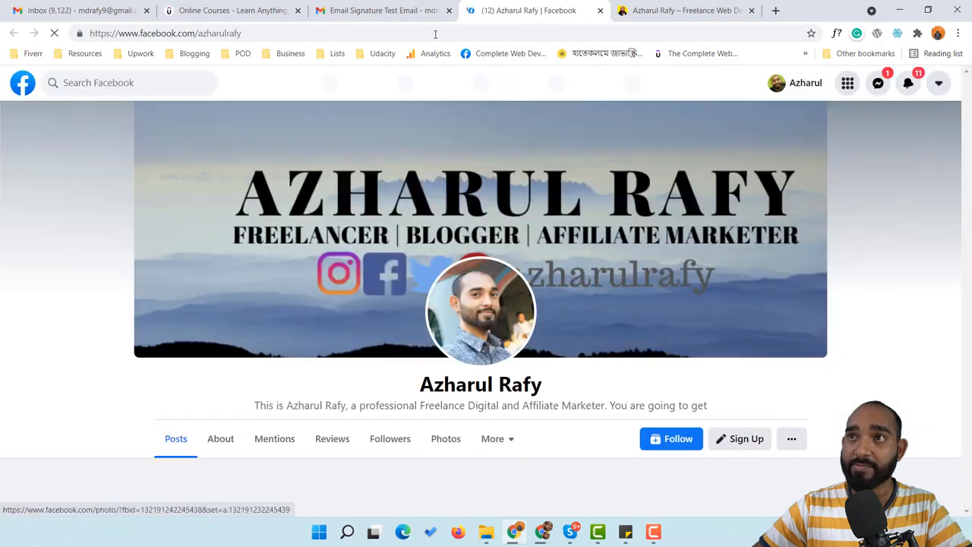
{"action": "left_click", "coordinate": [383, 11]}
{"action": "left_click", "coordinate": [247, 381]}
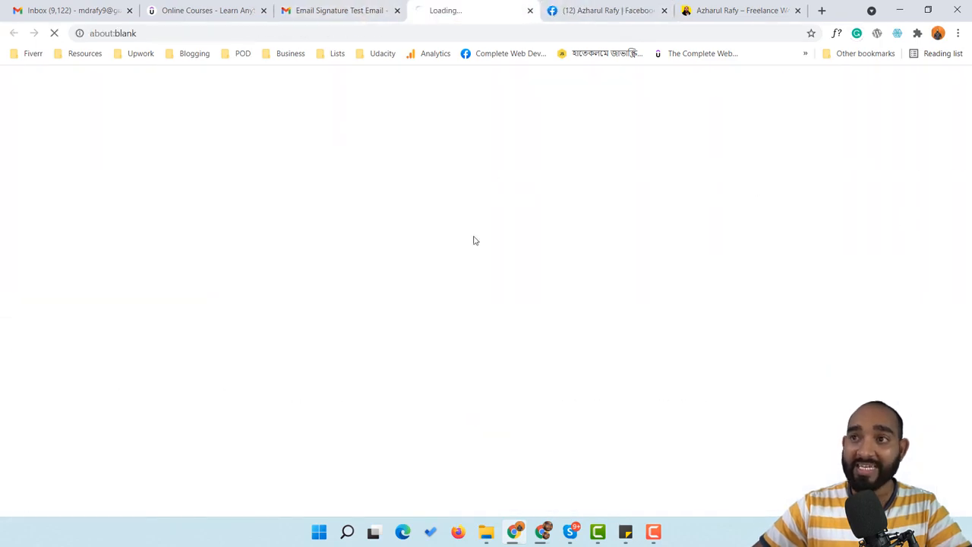
{"action": "left_click", "coordinate": [369, 10]}
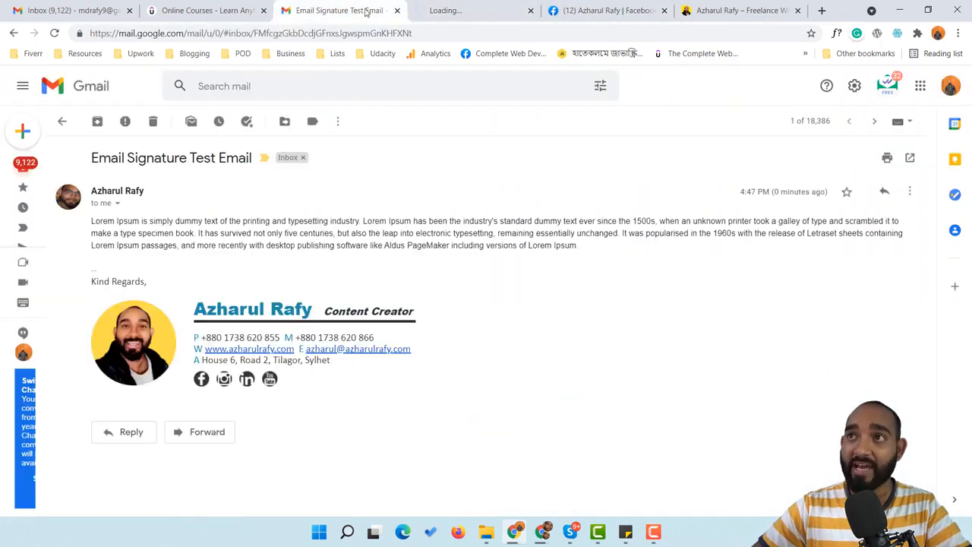
{"action": "left_click", "coordinate": [269, 381]}
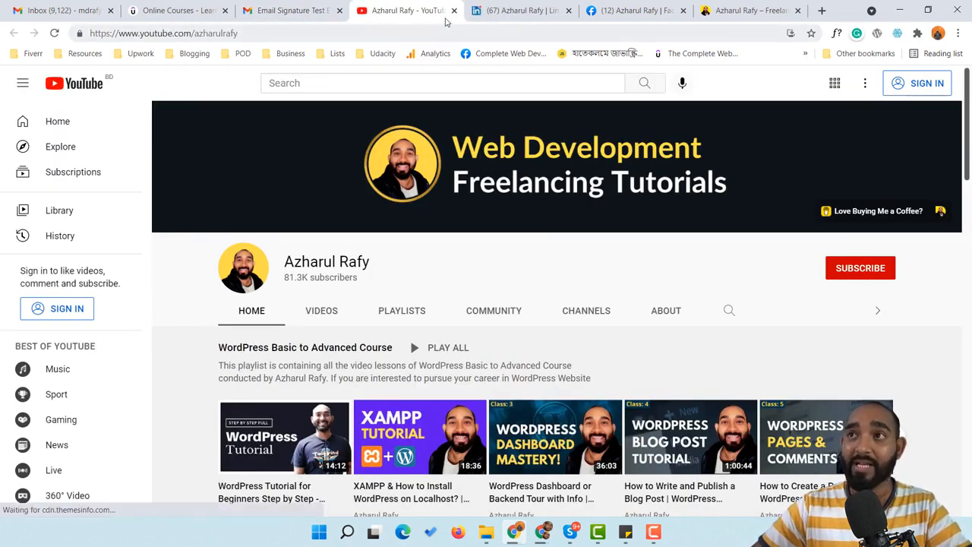
Close the YouTube, LinkedIn and website tabs and return to the Gimmio installation page
{"action": "left_click", "coordinate": [454, 11]}
{"action": "left_click", "coordinate": [454, 10]}
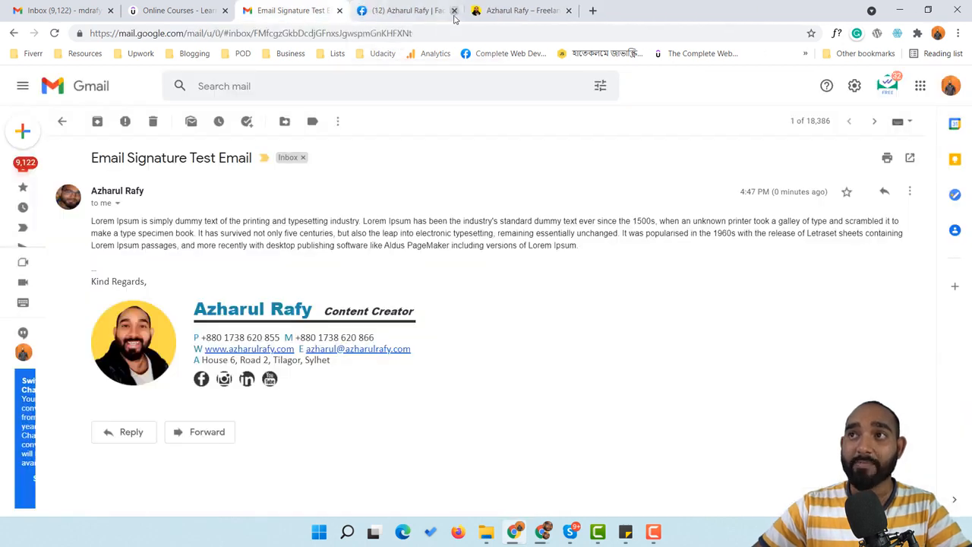
{"action": "left_click", "coordinate": [453, 11]}
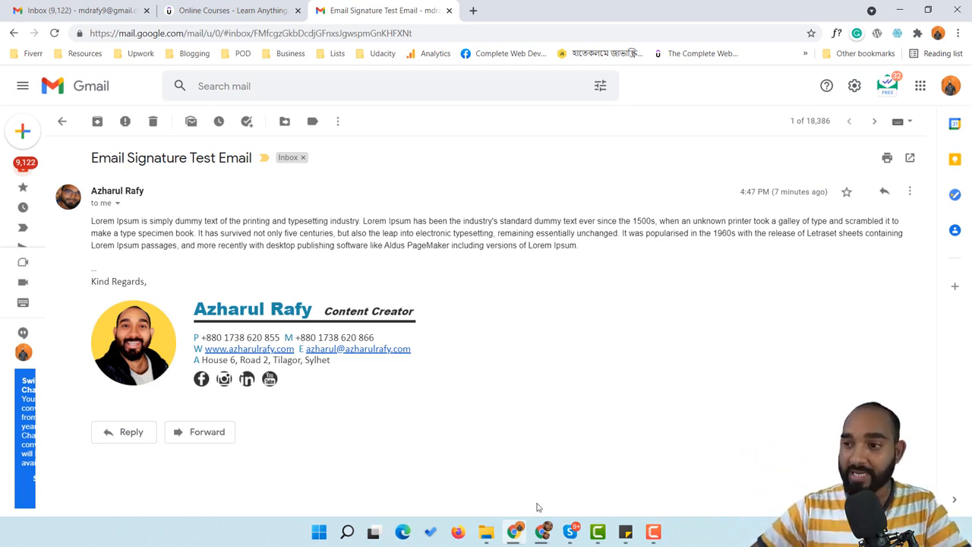
{"action": "left_click", "coordinate": [542, 532]}
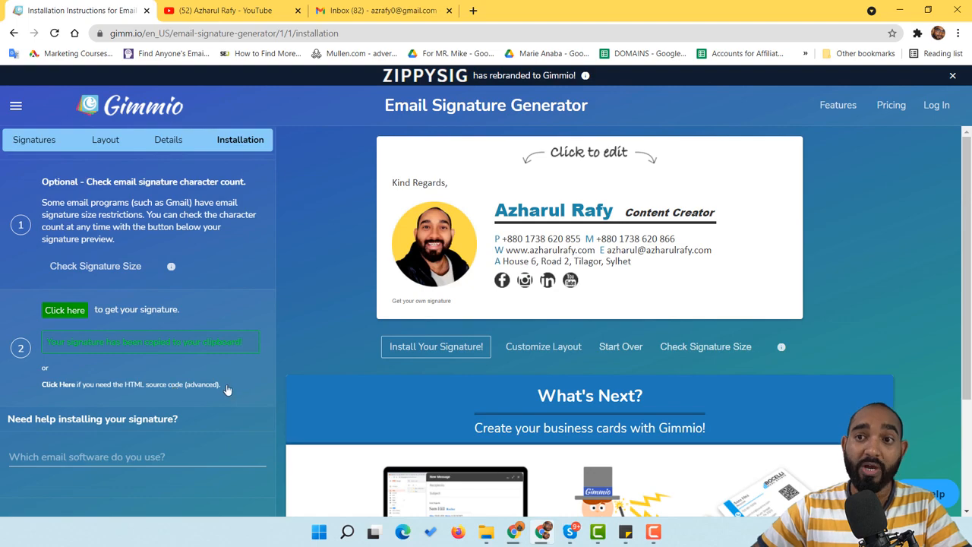
Open Gimmio's HTML source popup, select all the code with Ctrl+A, copy it and close the popup
{"action": "left_click", "coordinate": [67, 385]}
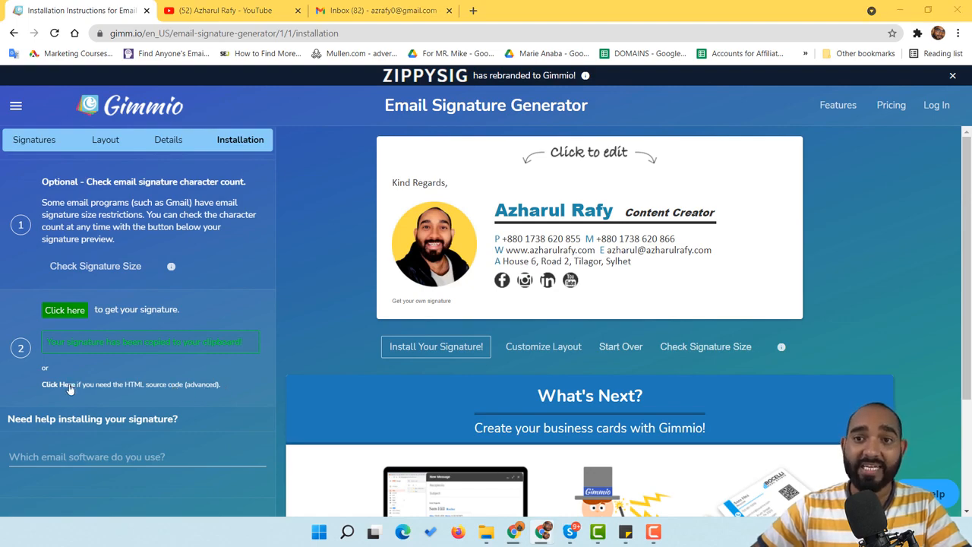
{"action": "left_click_drag", "start_coordinate": [490, 234], "coordinate": [479, 147]}
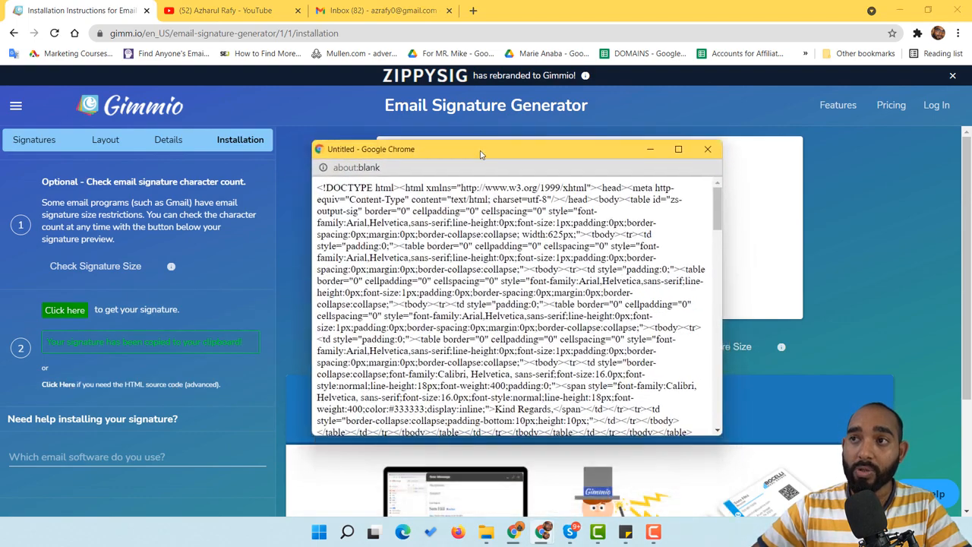
{"action": "scroll", "coordinate": [586, 223], "scroll_direction": "down", "scroll_amount": 5}
{"action": "scroll", "coordinate": [602, 282], "scroll_direction": "down", "scroll_amount": 10}
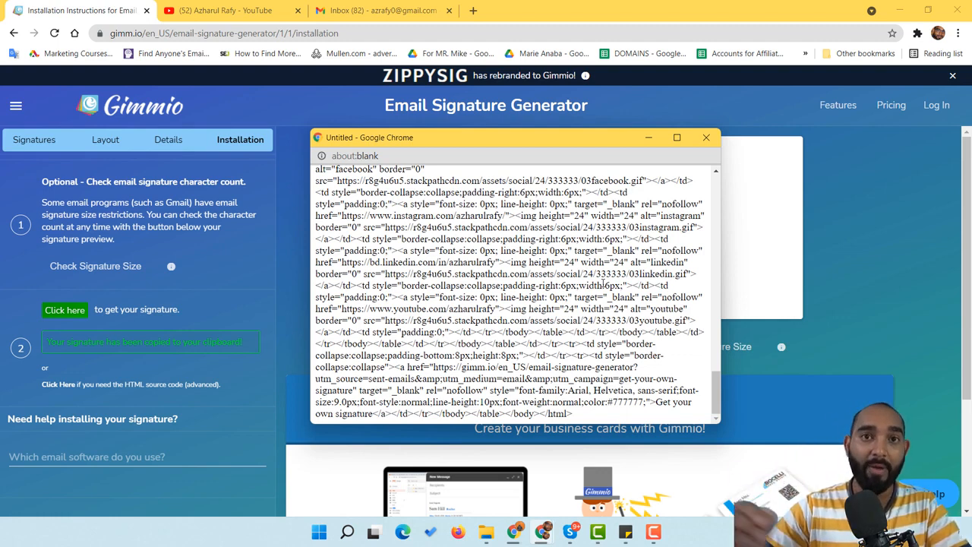
{"action": "scroll", "coordinate": [599, 275], "scroll_direction": "up", "scroll_amount": 5}
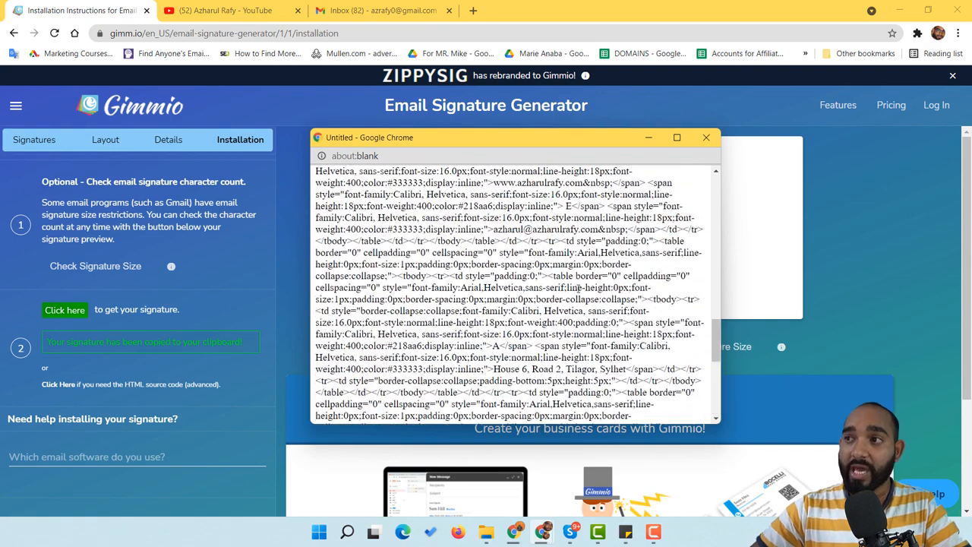
{"action": "scroll", "coordinate": [591, 230], "scroll_direction": "down", "scroll_amount": 3}
{"action": "scroll", "coordinate": [532, 242], "scroll_direction": "up", "scroll_amount": 6}
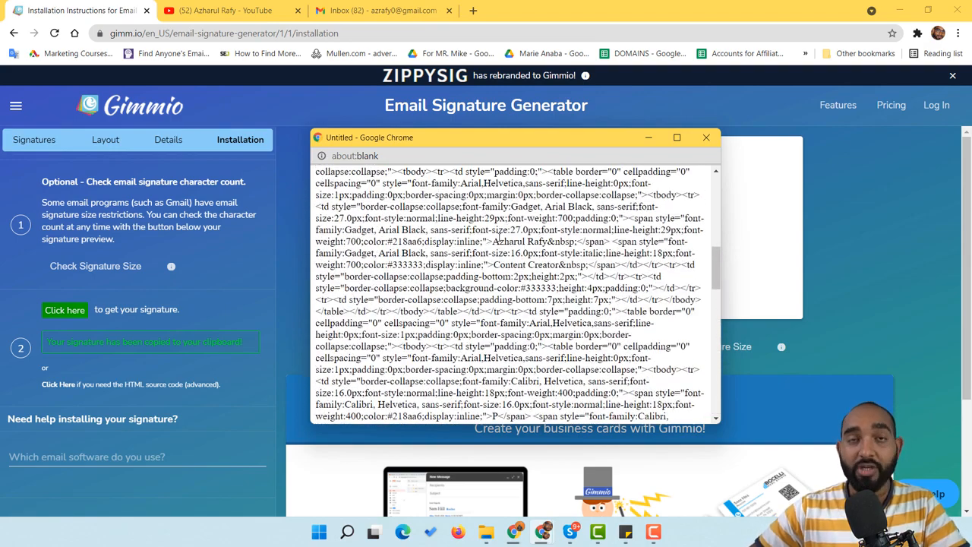
{"action": "key", "text": "ctrl+a"}
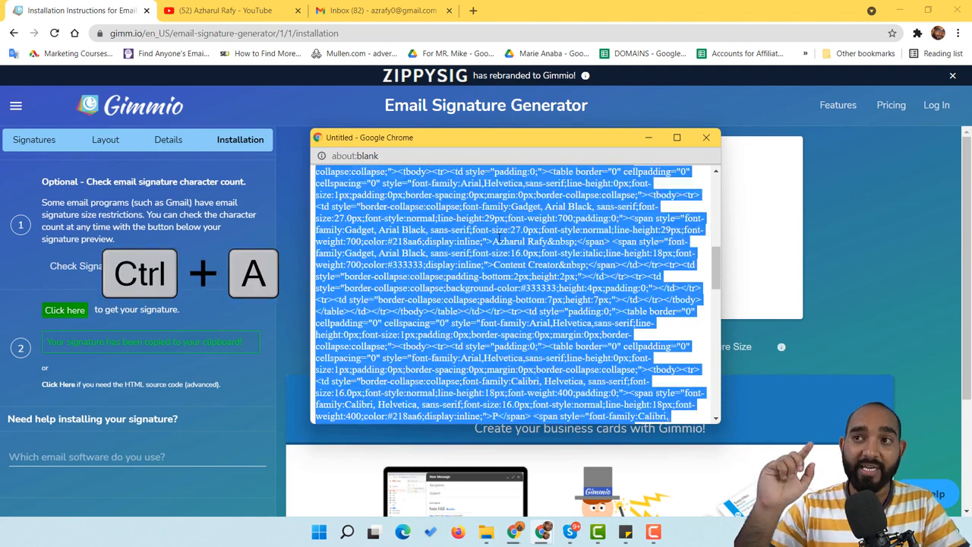
{"action": "scroll", "coordinate": [473, 358], "scroll_direction": "up", "scroll_amount": 5}
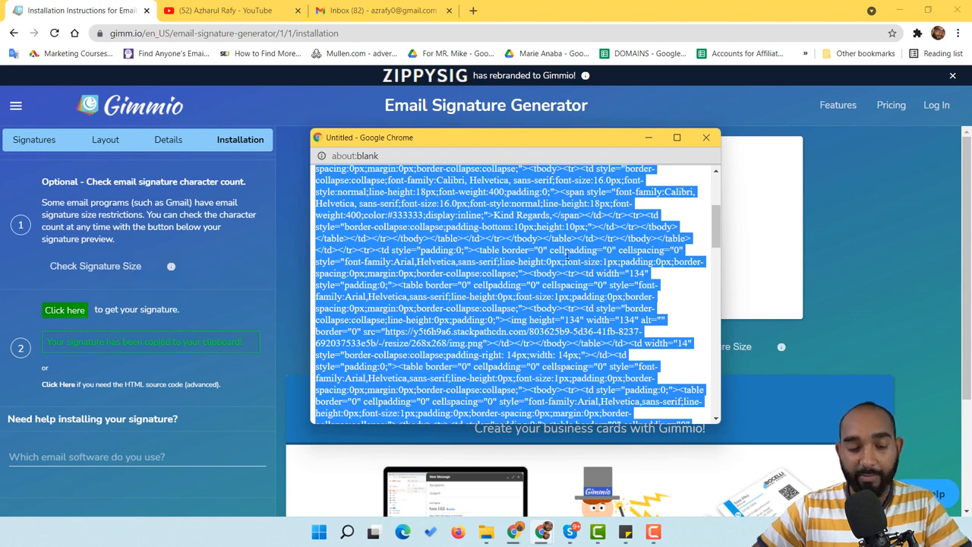
{"action": "key", "text": "ctrl+c"}
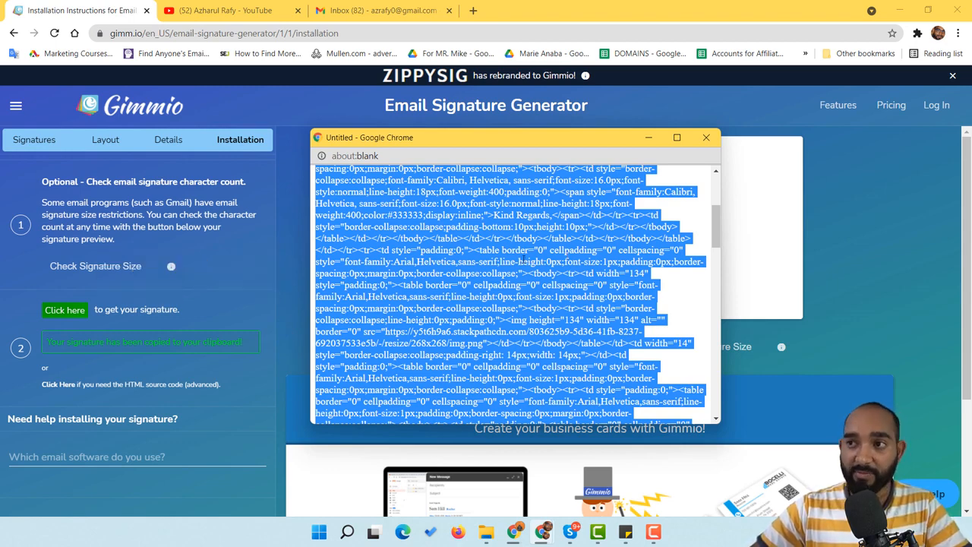
{"action": "left_click", "coordinate": [711, 139]}
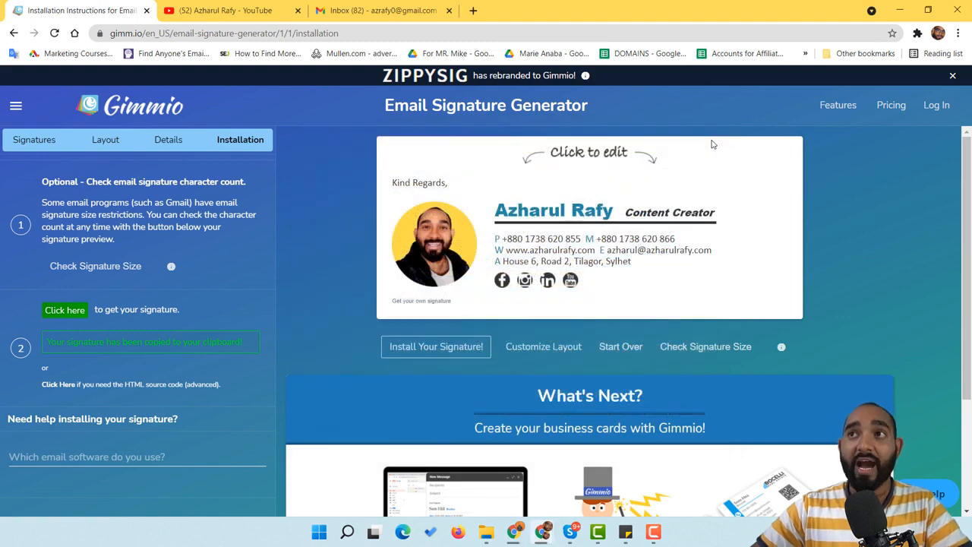
Search Google for 'html code formatter' in a new tab
{"action": "left_click", "coordinate": [474, 11]}
{"action": "left_click", "coordinate": [481, 32]}
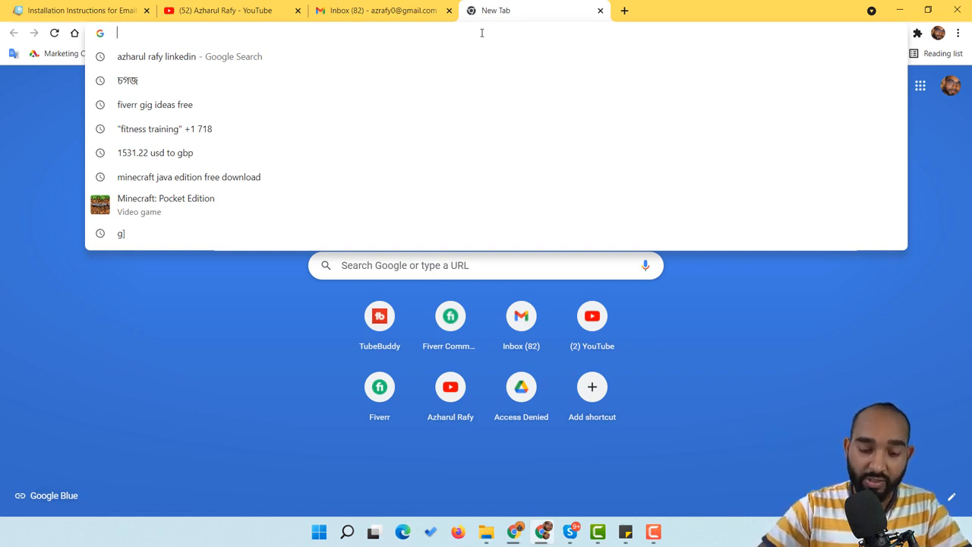
{"action": "type", "text": "html co"}
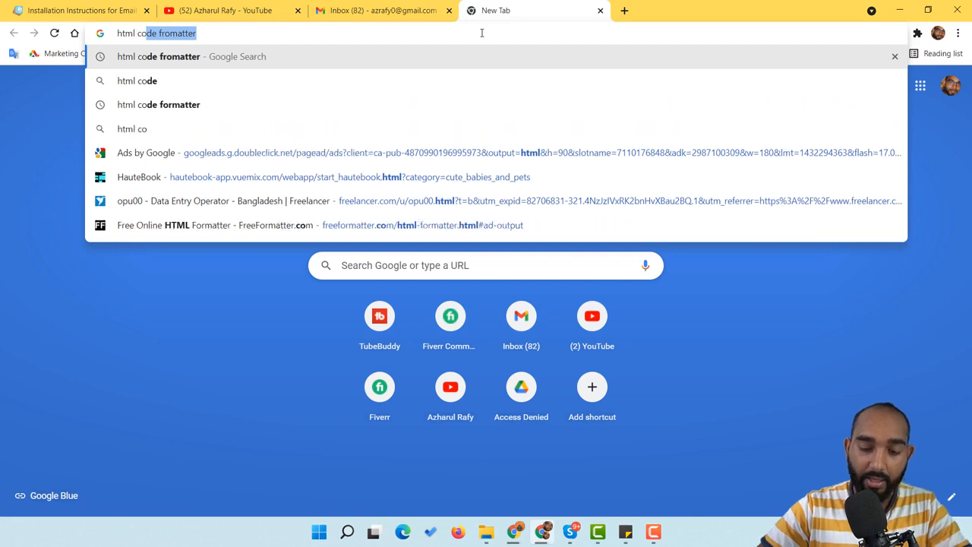
{"action": "type", "text": "de formatter"}
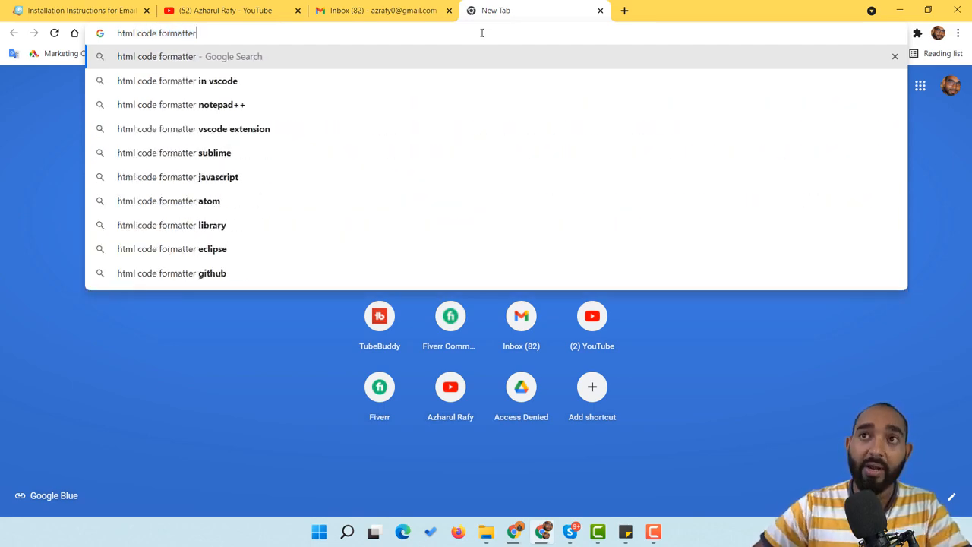
{"action": "key", "text": "Return"}
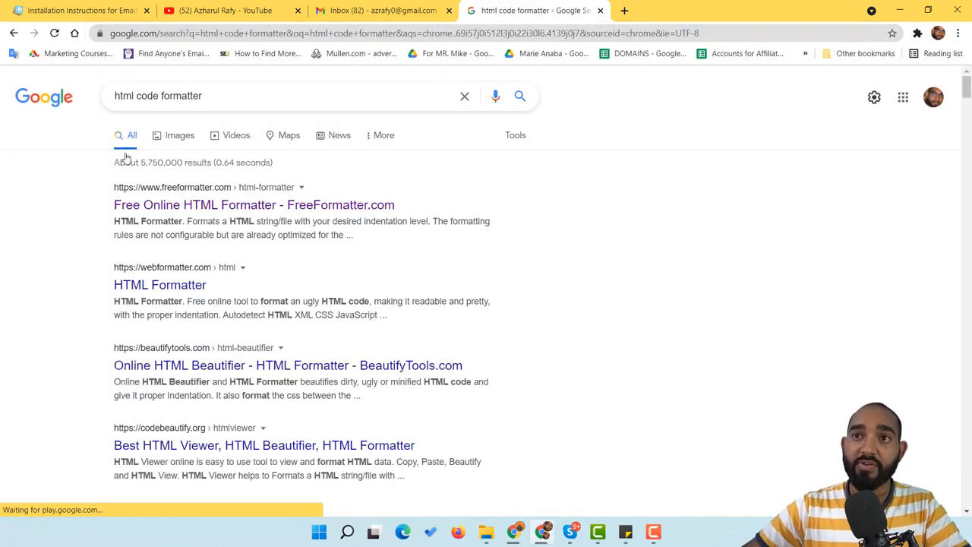
{"action": "scroll", "coordinate": [65, 253], "scroll_direction": "down", "scroll_amount": 7}
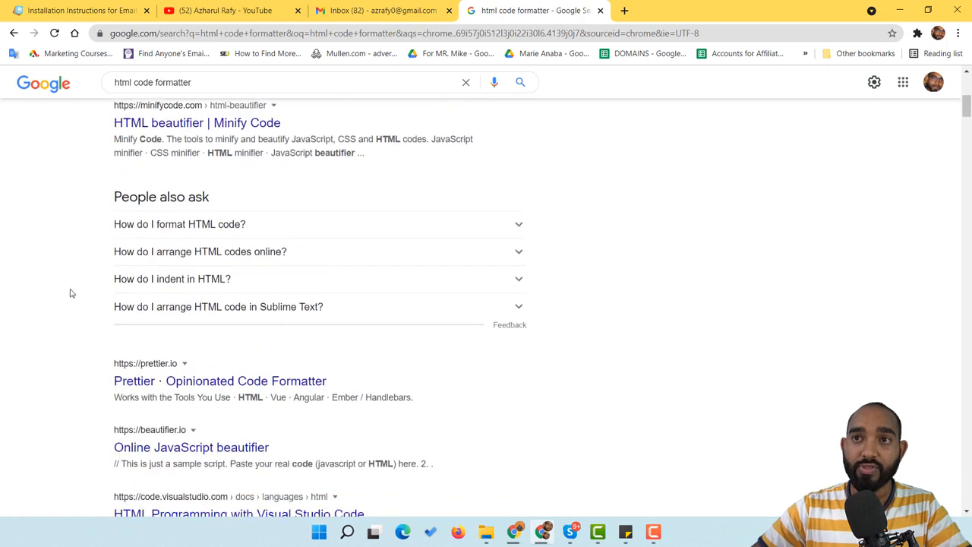
{"action": "scroll", "coordinate": [155, 247], "scroll_direction": "up", "scroll_amount": 5}
{"action": "scroll", "coordinate": [136, 251], "scroll_direction": "up", "scroll_amount": 3}
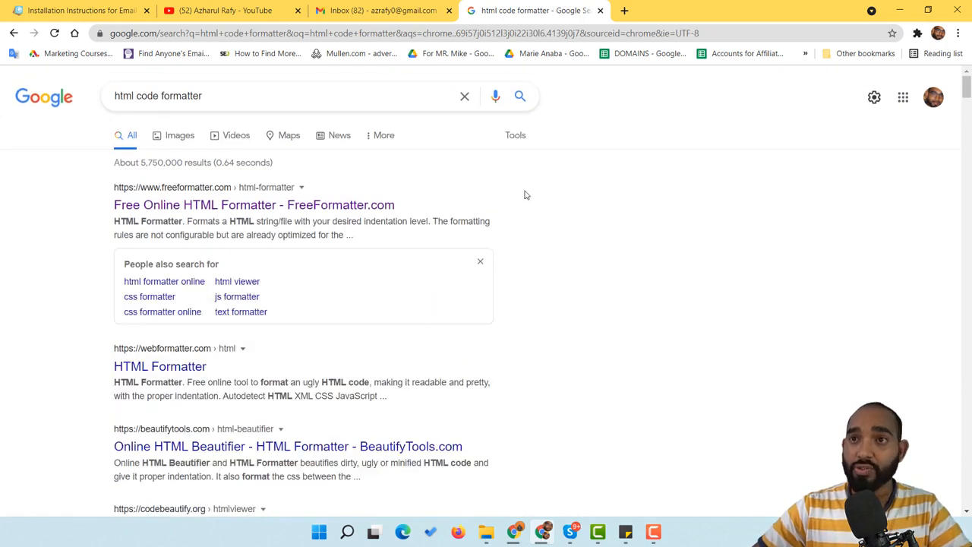
Open the FreeFormatter HTML formatter and paste the signature HTML into its input box
{"action": "left_click", "coordinate": [181, 207]}
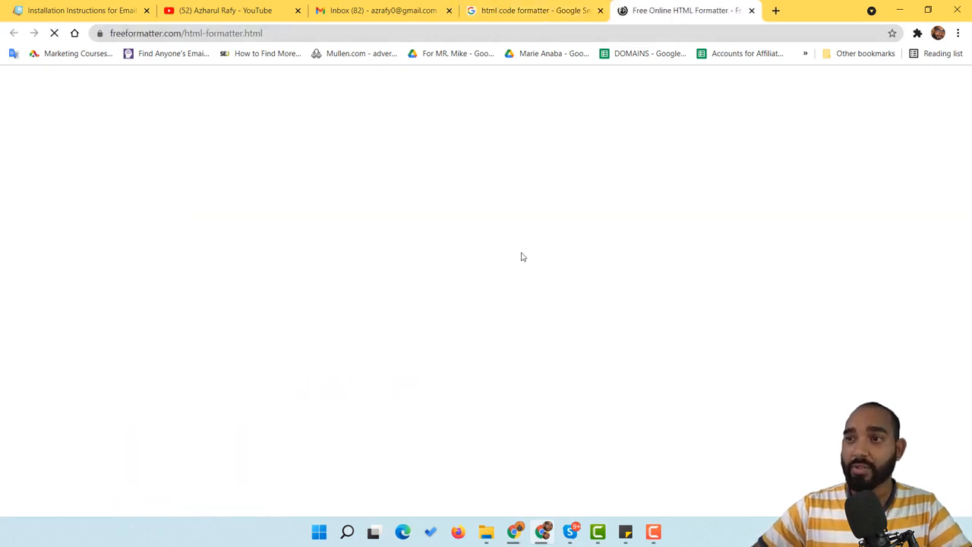
{"action": "scroll", "coordinate": [513, 248], "scroll_direction": "down", "scroll_amount": 2}
{"action": "scroll", "coordinate": [511, 250], "scroll_direction": "up", "scroll_amount": 2}
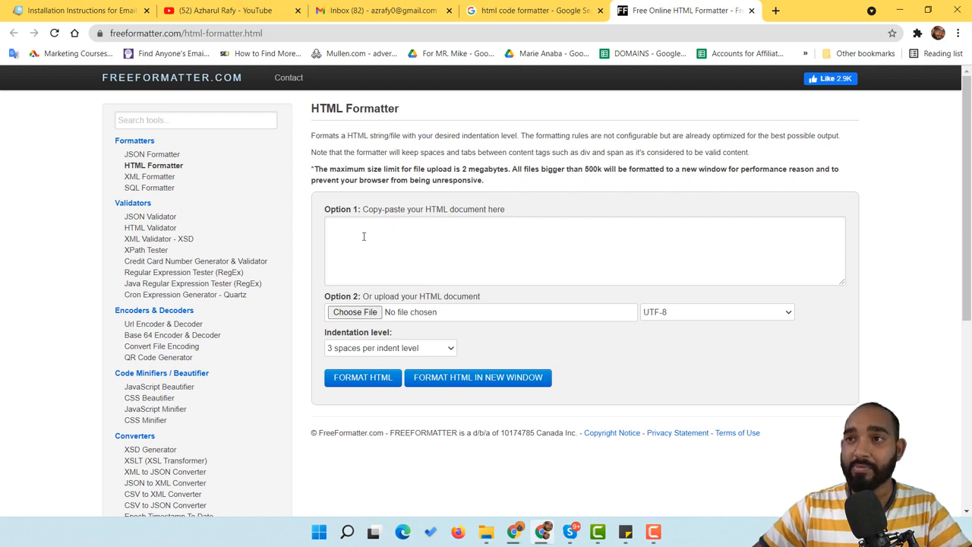
{"action": "right_click", "coordinate": [380, 240]}
{"action": "left_click", "coordinate": [407, 333]}
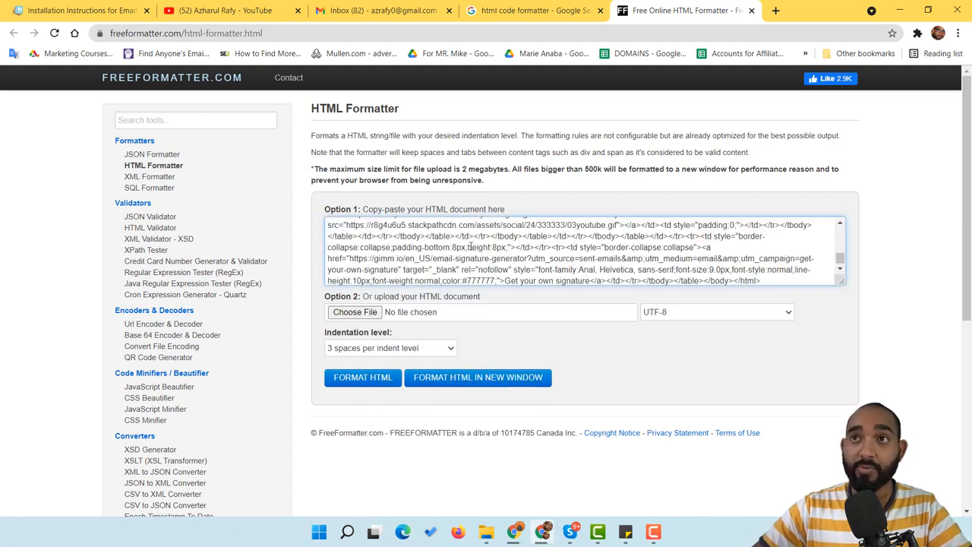
{"action": "left_click", "coordinate": [92, 9]}
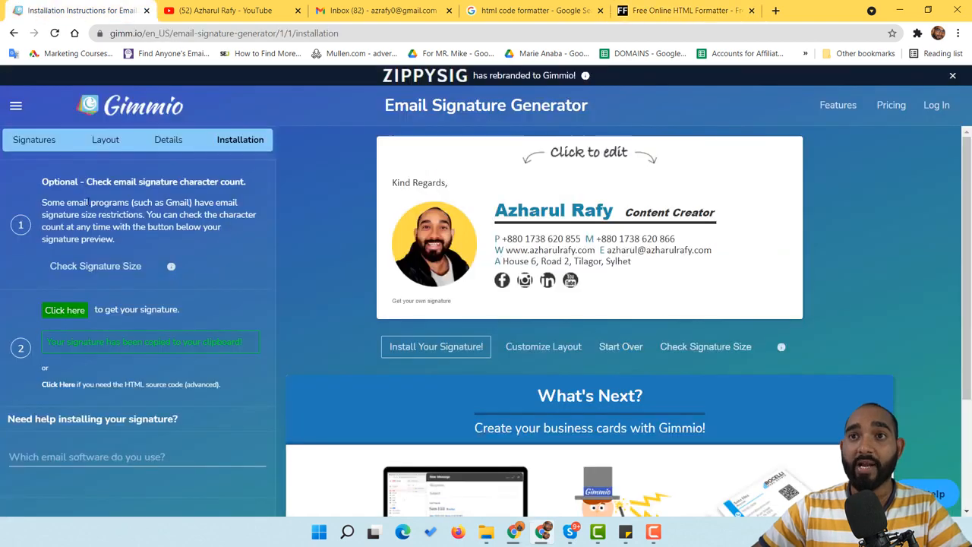
{"action": "left_click", "coordinate": [688, 9]}
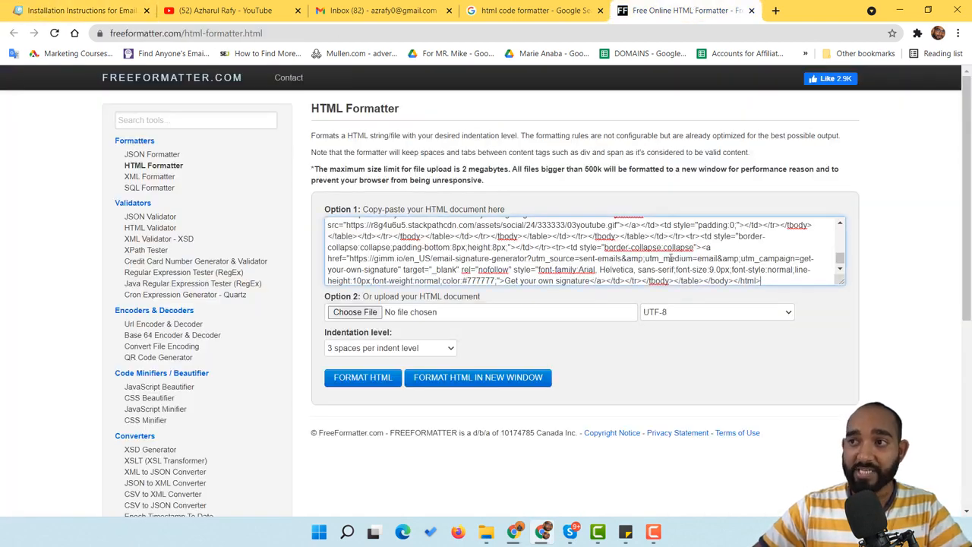
Format the HTML, copy the formatted result to the clipboard and minimize the browser
{"action": "left_click", "coordinate": [365, 382]}
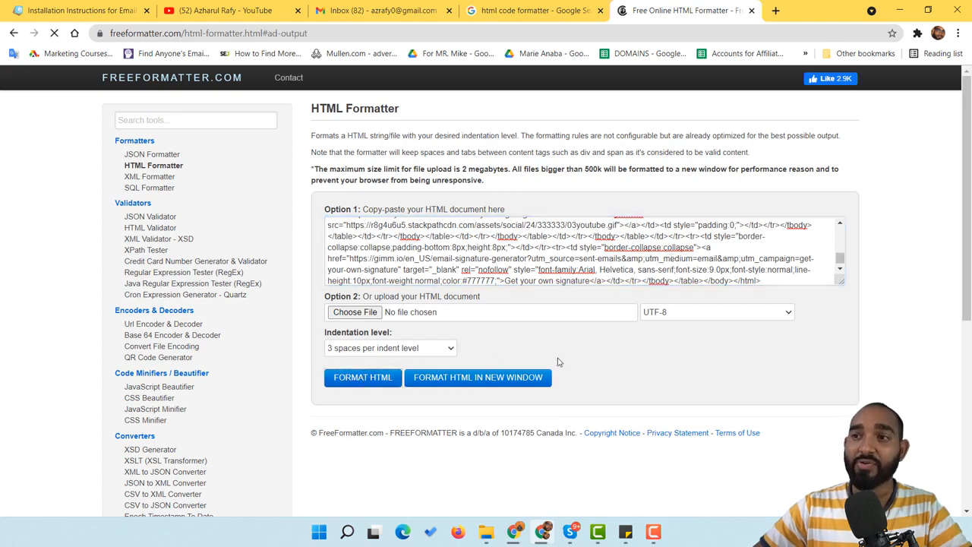
{"action": "scroll", "coordinate": [585, 347], "scroll_direction": "down", "scroll_amount": 5}
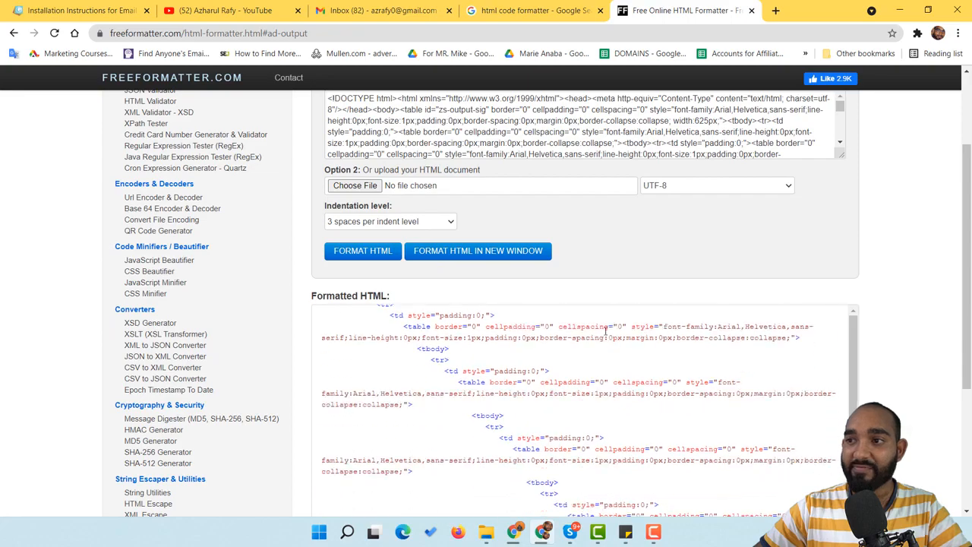
{"action": "scroll", "coordinate": [603, 349], "scroll_direction": "down", "scroll_amount": 10}
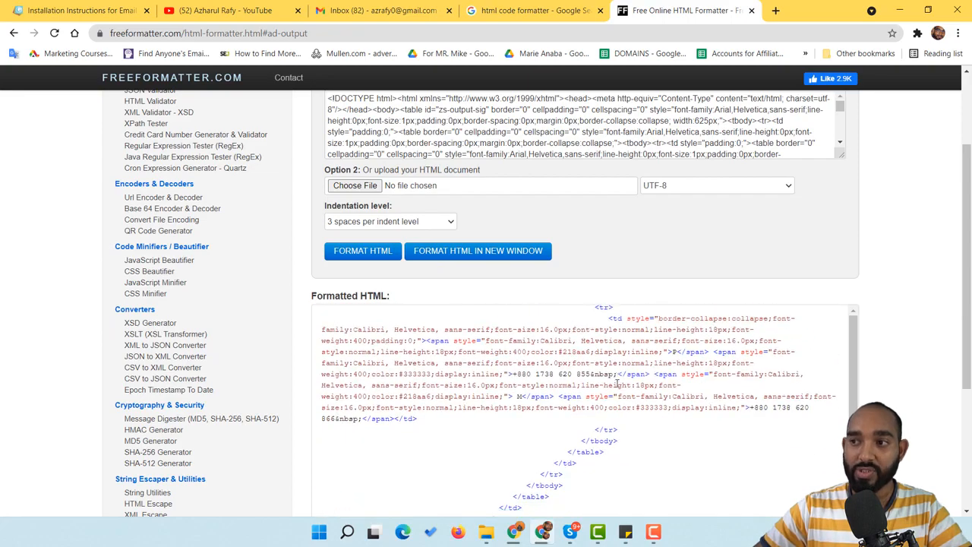
{"action": "scroll", "coordinate": [601, 383], "scroll_direction": "up", "scroll_amount": 12}
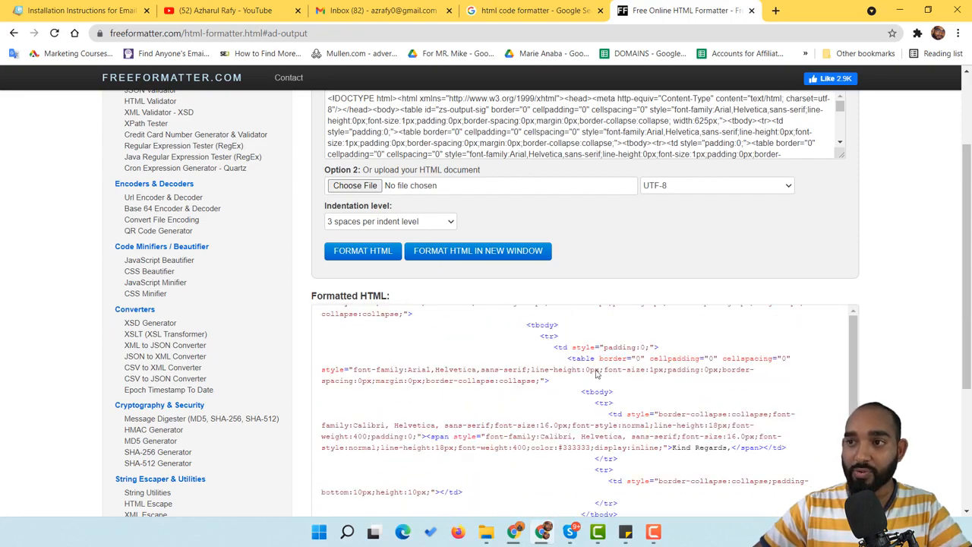
{"action": "scroll", "coordinate": [440, 251], "scroll_direction": "down", "scroll_amount": 6}
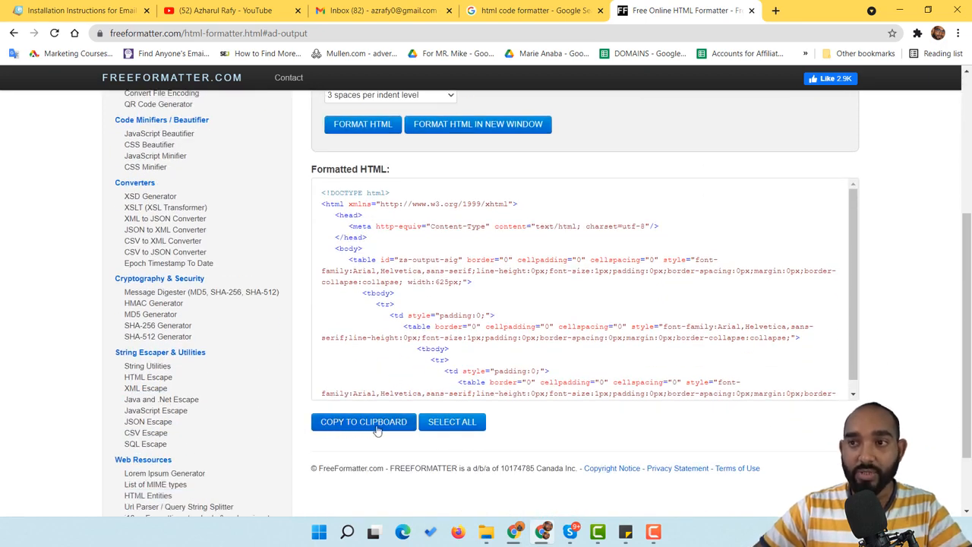
{"action": "left_click", "coordinate": [362, 423]}
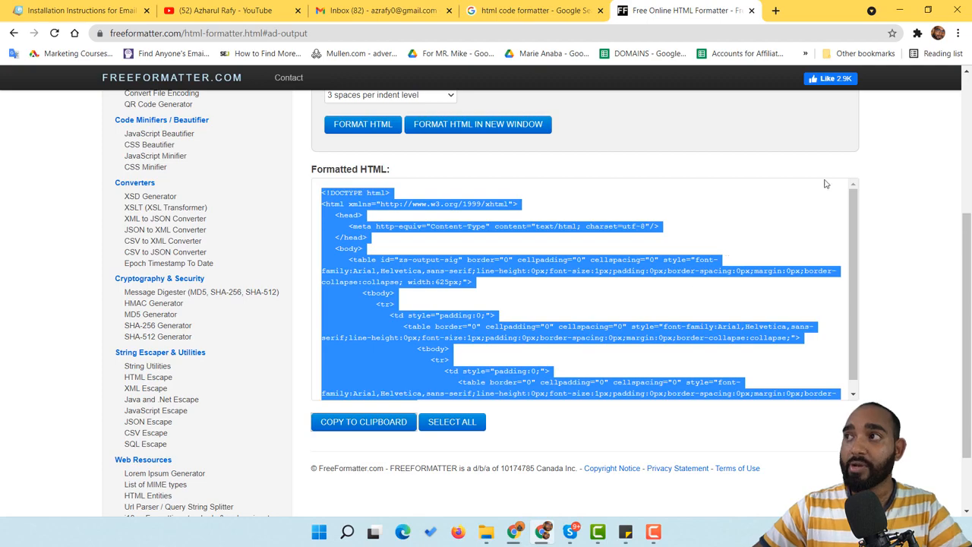
{"action": "left_click", "coordinate": [892, 7]}
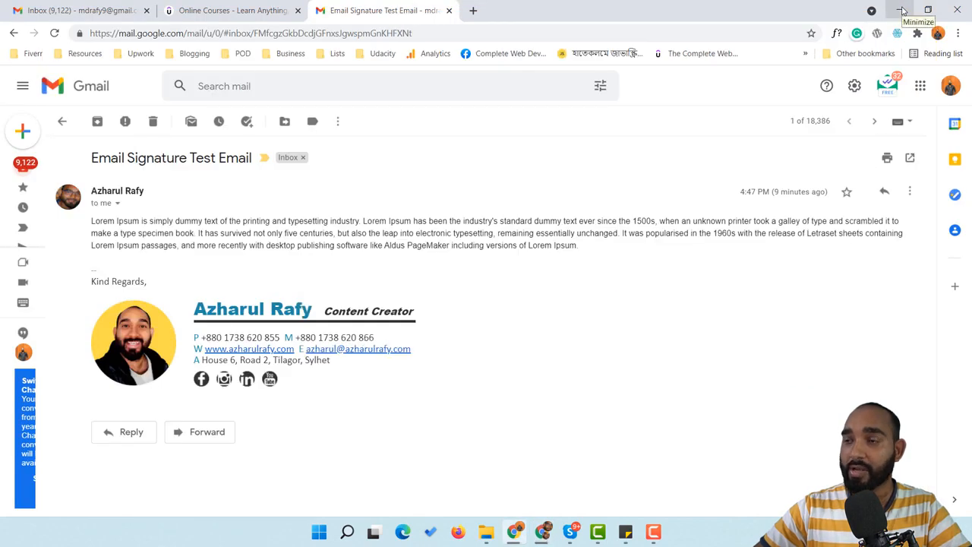
Create a desktop text document named 'Email Signature by' plus the author's name and open it in Notepad
{"action": "left_click", "coordinate": [901, 9]}
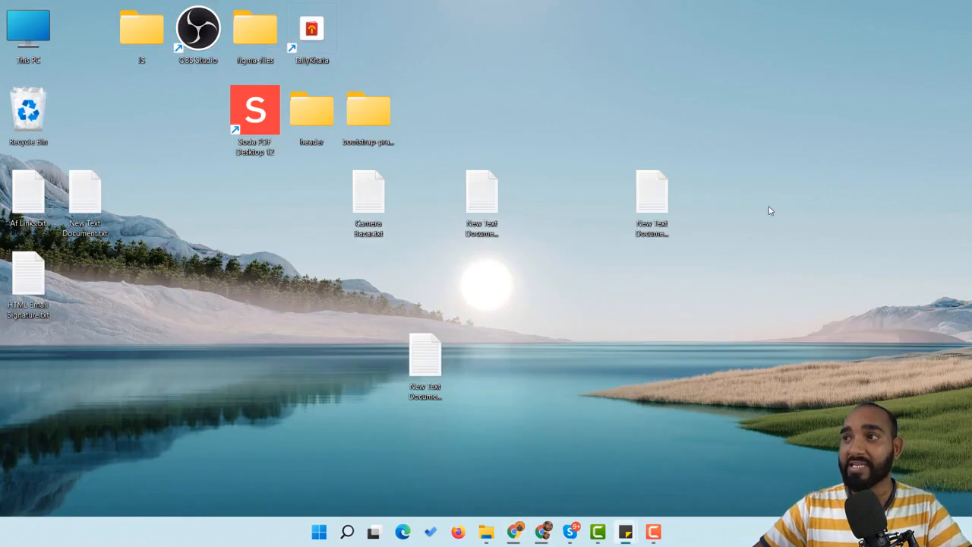
{"action": "right_click", "coordinate": [769, 211]}
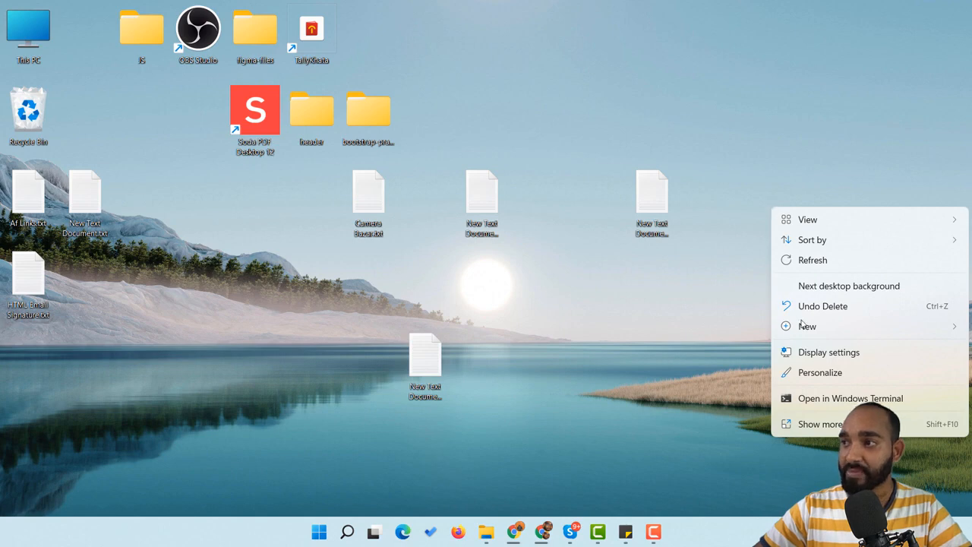
{"action": "mouse_move", "coordinate": [801, 323]}
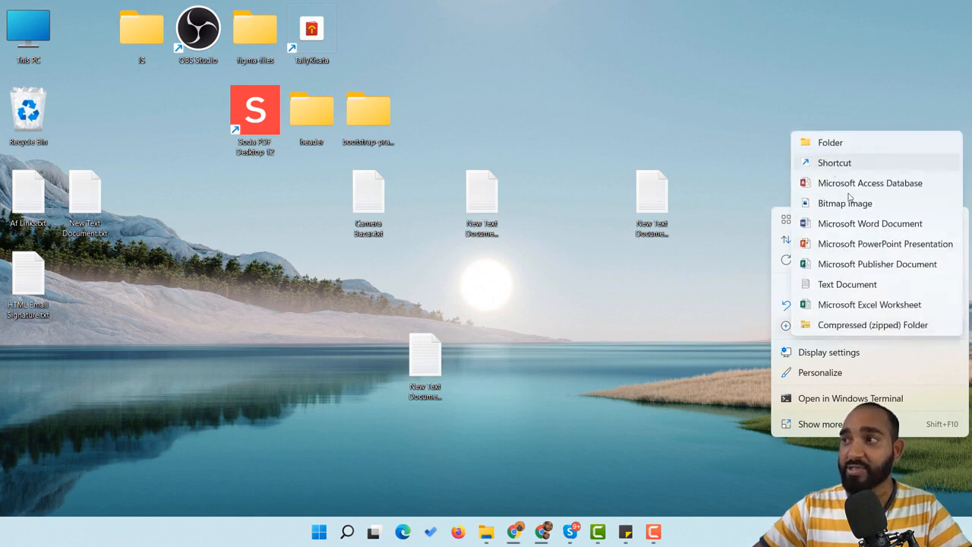
{"action": "left_click", "coordinate": [847, 284]}
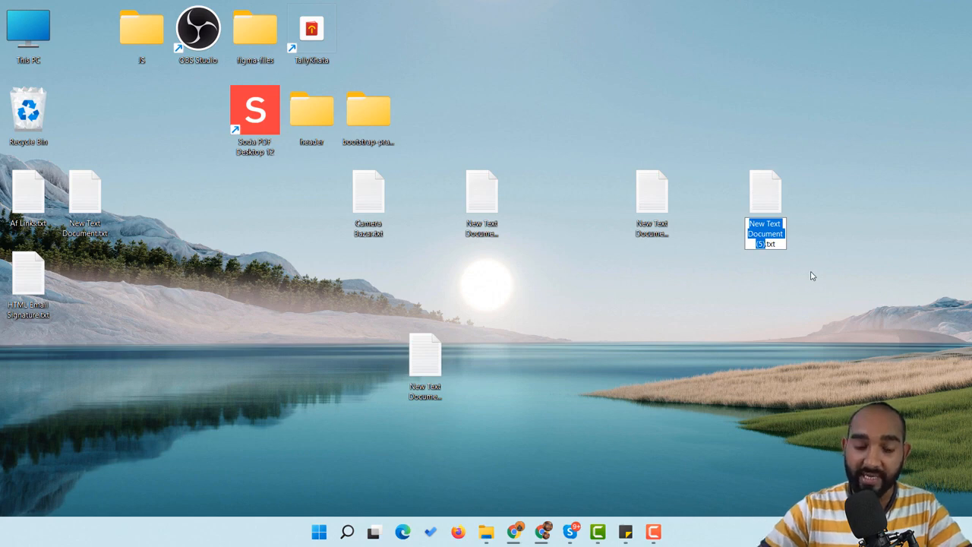
{"action": "type", "text": "Email"}
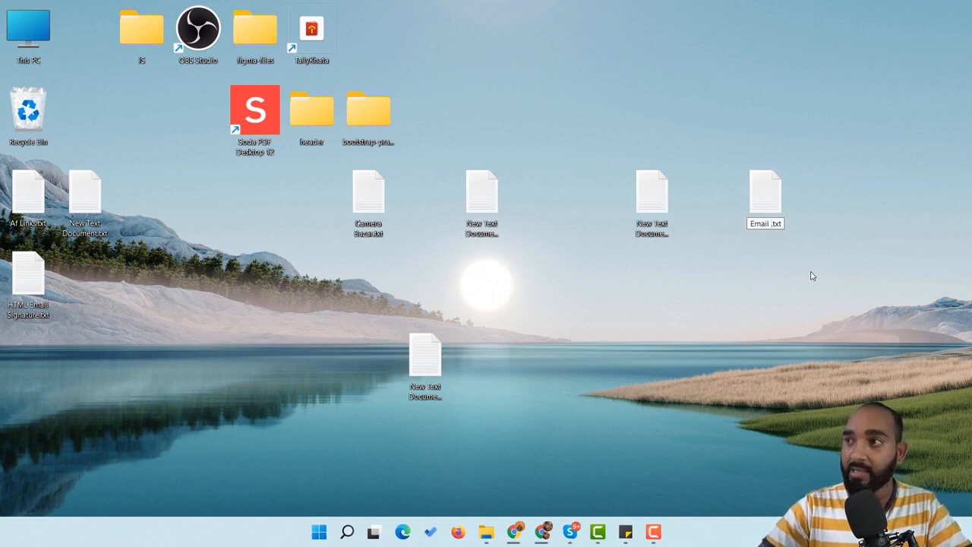
{"action": "type", "text": " Signature b"}
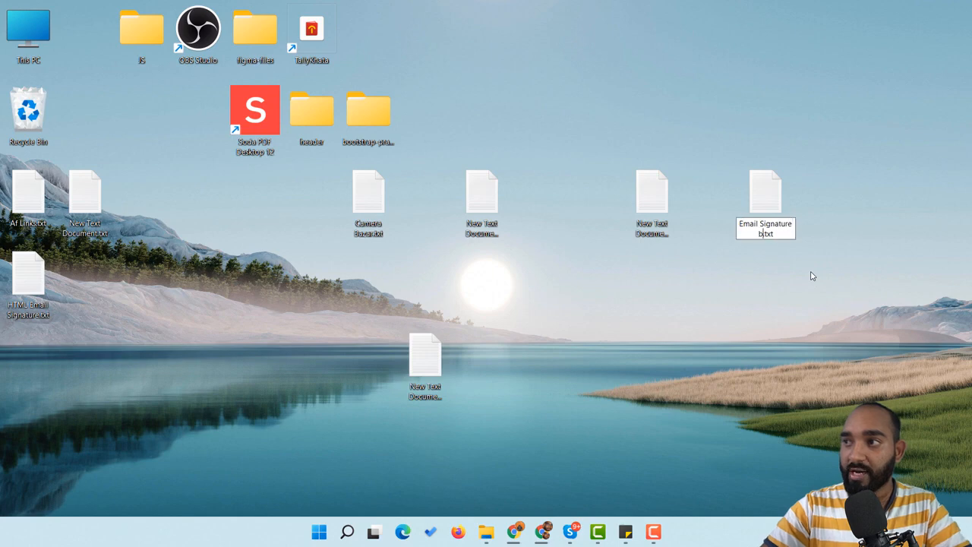
{"action": "type", "text": "y Azharul Rafy"}
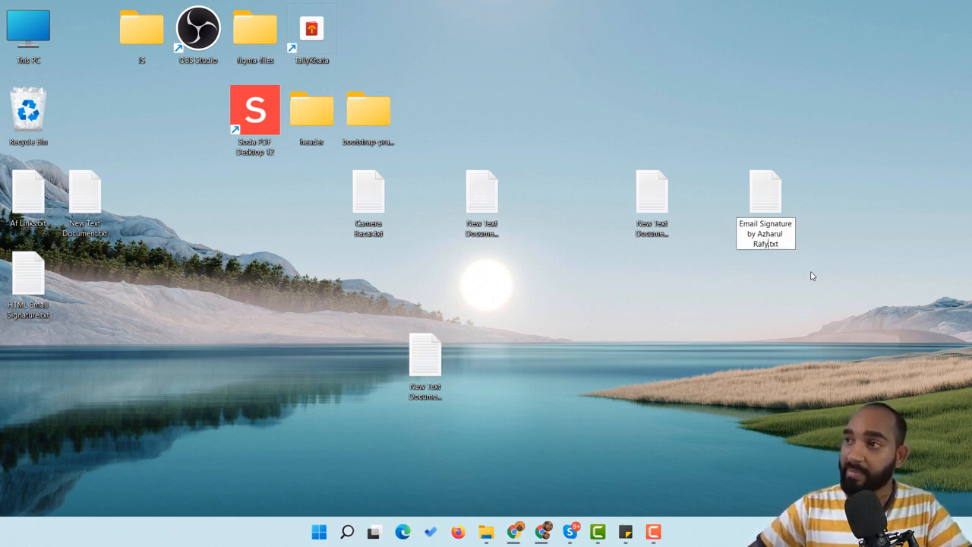
{"action": "key", "text": "Return"}
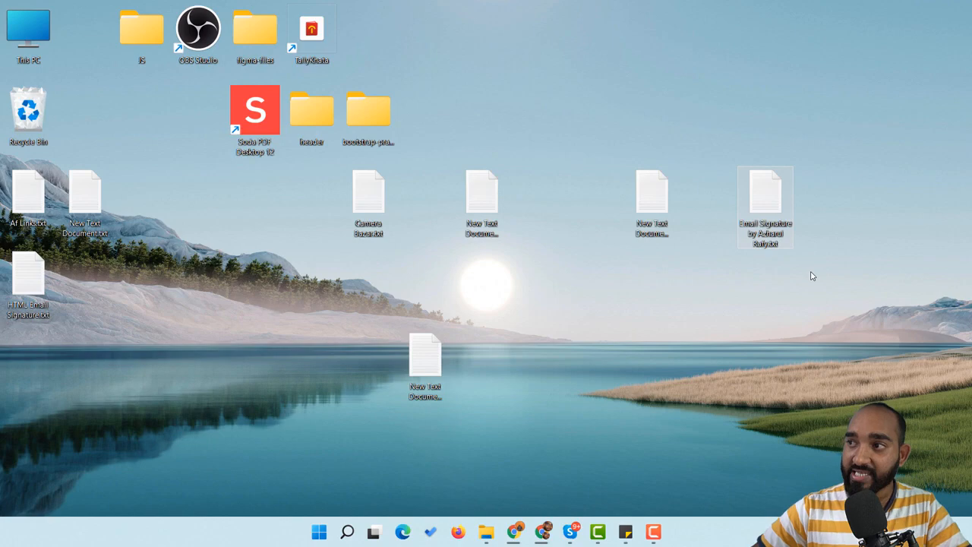
{"action": "double_click", "coordinate": [765, 195]}
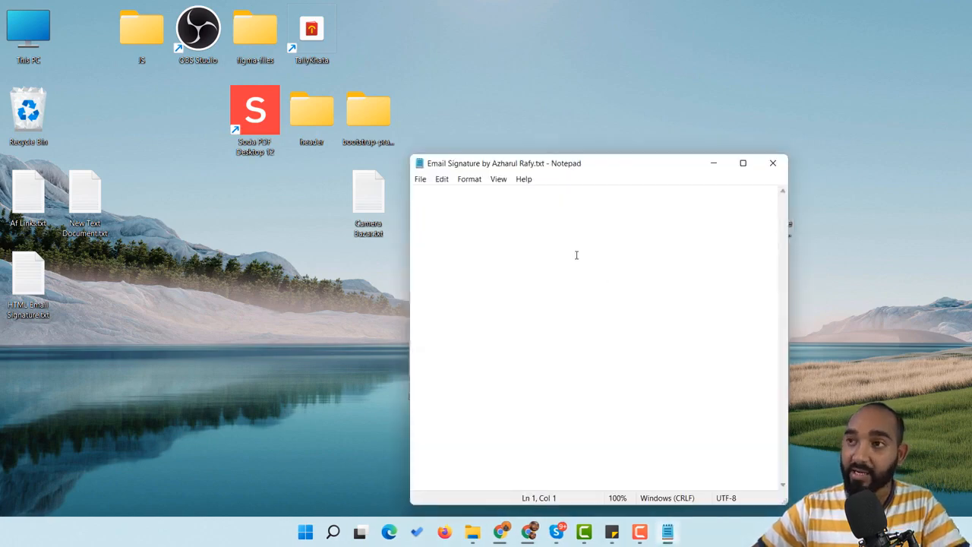
Paste the formatted signature HTML into the Notepad file
{"action": "key", "text": "ctrl+v"}
{"action": "scroll", "coordinate": [582, 273], "scroll_direction": "up", "scroll_amount": 15}
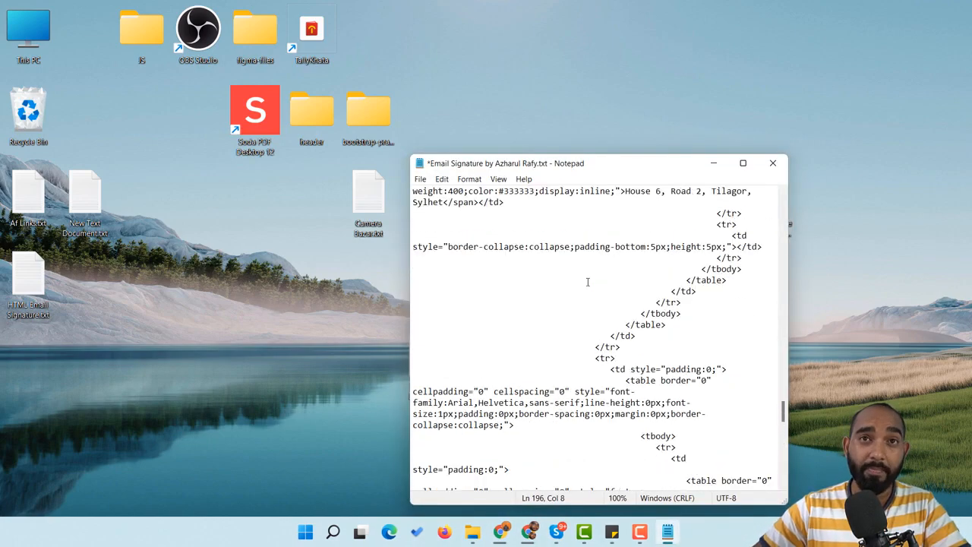
{"action": "scroll", "coordinate": [588, 282], "scroll_direction": "up", "scroll_amount": 4}
{"action": "left_click", "coordinate": [529, 532]}
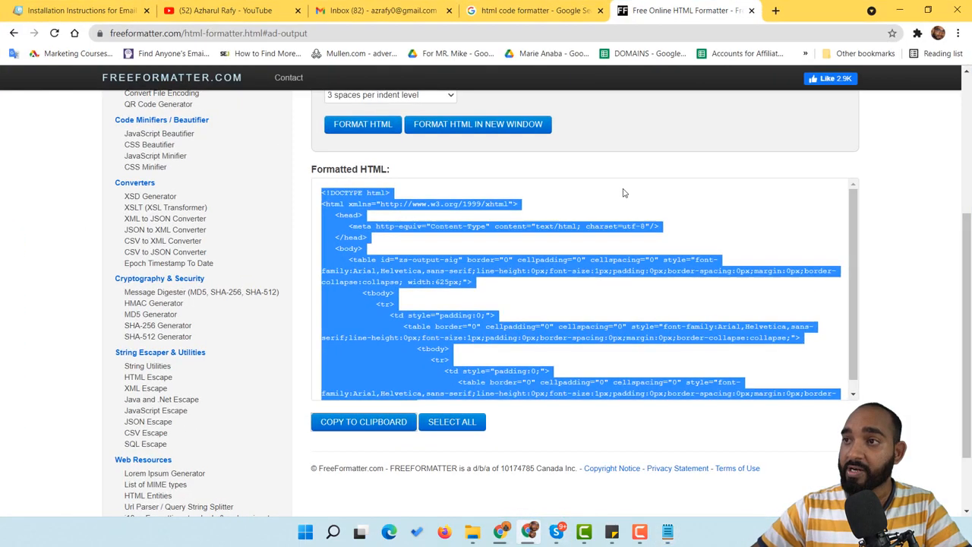
{"action": "left_click", "coordinate": [667, 532]}
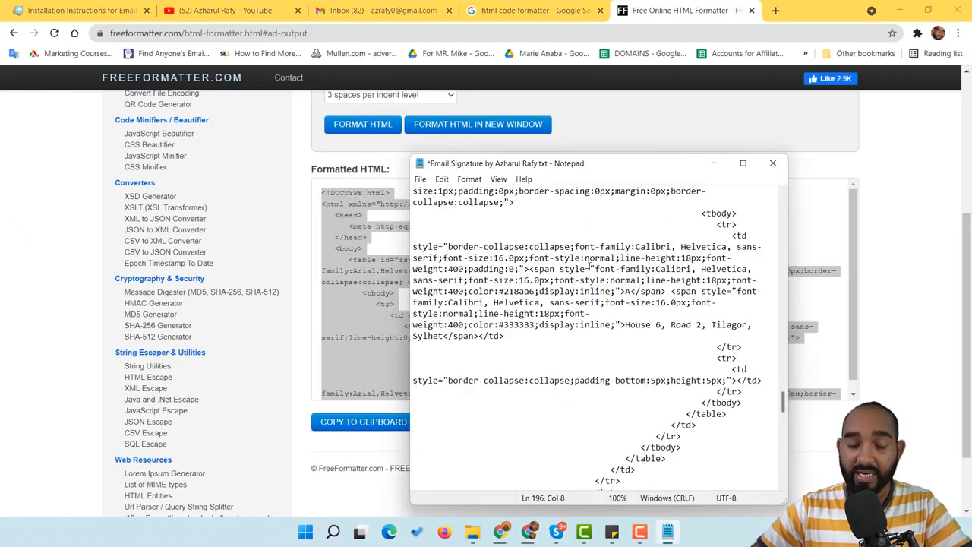
Save the file with a .html extension instead of .txt, close Notepad and open it in Chrome
{"action": "key", "text": "ctrl+s"}
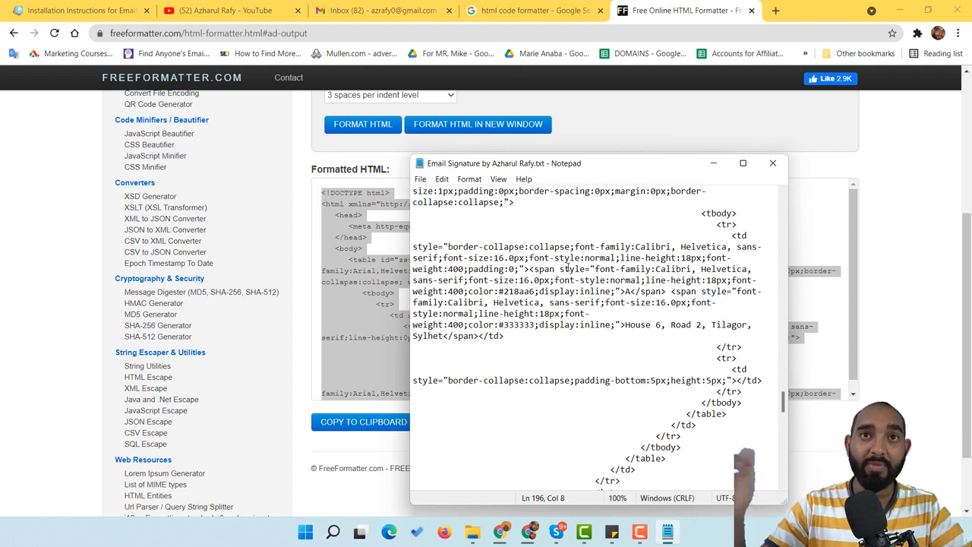
{"action": "left_click", "coordinate": [420, 180]}
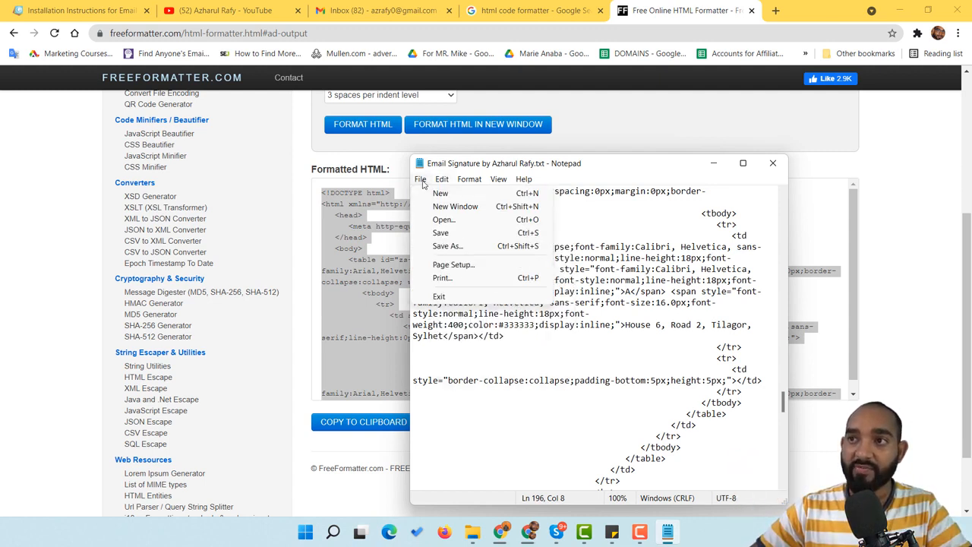
{"action": "left_click", "coordinate": [447, 248]}
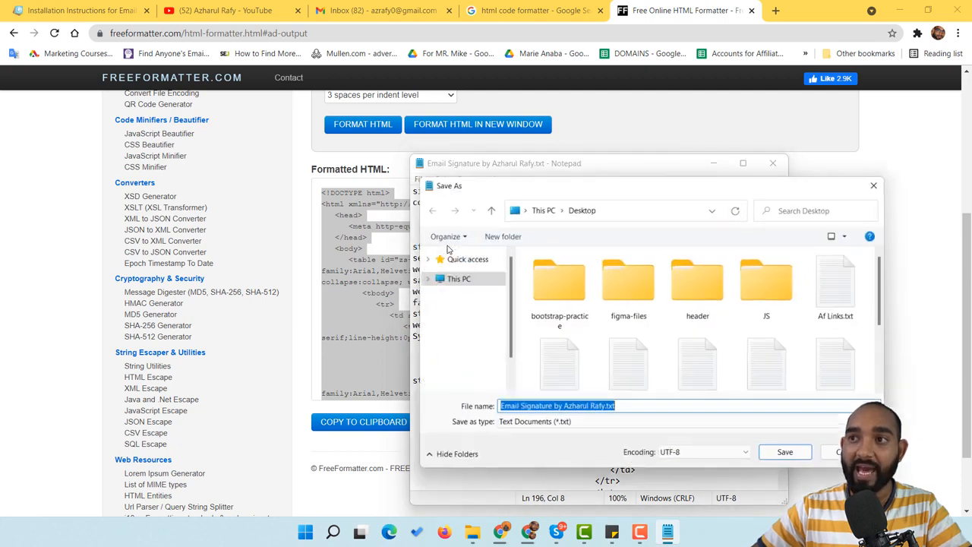
{"action": "left_click_drag", "start_coordinate": [606, 414], "coordinate": [664, 413]}
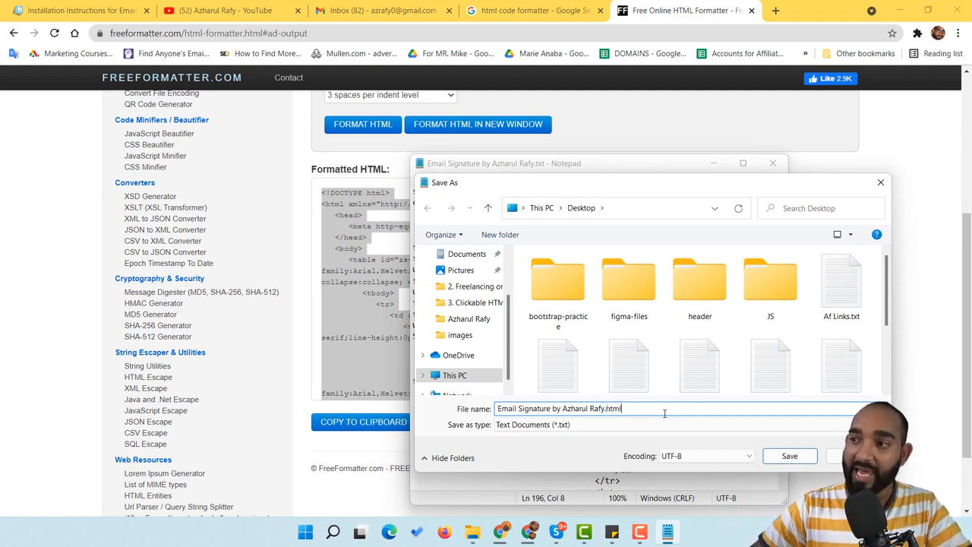
{"action": "key", "text": "Return"}
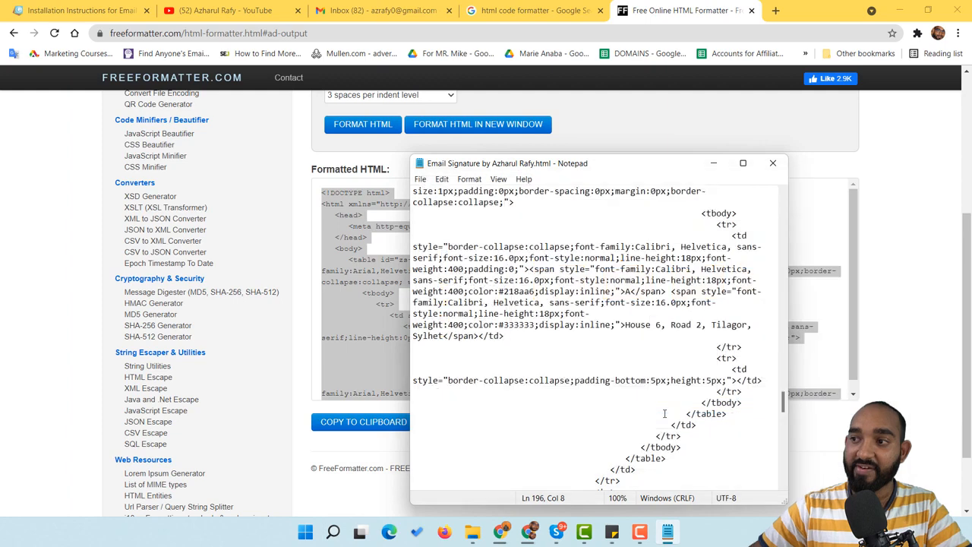
{"action": "left_click", "coordinate": [773, 162]}
{"action": "left_click", "coordinate": [899, 10]}
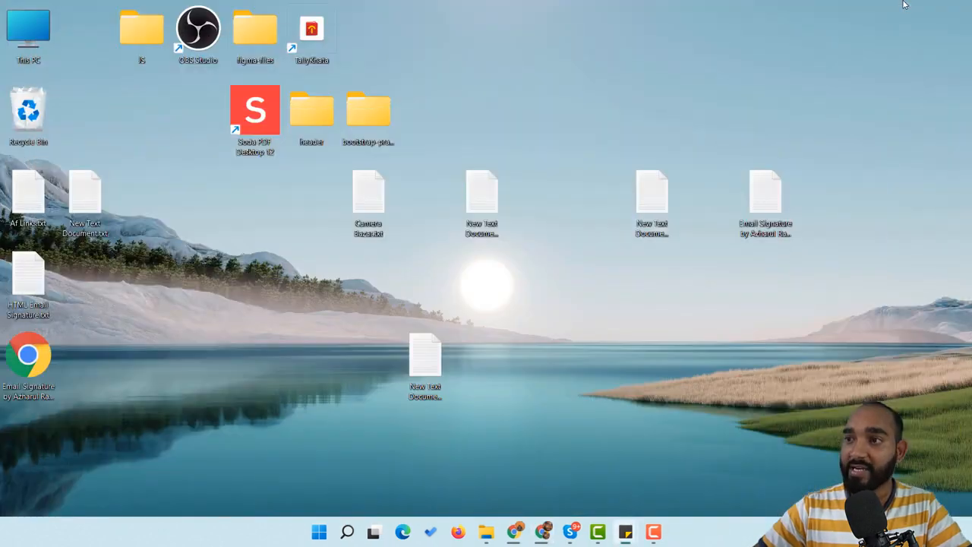
{"action": "mouse_move", "coordinate": [30, 357]}
{"action": "left_mouse_down"}
{"action": "mouse_move", "coordinate": [593, 357]}
{"action": "mouse_move", "coordinate": [658, 376]}
{"action": "left_mouse_up"}
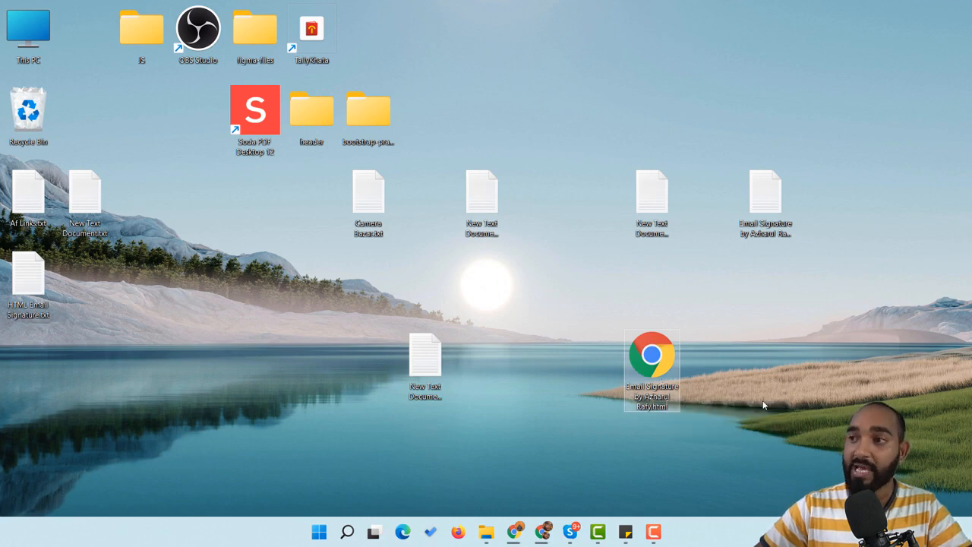
{"action": "double_click", "coordinate": [656, 361]}
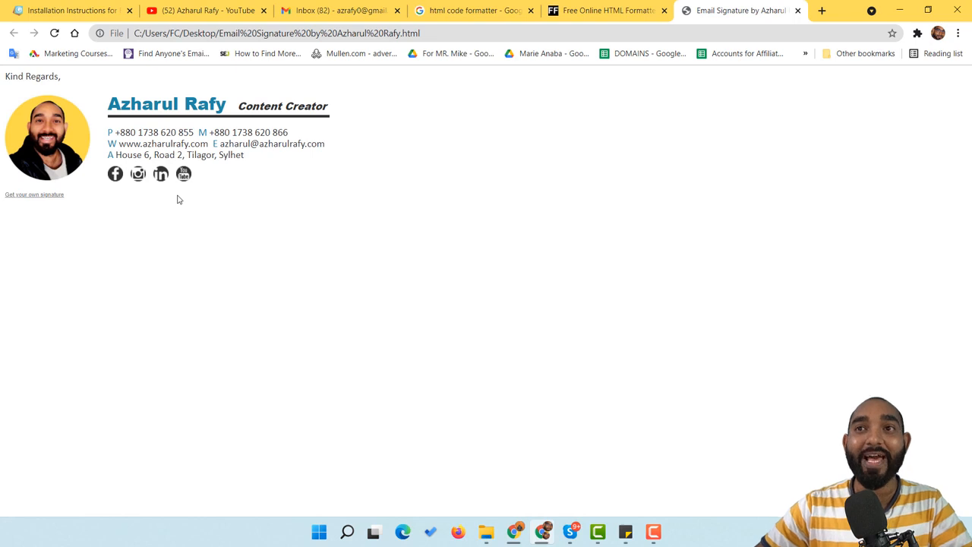
Select and deselect the signature text in the preview, then minimize Chrome
{"action": "mouse_move", "coordinate": [49, 75]}
{"action": "left_mouse_down"}
{"action": "mouse_move", "coordinate": [38, 67]}
{"action": "mouse_move", "coordinate": [65, 107]}
{"action": "mouse_move", "coordinate": [241, 206]}
{"action": "mouse_move", "coordinate": [253, 223]}
{"action": "left_mouse_up"}
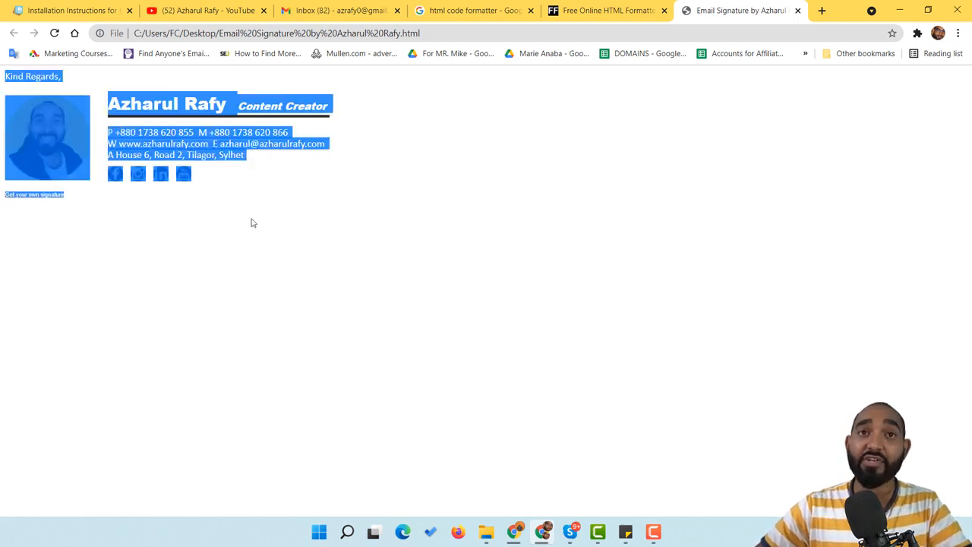
{"action": "left_click", "coordinate": [311, 255]}
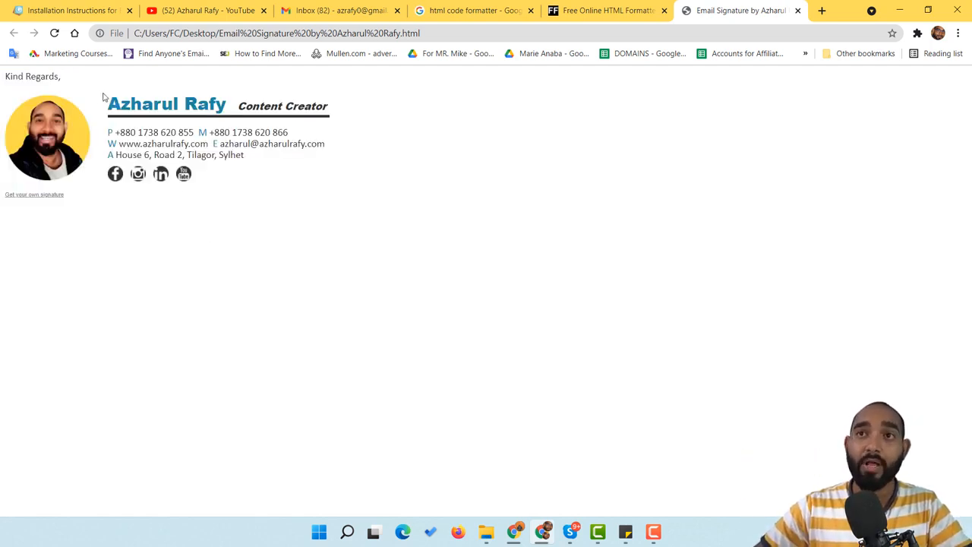
{"action": "left_click", "coordinate": [898, 10]}
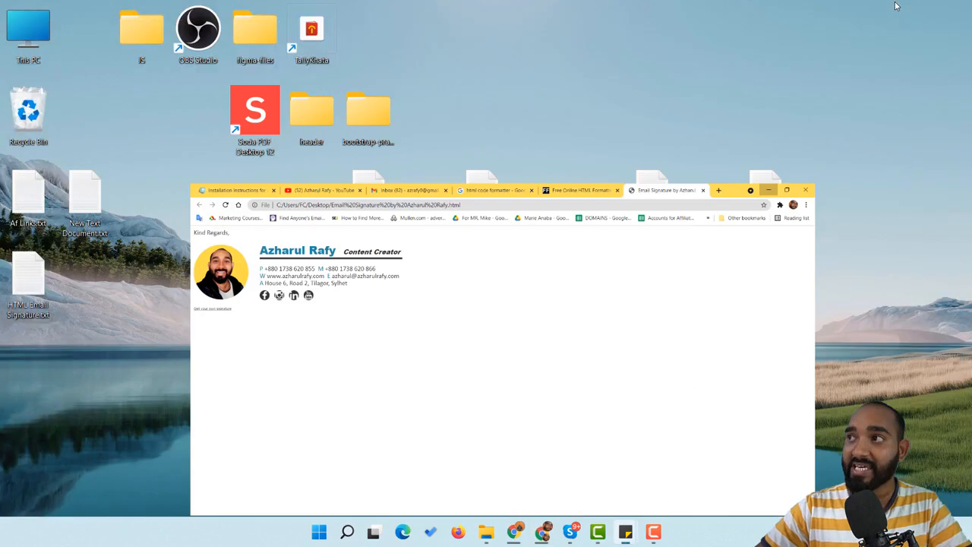
Open the desktop's Email Signature .html file with Sublime Text from its context menu
{"action": "left_click", "coordinate": [658, 359]}
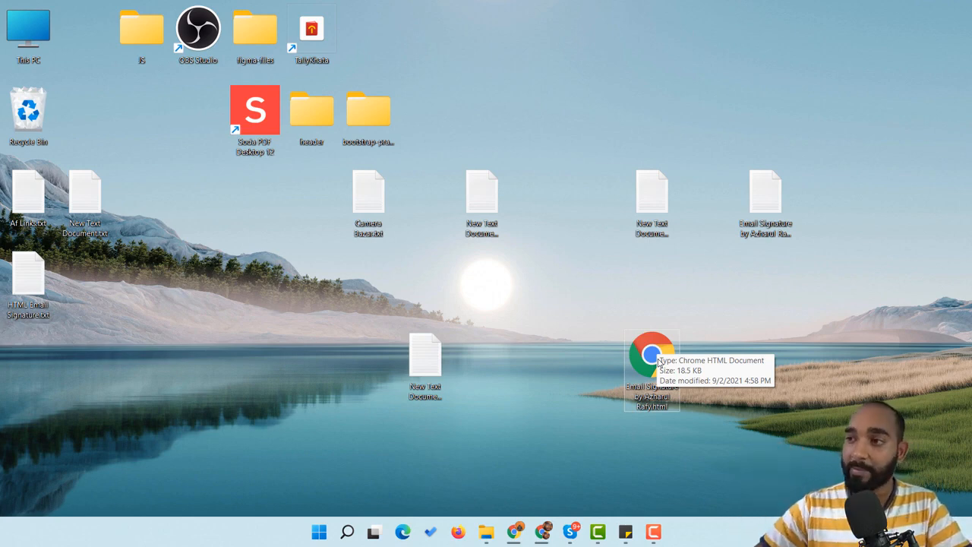
{"action": "right_click", "coordinate": [658, 360]}
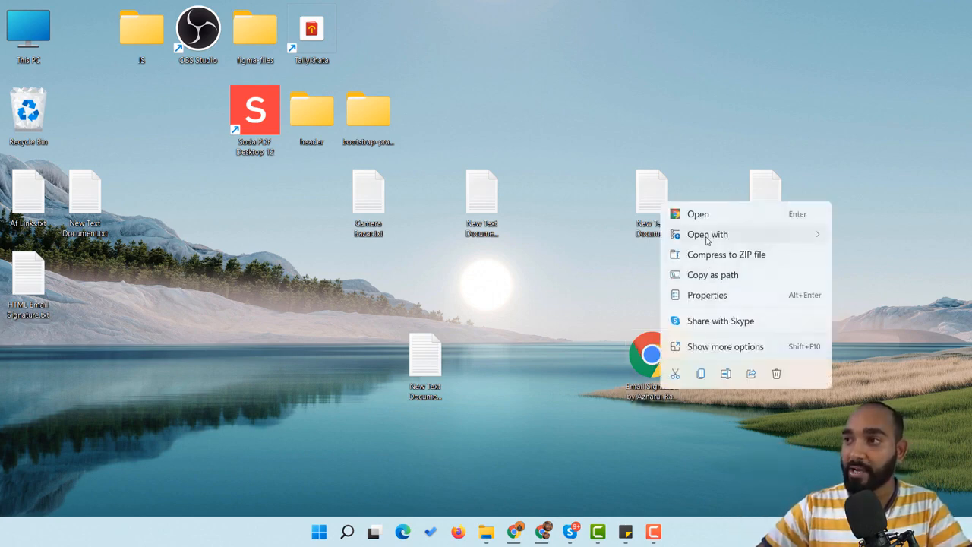
{"action": "mouse_move", "coordinate": [710, 237]}
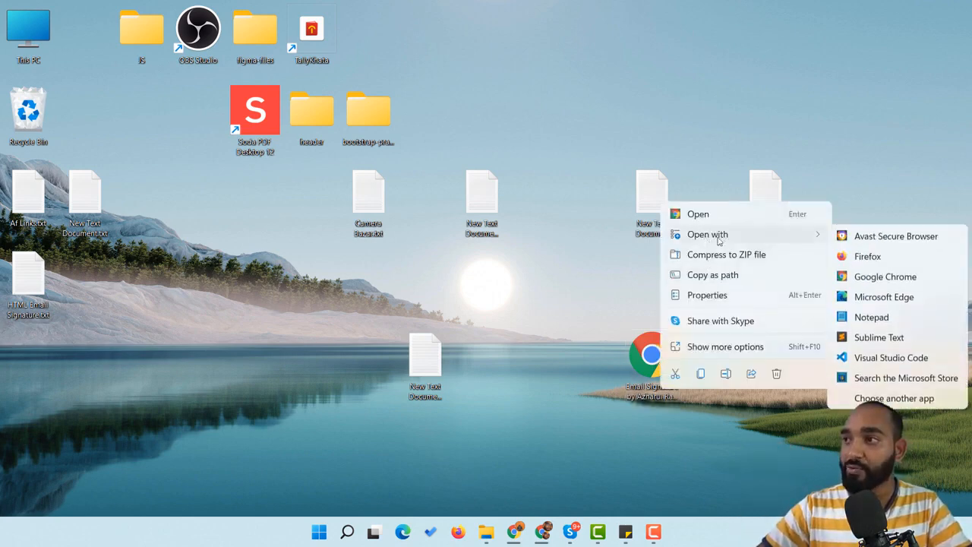
{"action": "left_click", "coordinate": [904, 339]}
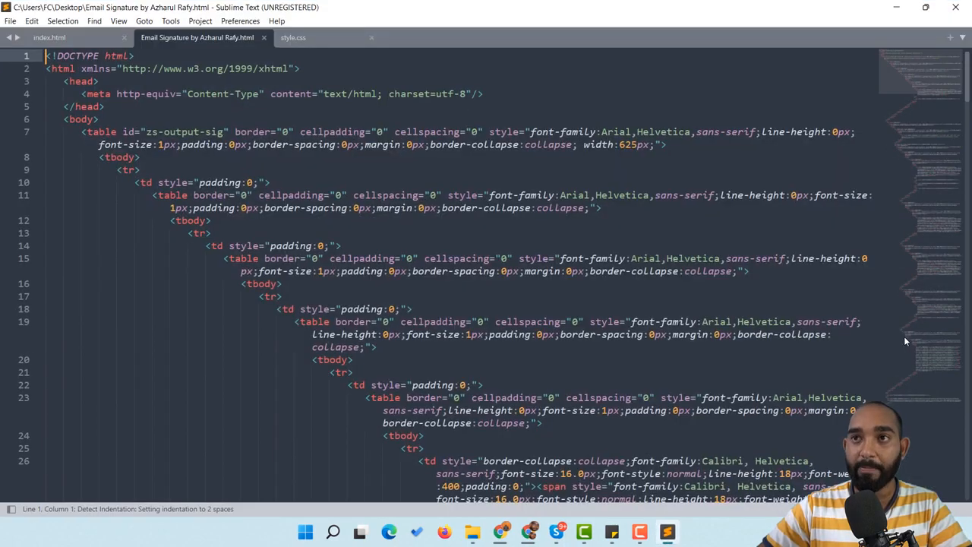
Snap the Chrome signature preview to the right half and Sublime's HTML code to the left
{"action": "scroll", "coordinate": [412, 213], "scroll_direction": "down", "scroll_amount": 5}
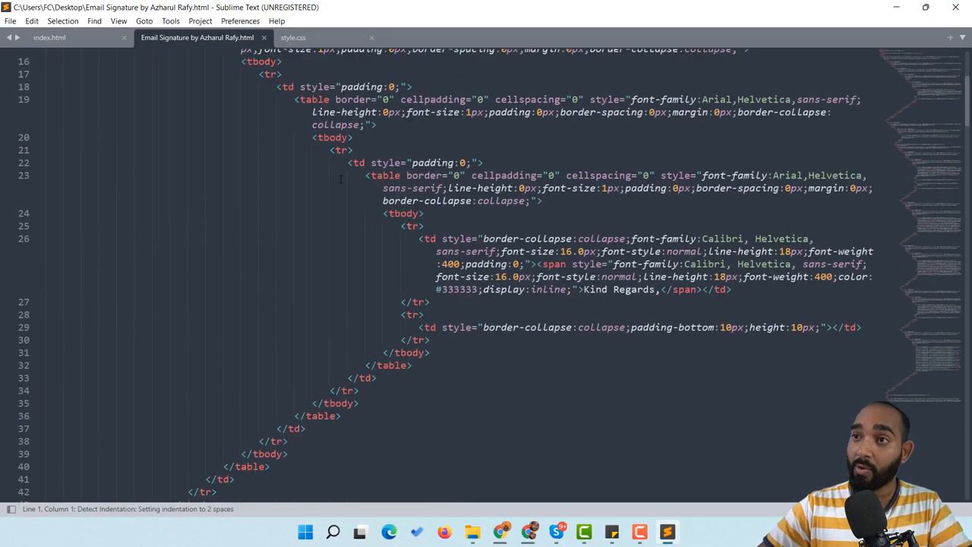
{"action": "scroll", "coordinate": [412, 214], "scroll_direction": "up", "scroll_amount": 5}
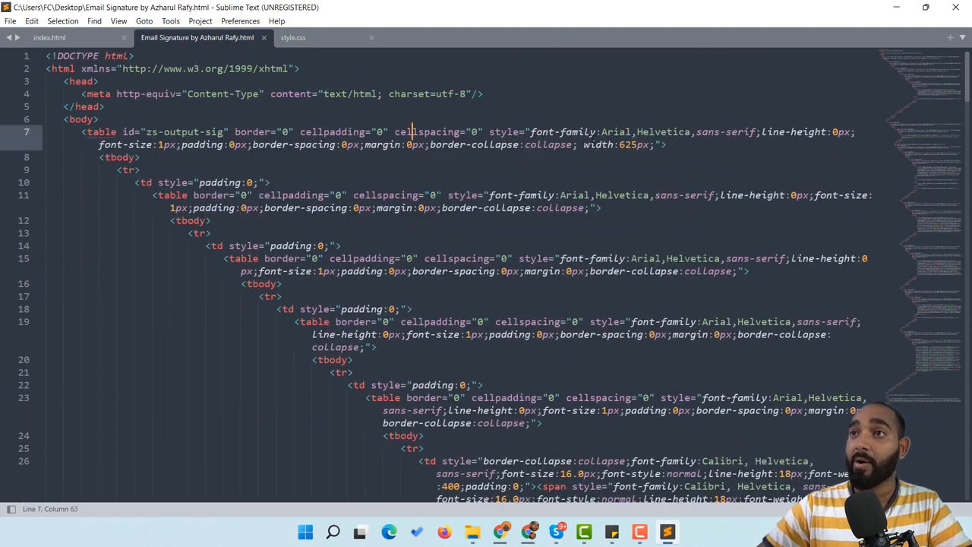
{"action": "left_click", "coordinate": [896, 7]}
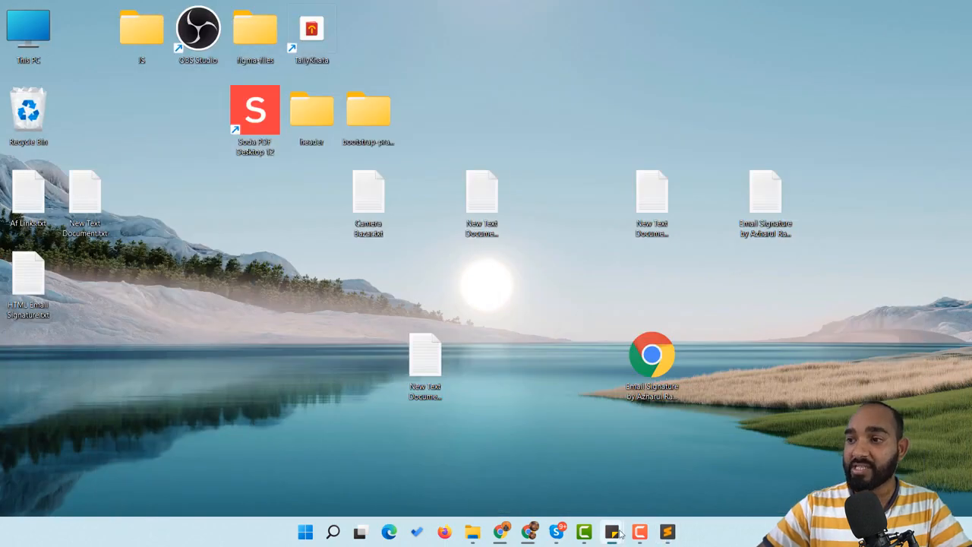
{"action": "left_click", "coordinate": [528, 532]}
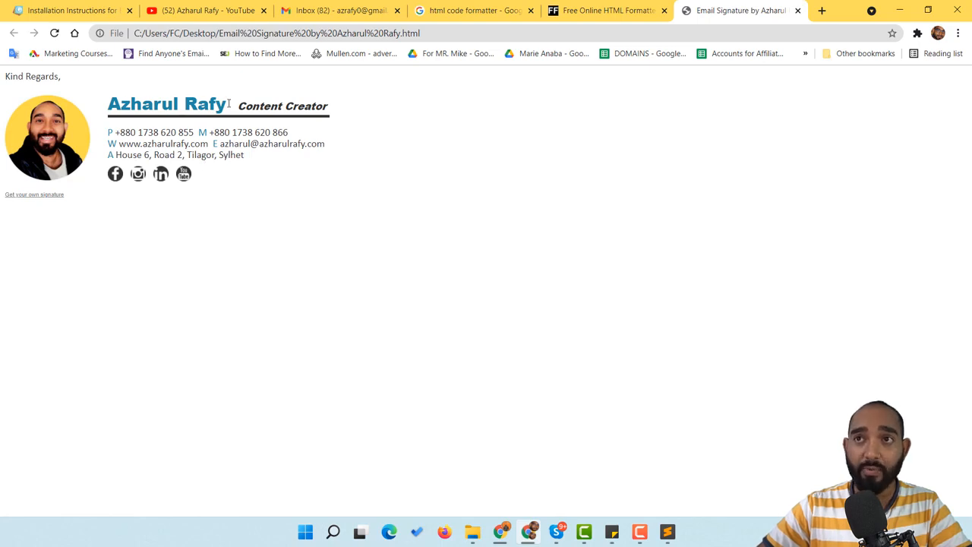
{"action": "left_click", "coordinate": [667, 531]}
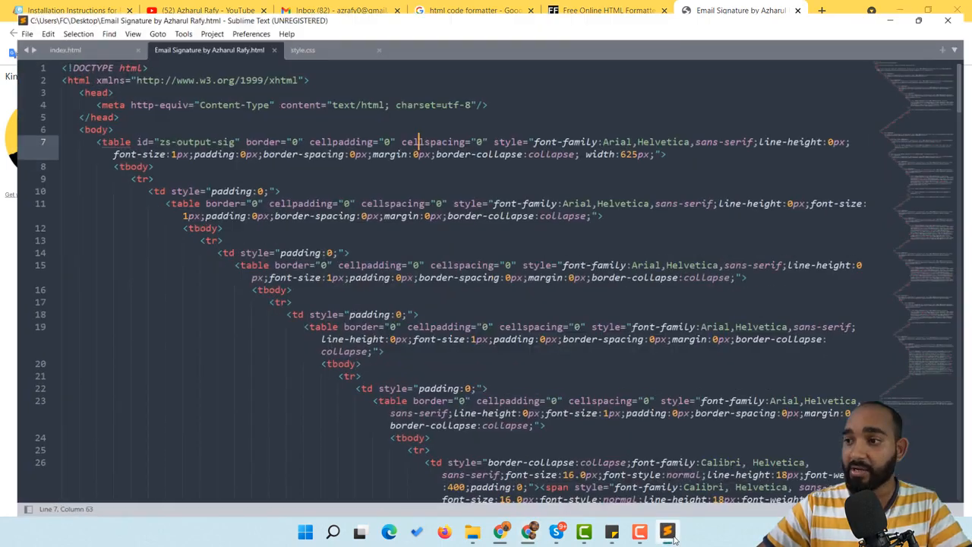
{"action": "left_click", "coordinate": [925, 6]}
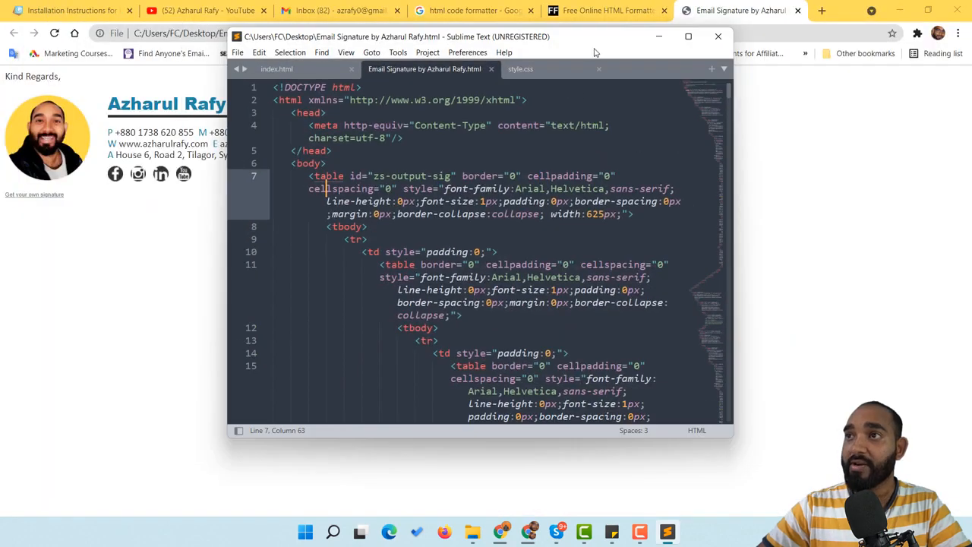
{"action": "left_click_drag", "start_coordinate": [623, 40], "coordinate": [971, 97]}
{"action": "left_click", "coordinate": [929, 12]}
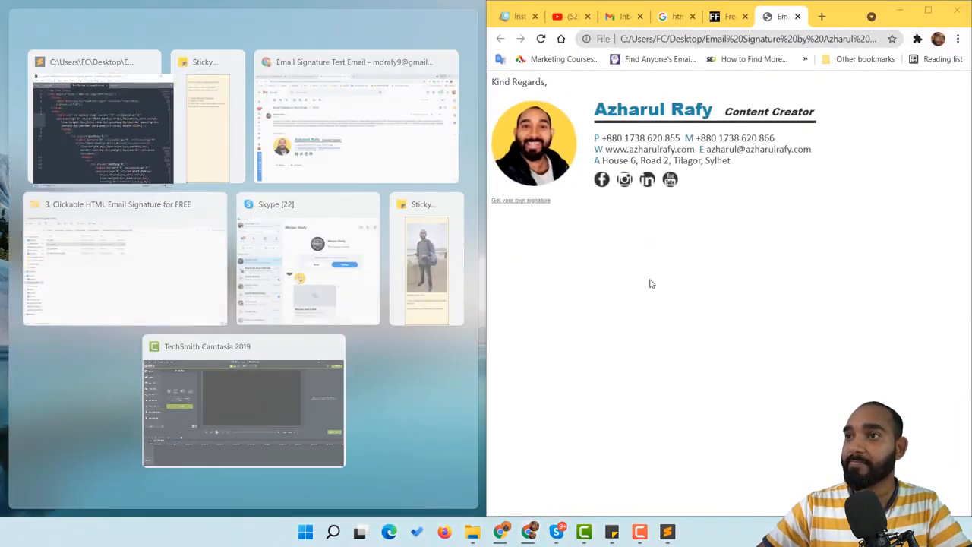
{"action": "left_click", "coordinate": [100, 156]}
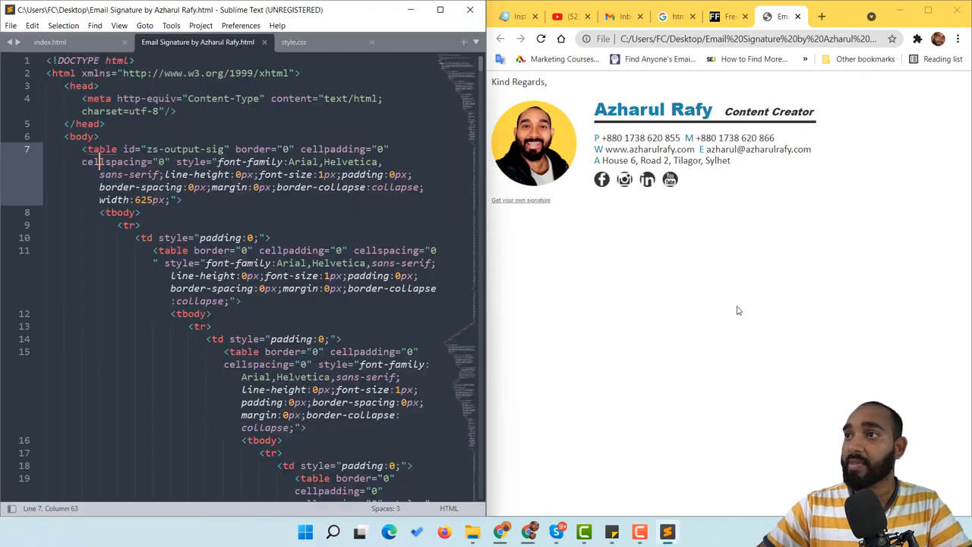
{"action": "left_click", "coordinate": [218, 149]}
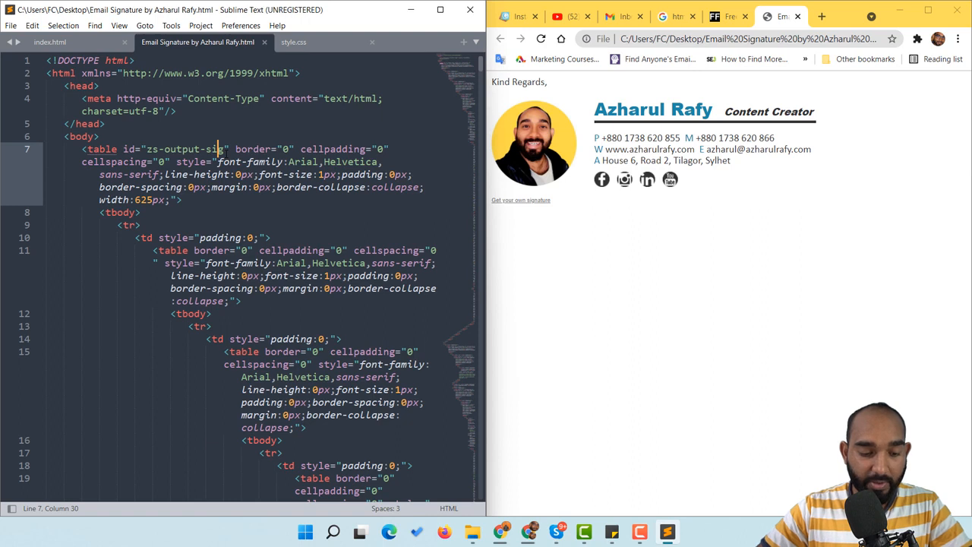
Search the HTML for the person's name copied from the preview heading, landing on line 74
{"action": "key", "text": "ctrl+f"}
{"action": "type", "text": "azharul"}
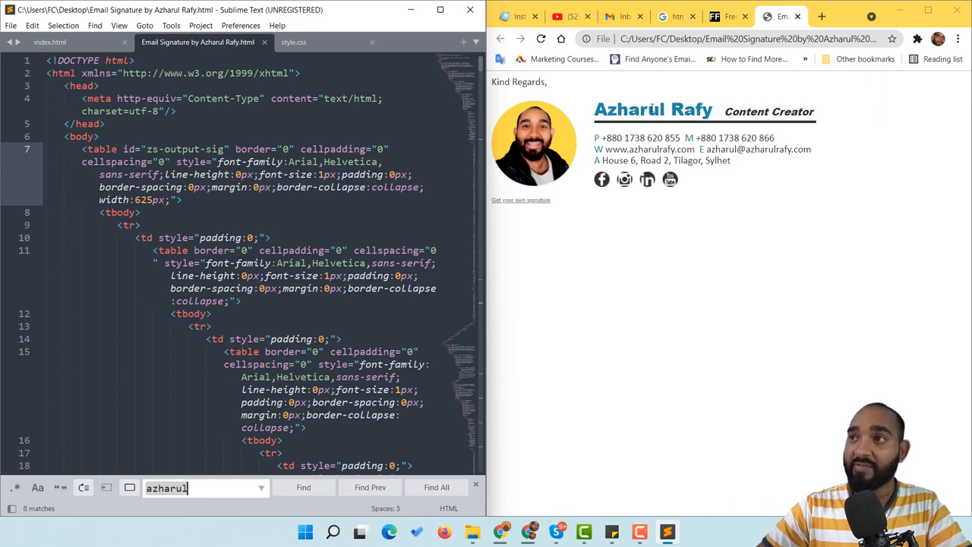
{"action": "triple_click", "coordinate": [633, 106]}
{"action": "right_click", "coordinate": [674, 106]}
{"action": "left_click", "coordinate": [687, 116]}
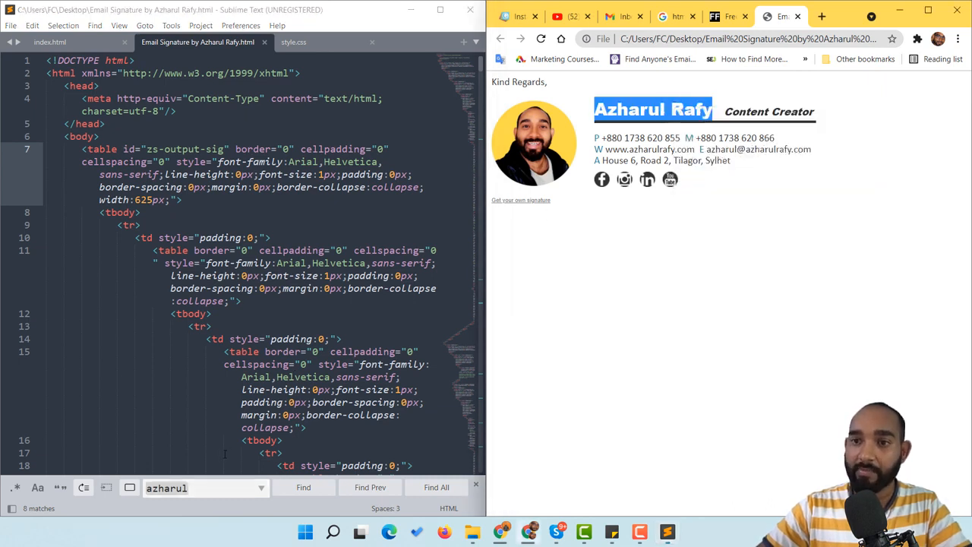
{"action": "left_click", "coordinate": [205, 487]}
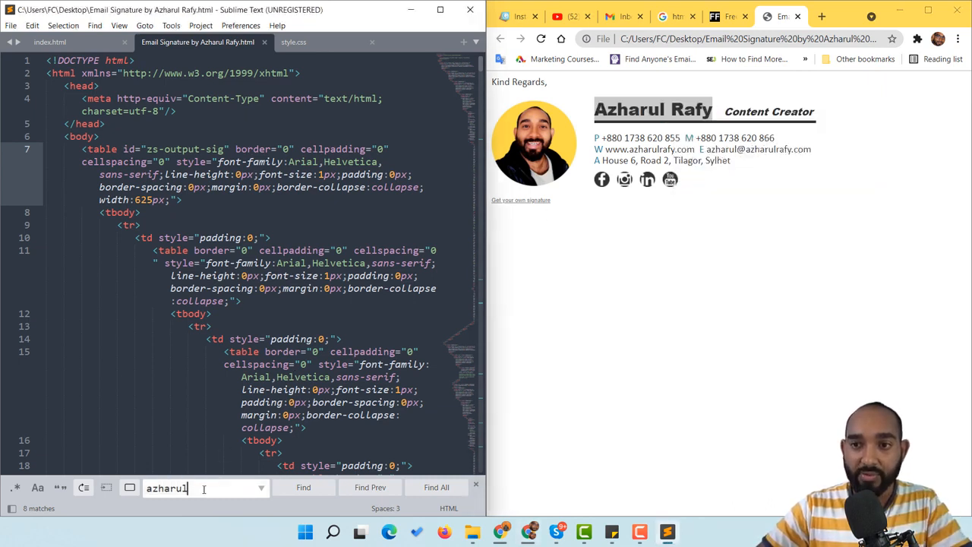
{"action": "key", "text": "ctrl+a"}
{"action": "key", "text": "ctrl+v"}
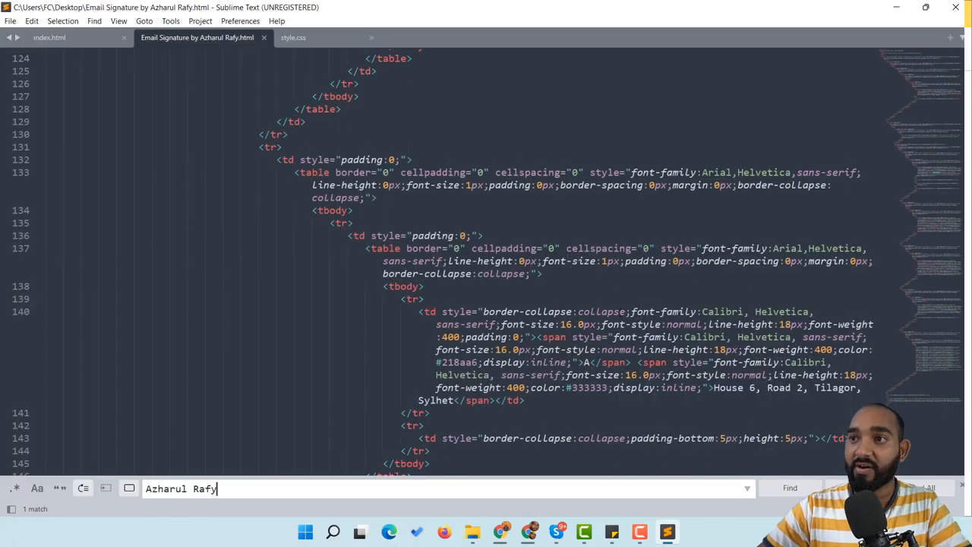
{"action": "left_click", "coordinate": [441, 9]}
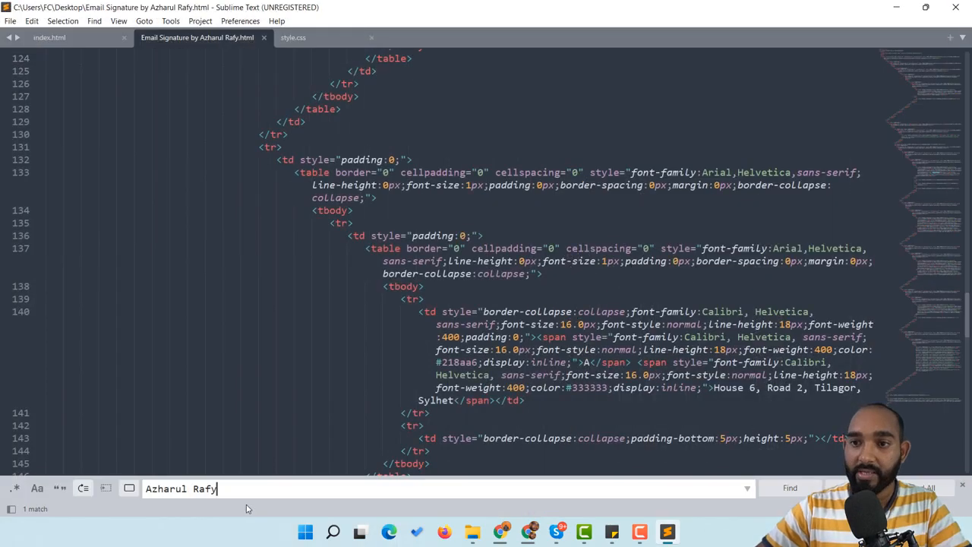
{"action": "key", "text": "Return"}
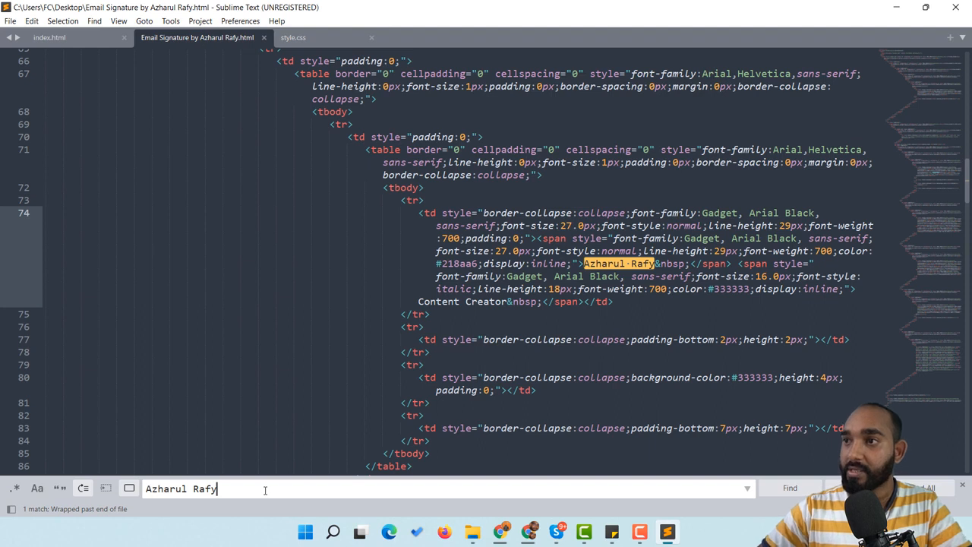
Replace the name on line 74 with 'Your Name', save, and reload the Chrome preview
{"action": "left_click", "coordinate": [654, 264]}
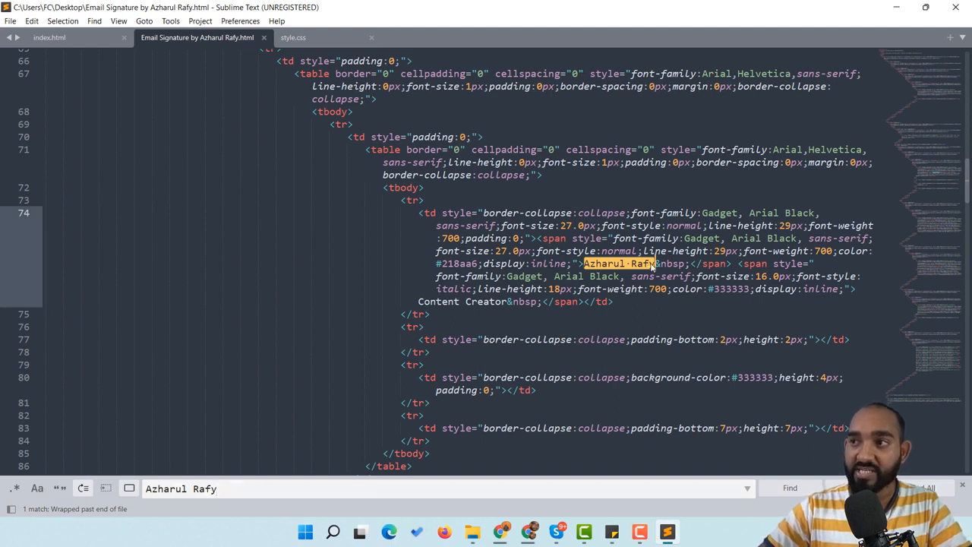
{"action": "left_click", "coordinate": [584, 263], "text": "shift"}
{"action": "key", "text": "BackSpace"}
{"action": "type", "text": "Your Nazme"}
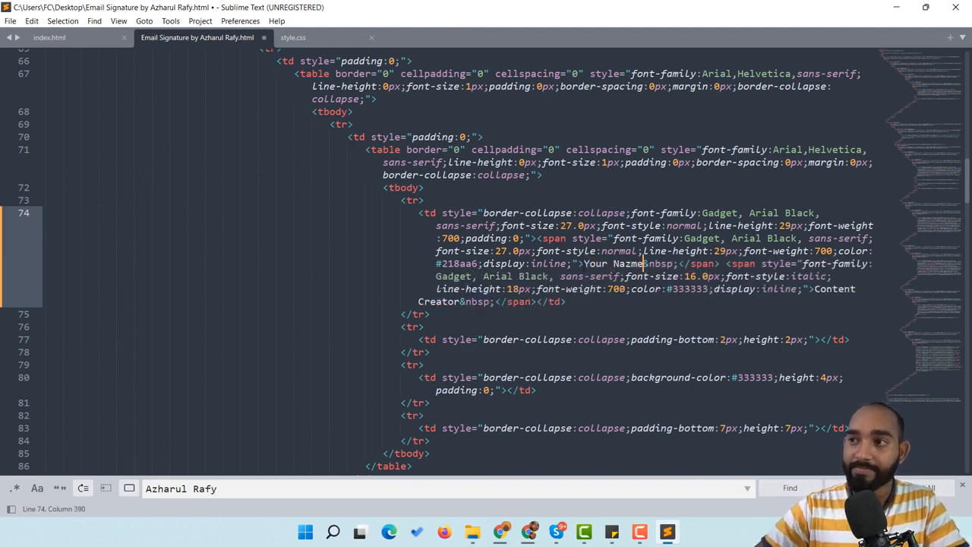
{"action": "key", "text": "BackSpace"}
{"action": "key", "text": "BackSpace"}
{"action": "type", "text": "e"}
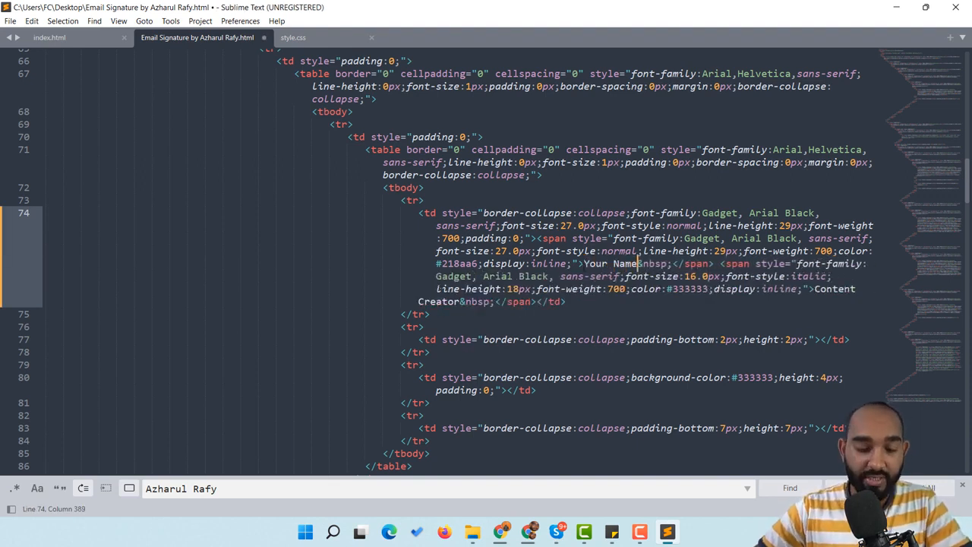
{"action": "key", "text": "ctrl+s"}
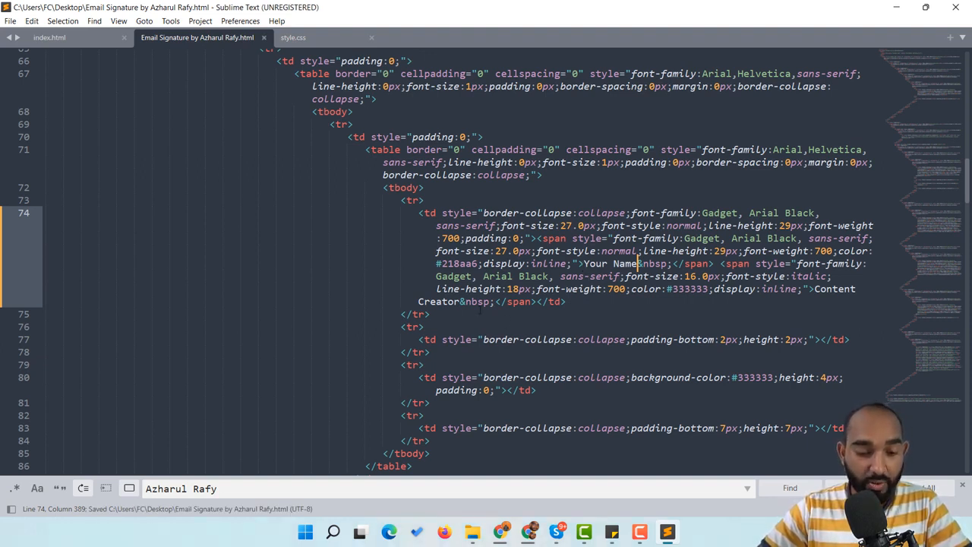
{"action": "key", "text": "ctrl+s"}
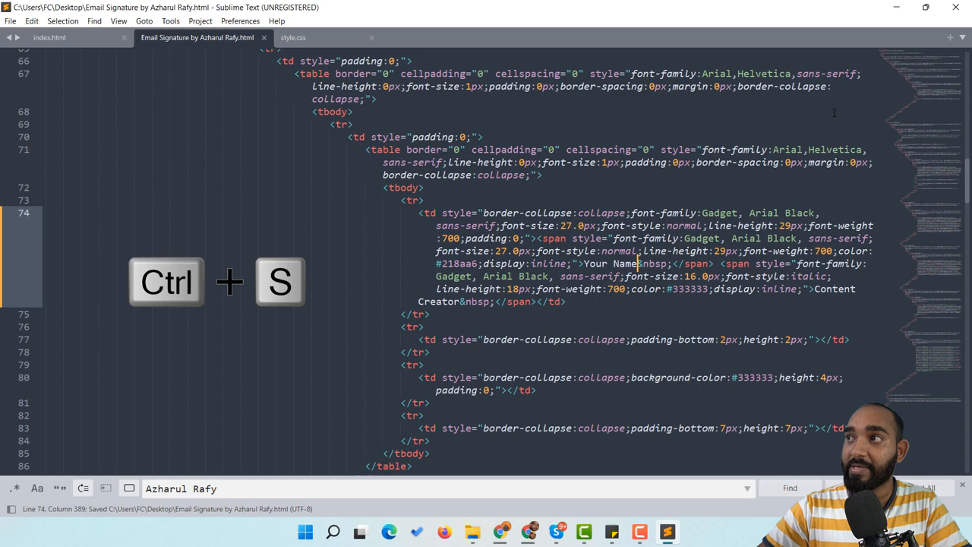
{"action": "left_click", "coordinate": [897, 7]}
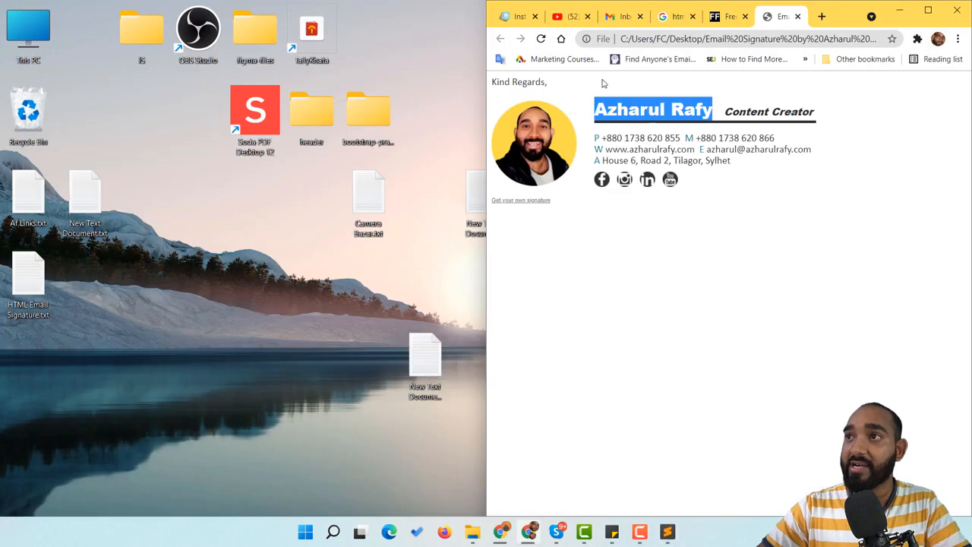
{"action": "left_click", "coordinate": [540, 38]}
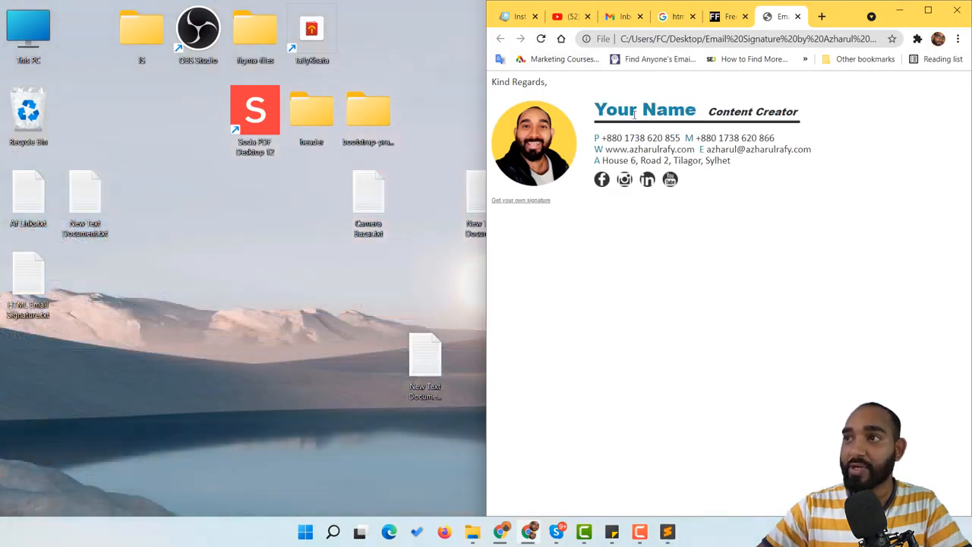
{"action": "left_click", "coordinate": [928, 10]}
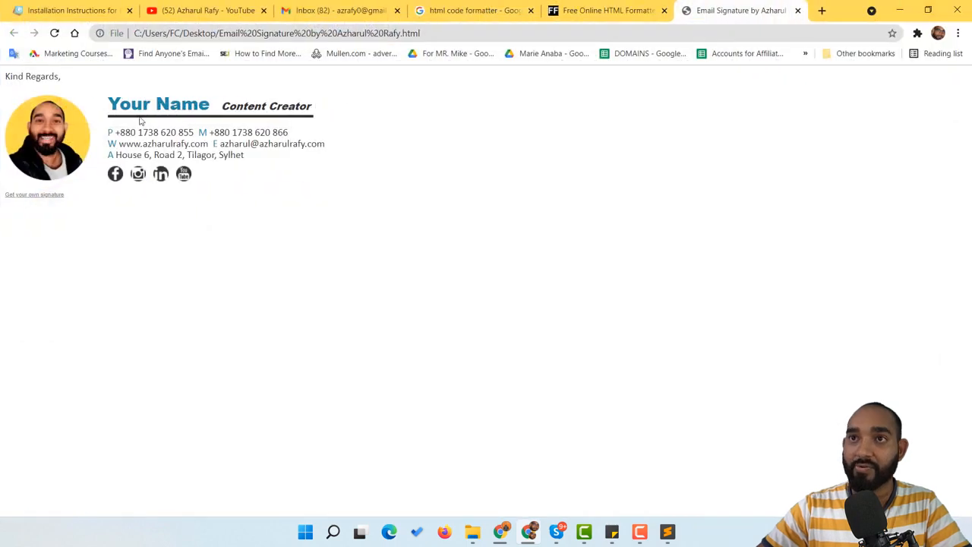
Copy the 'Content Creator' title from the preview and search for it in the HTML
{"action": "left_click_drag", "start_coordinate": [221, 107], "coordinate": [310, 107]}
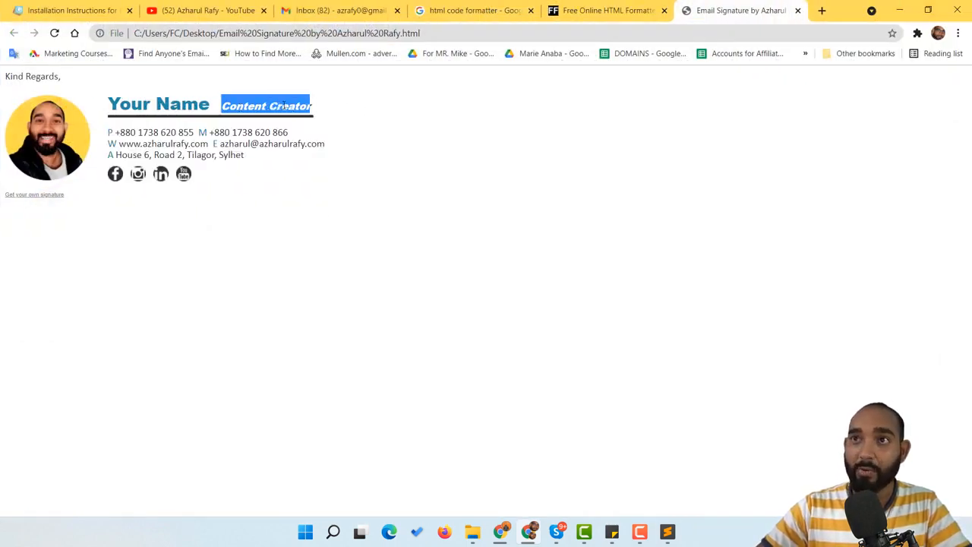
{"action": "left_click", "coordinate": [668, 531]}
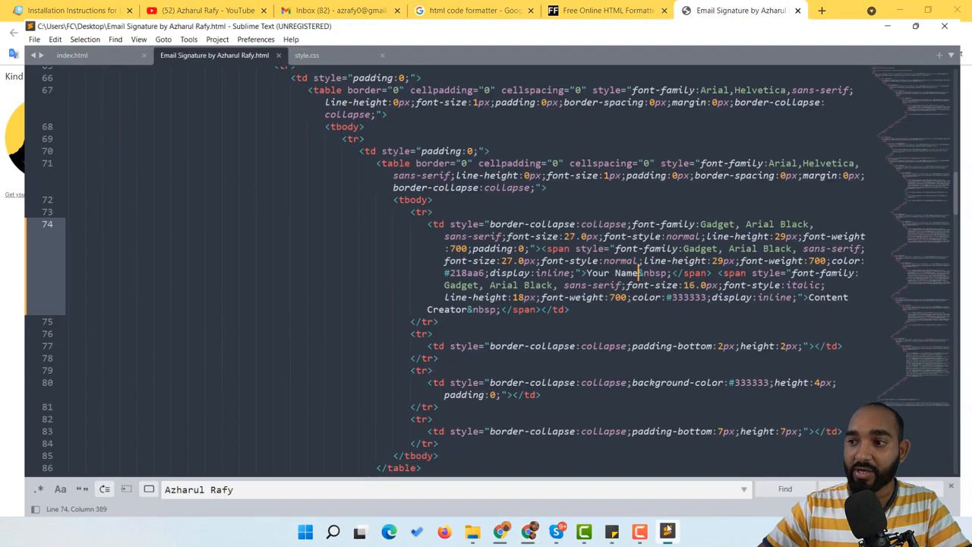
{"action": "left_click", "coordinate": [231, 489]}
{"action": "key", "text": "ctrl+a"}
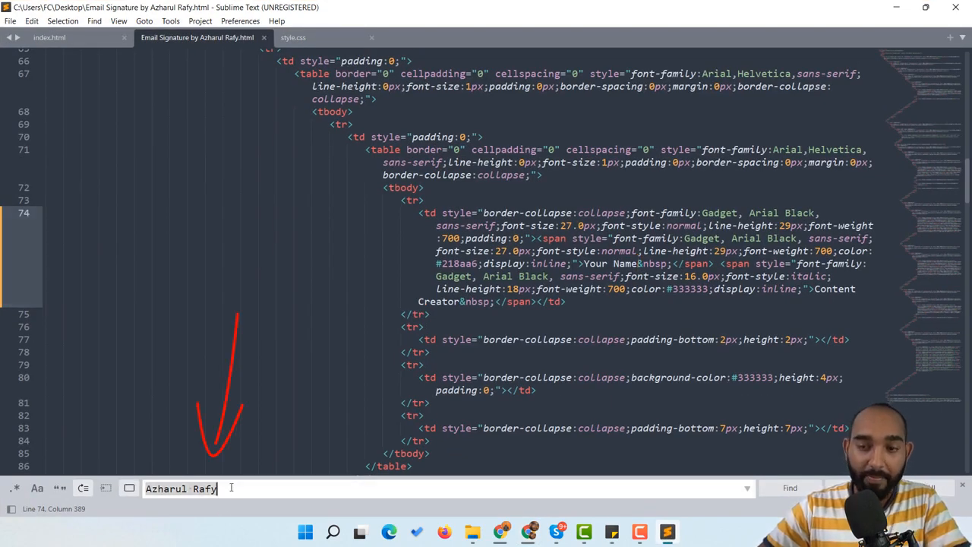
{"action": "key", "text": "ctrl+v"}
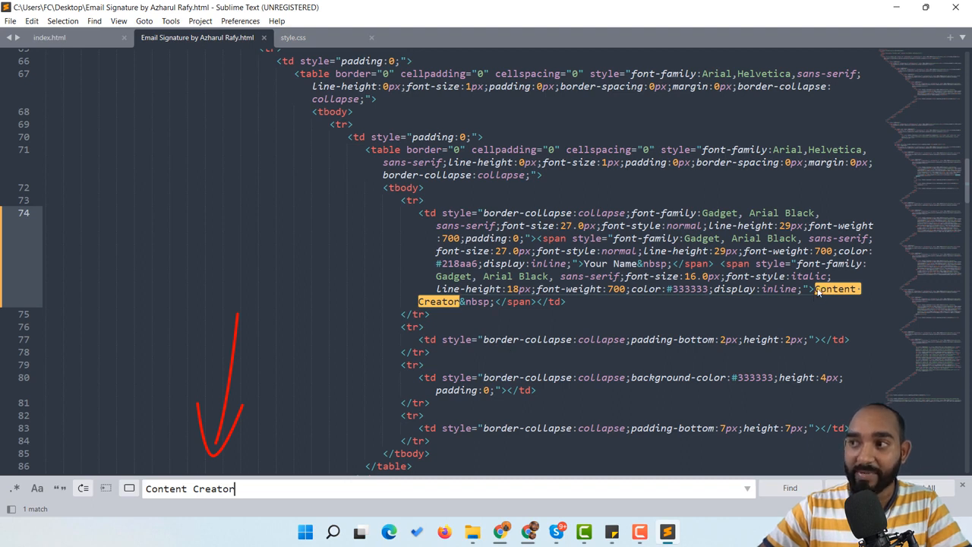
Replace 'Content Creator' with 'Your Title', save, and reload the preview
{"action": "left_click_drag", "start_coordinate": [816, 290], "coordinate": [461, 302]}
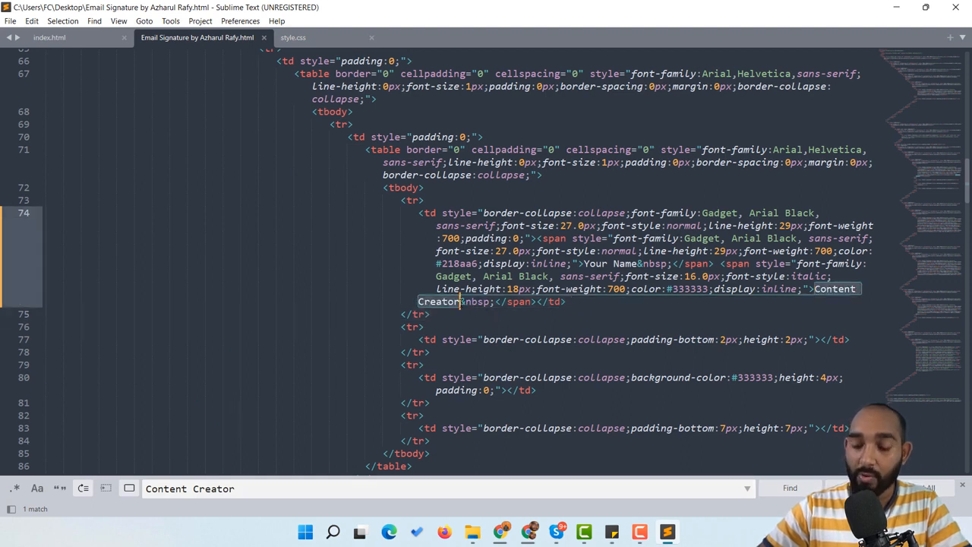
{"action": "key", "text": "BackSpace"}
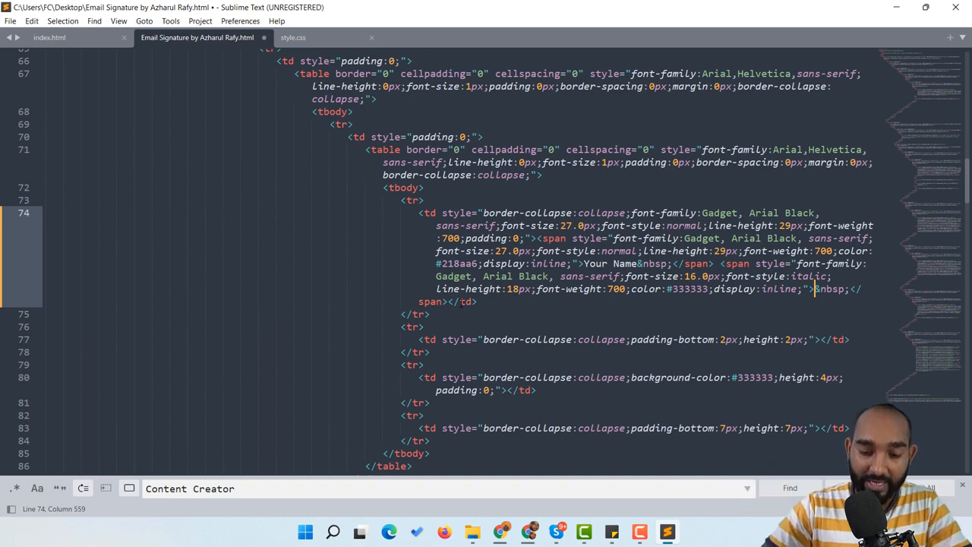
{"action": "type", "text": "Your Titl"}
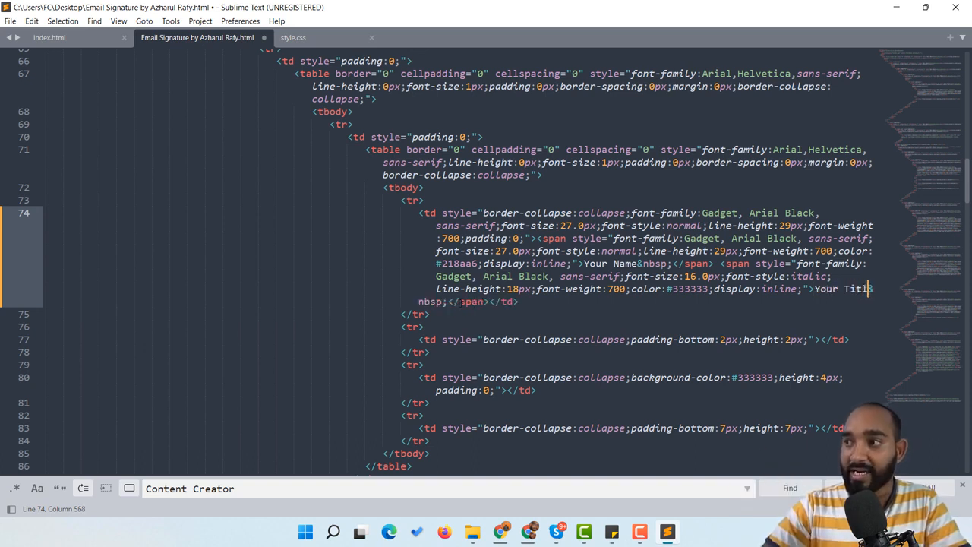
{"action": "type", "text": "e"}
{"action": "key", "text": "ctrl+s"}
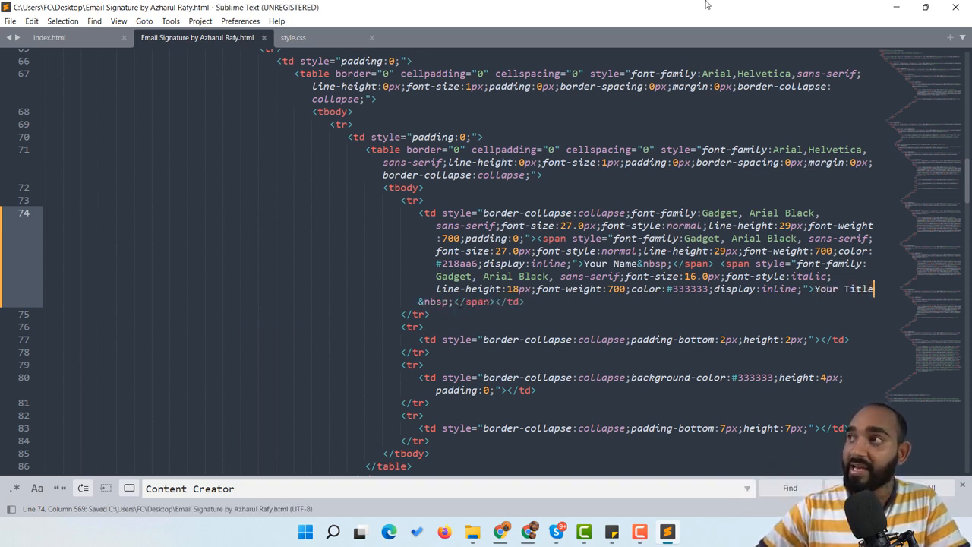
{"action": "left_click", "coordinate": [897, 7]}
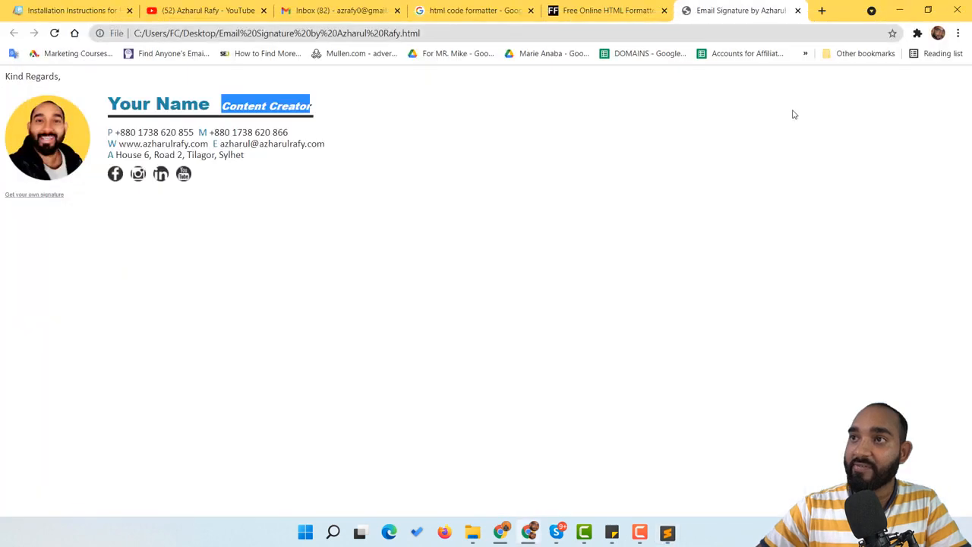
{"action": "left_click", "coordinate": [54, 33]}
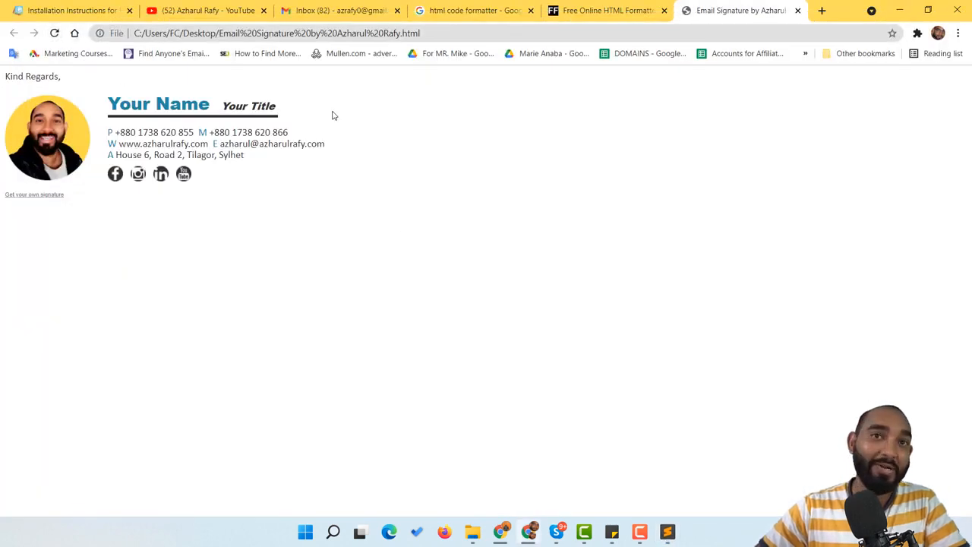
{"action": "left_click_drag", "start_coordinate": [220, 144], "coordinate": [318, 146]}
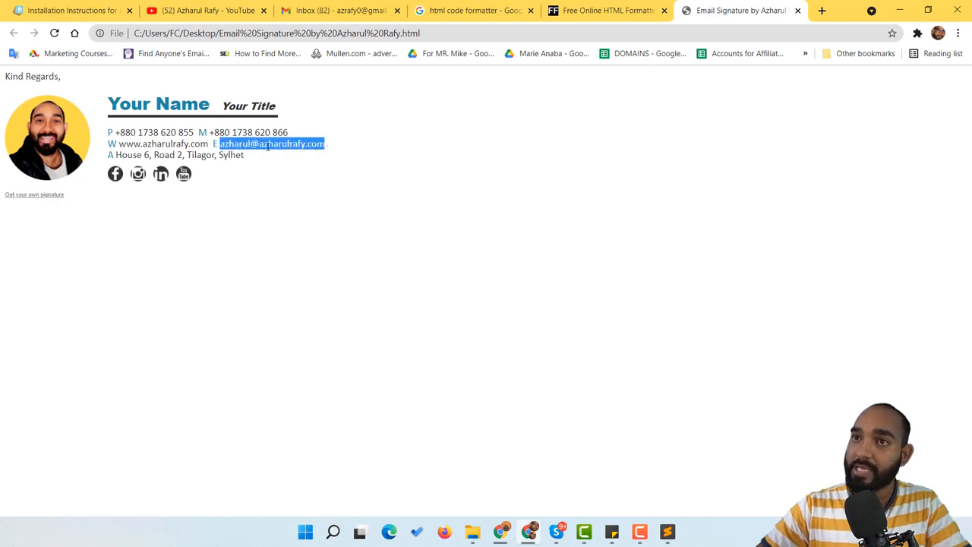
Copy the old email address from the preview and find it in the HTML
{"action": "left_click", "coordinate": [668, 532]}
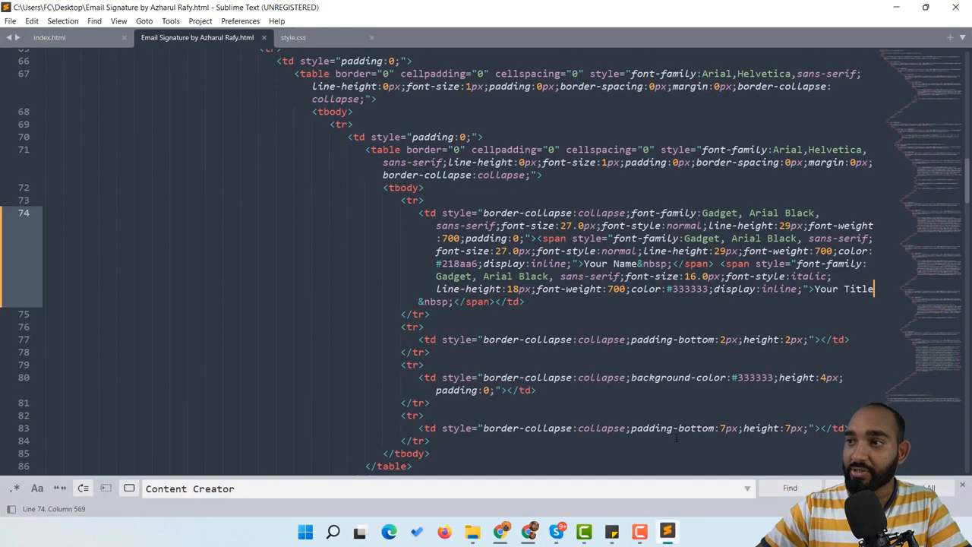
{"action": "left_click", "coordinate": [904, 6]}
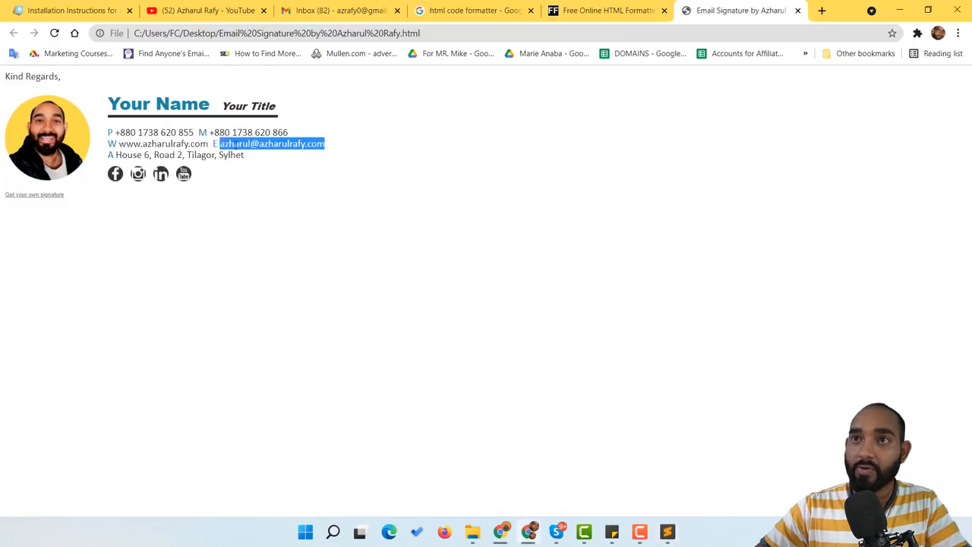
{"action": "right_click", "coordinate": [237, 145]}
{"action": "left_click", "coordinate": [262, 154]}
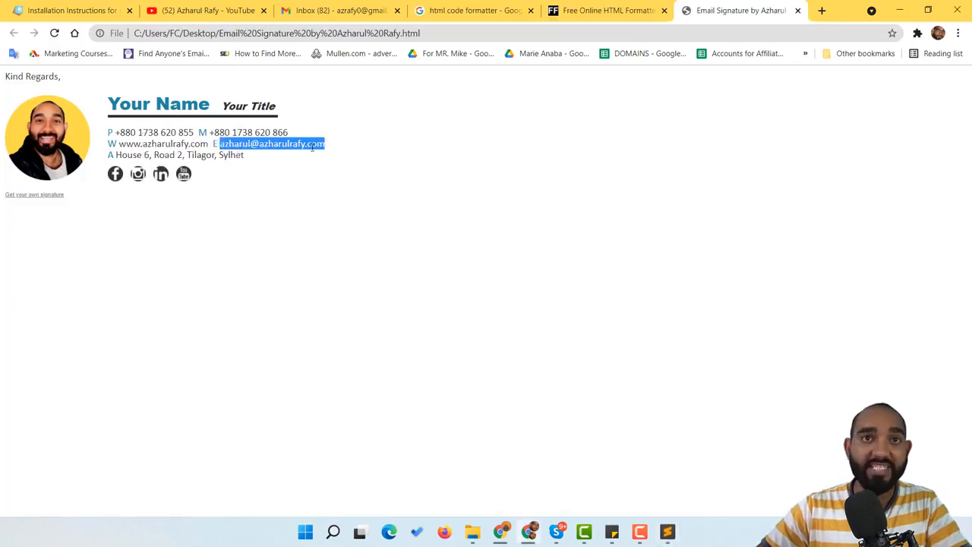
{"action": "left_click", "coordinate": [667, 532]}
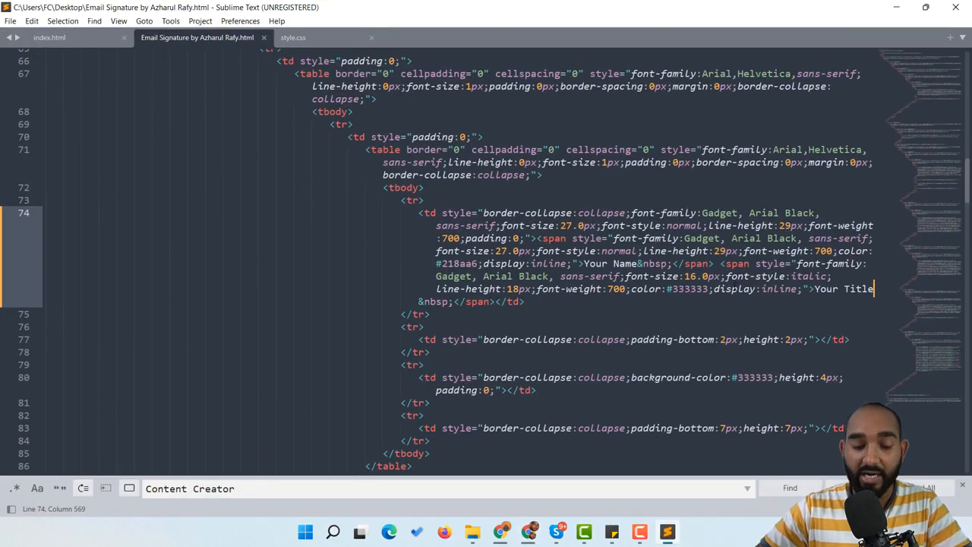
{"action": "key", "text": "ctrl+f"}
{"action": "left_click_drag", "start_coordinate": [229, 490], "coordinate": [134, 490]}
{"action": "key", "text": "BackSpace"}
{"action": "key", "text": "ctrl+v"}
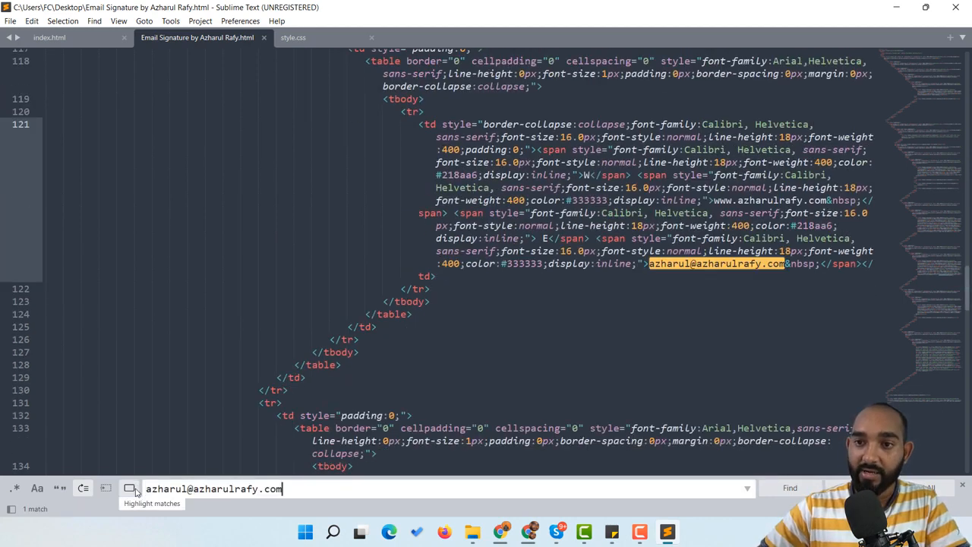
Replace the email on line 121 with the new Gmail address, save, and reload the preview
{"action": "left_click", "coordinate": [436, 276]}
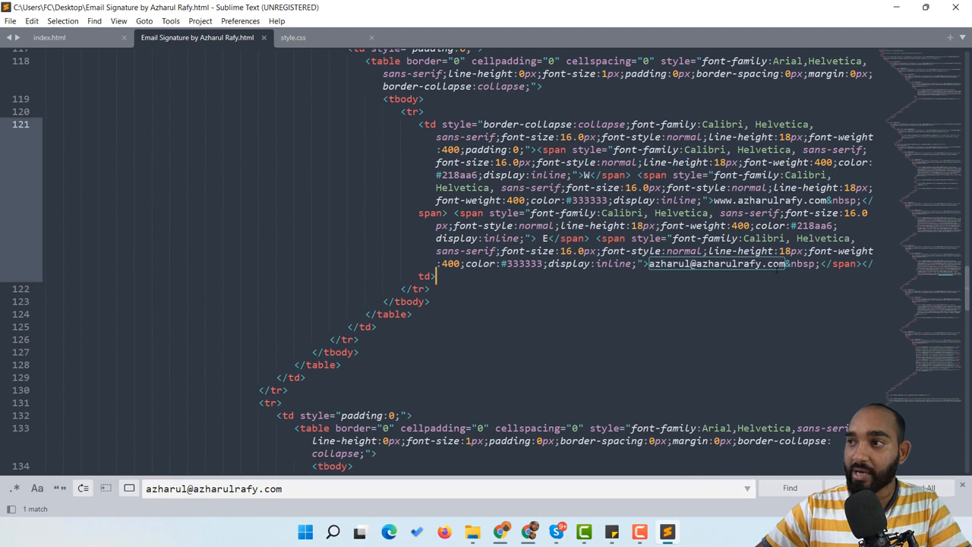
{"action": "left_click_drag", "start_coordinate": [785, 264], "coordinate": [648, 264]}
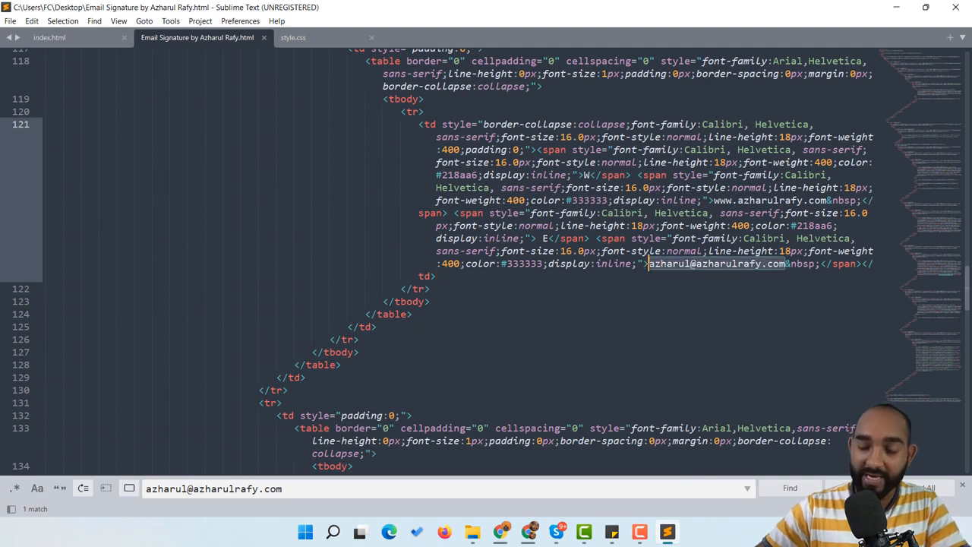
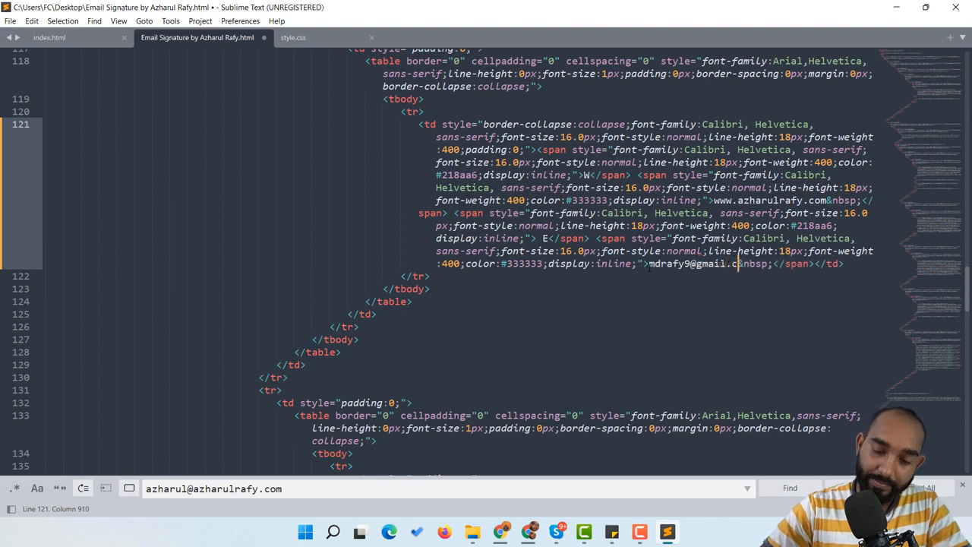
{"action": "key", "text": "ctrl+s"}
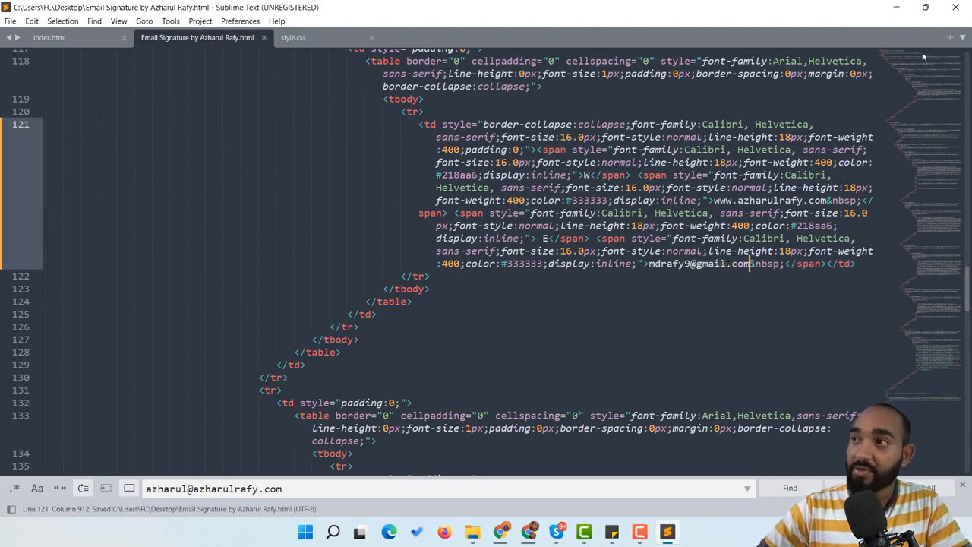
{"action": "left_click", "coordinate": [896, 6]}
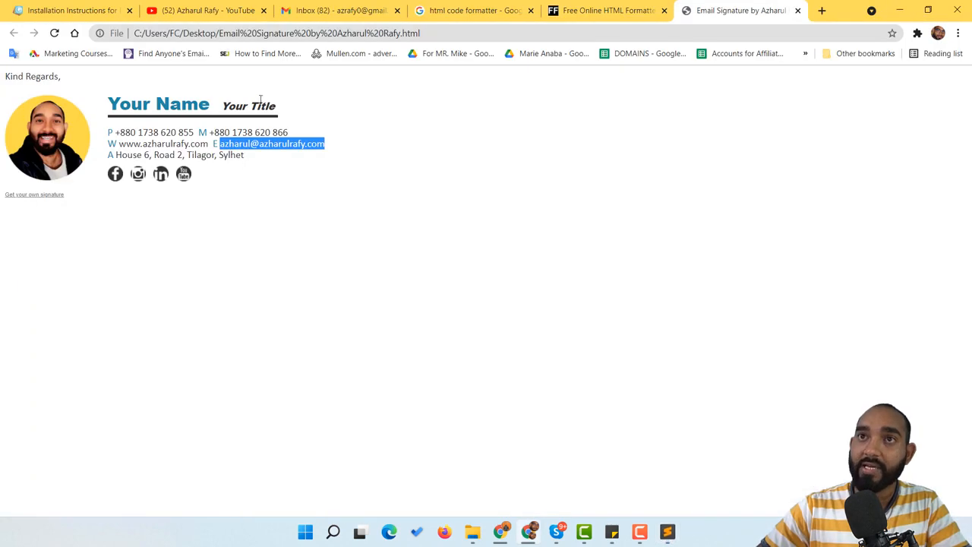
{"action": "left_click", "coordinate": [54, 33]}
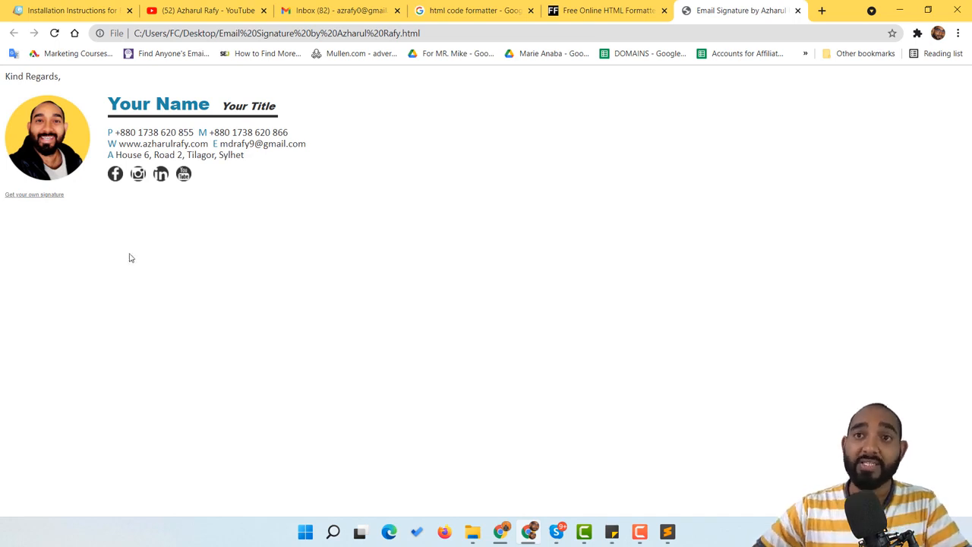
Copy the 'Get your own signature' credit link text from the preview
{"action": "key", "text": "ctrl+a"}
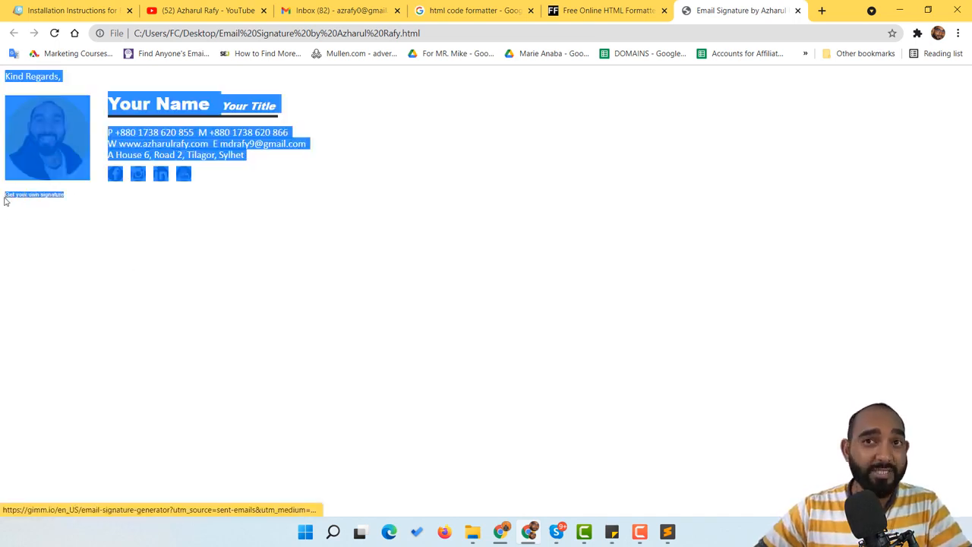
{"action": "left_click", "coordinate": [24, 218]}
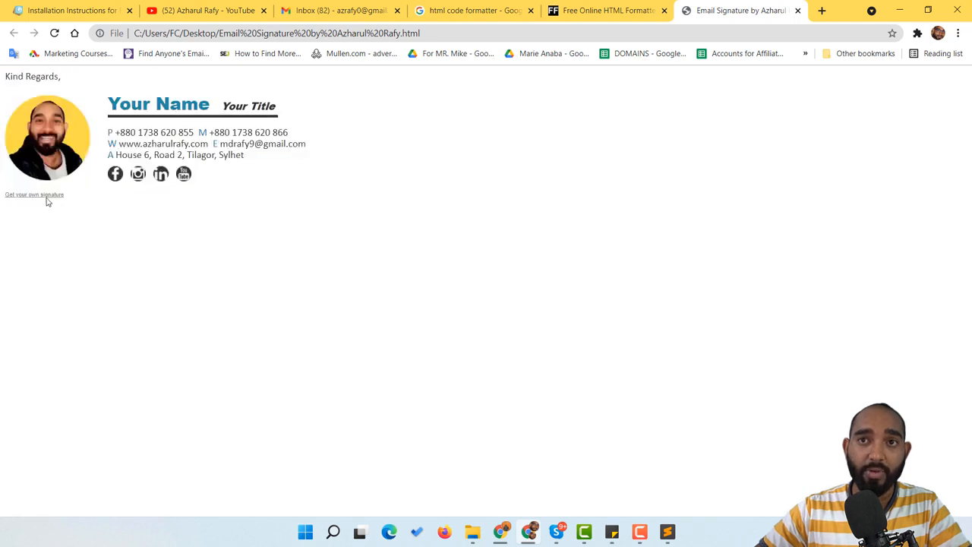
{"action": "left_click_drag", "start_coordinate": [83, 199], "coordinate": [6, 195]}
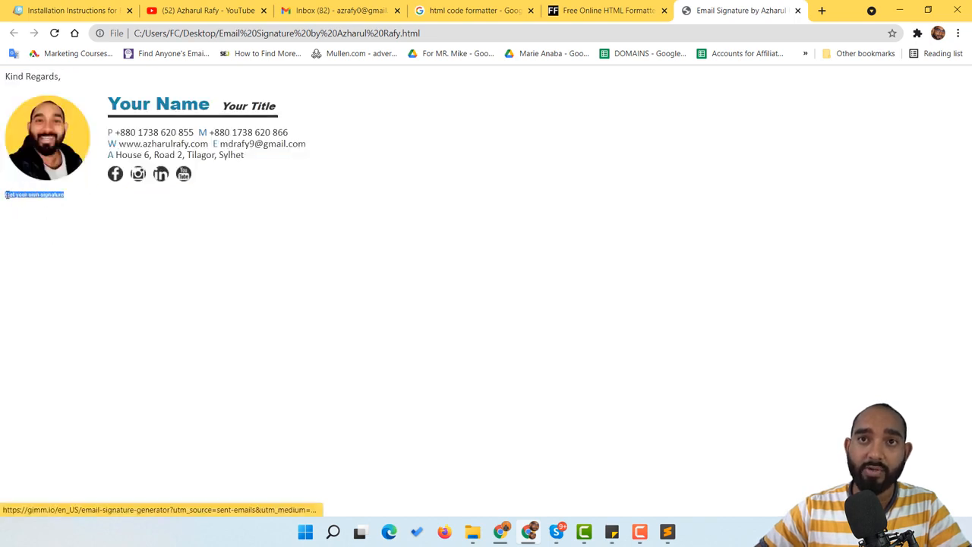
{"action": "right_click", "coordinate": [7, 197]}
{"action": "left_click", "coordinate": [73, 305]}
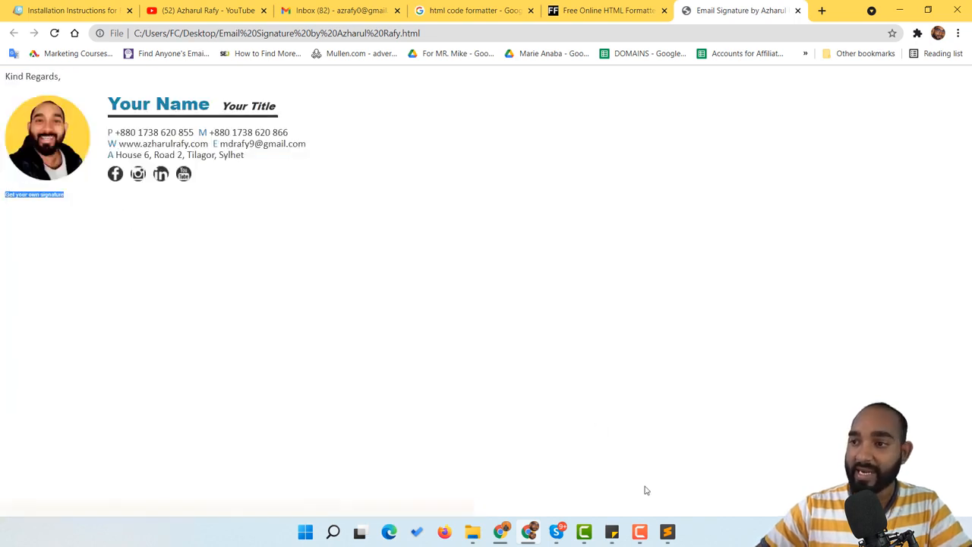
{"action": "left_click", "coordinate": [668, 532]}
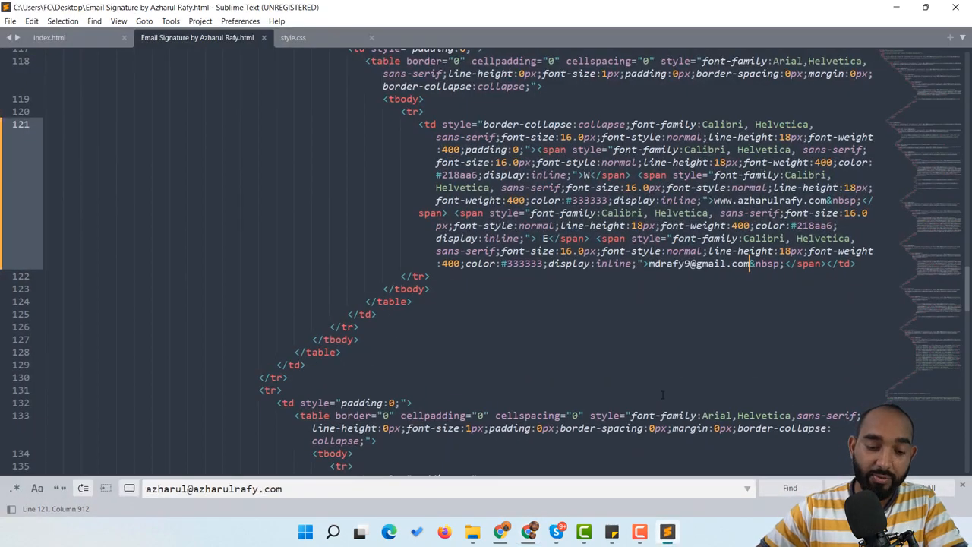
Find the 'Get your own signature' text, delete its whole table row, and save
{"action": "key", "text": "ctrl+f"}
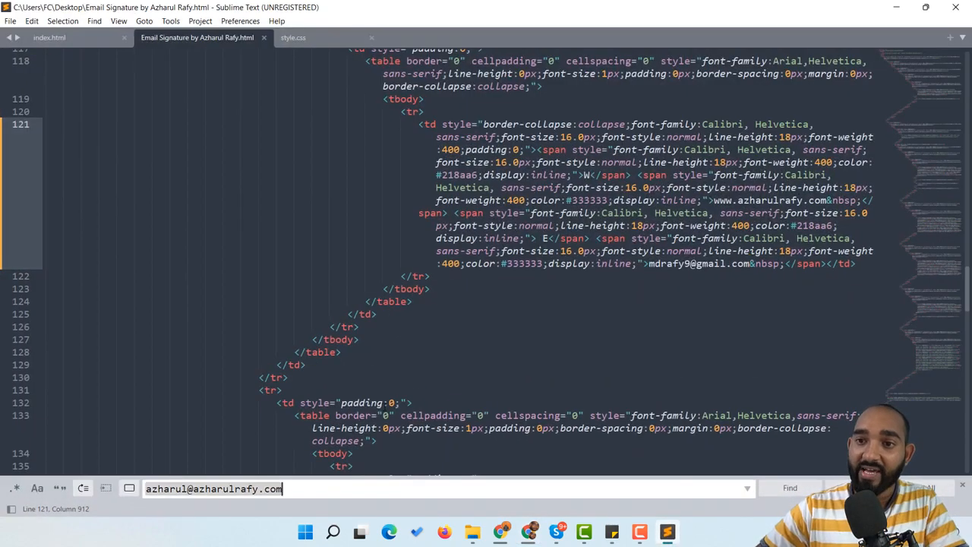
{"action": "left_click", "coordinate": [314, 490]}
{"action": "key", "text": "BackSpace"}
{"action": "key", "text": "BackSpace"}
{"action": "key", "text": "BackSpace"}
{"action": "key", "text": "BackSpace"}
{"action": "key", "text": "BackSpace"}
{"action": "key", "text": "BackSpace"}
{"action": "key", "text": "BackSpace"}
{"action": "key", "text": "BackSpace"}
{"action": "key", "text": "BackSpace"}
{"action": "key", "text": "BackSpace"}
{"action": "key", "text": "BackSpace"}
{"action": "key", "text": "BackSpace"}
{"action": "key", "text": "BackSpace"}
{"action": "key", "text": "BackSpace"}
{"action": "key", "text": "BackSpace"}
{"action": "key", "text": "BackSpace"}
{"action": "key", "text": "BackSpace"}
{"action": "key", "text": "BackSpace"}
{"action": "key", "text": "BackSpace"}
{"action": "key", "text": "BackSpace"}
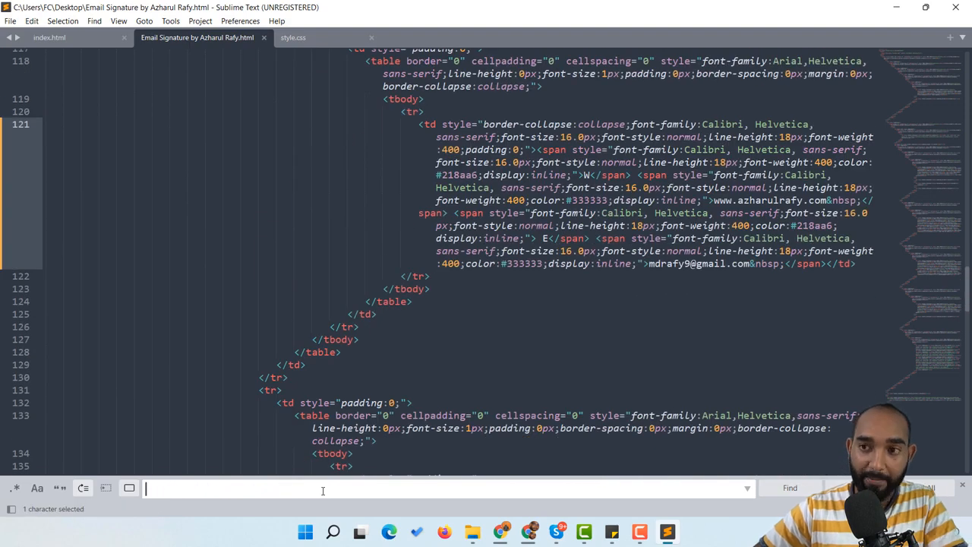
{"action": "key", "text": "ctrl+v"}
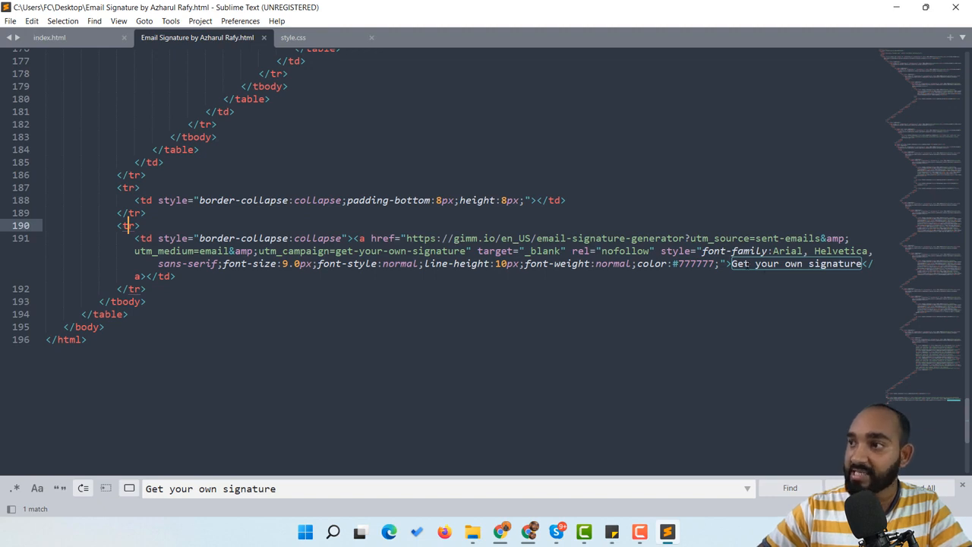
{"action": "key", "text": "Return"}
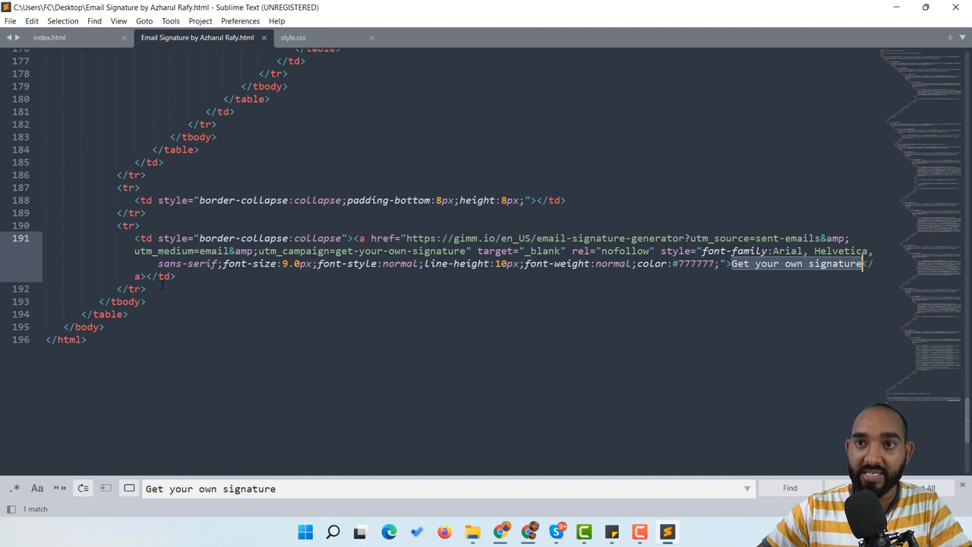
{"action": "mouse_move", "coordinate": [162, 285]}
{"action": "left_mouse_down"}
{"action": "mouse_move", "coordinate": [133, 238]}
{"action": "mouse_move", "coordinate": [99, 226]}
{"action": "left_mouse_up"}
{"action": "key", "text": "BackSpace"}
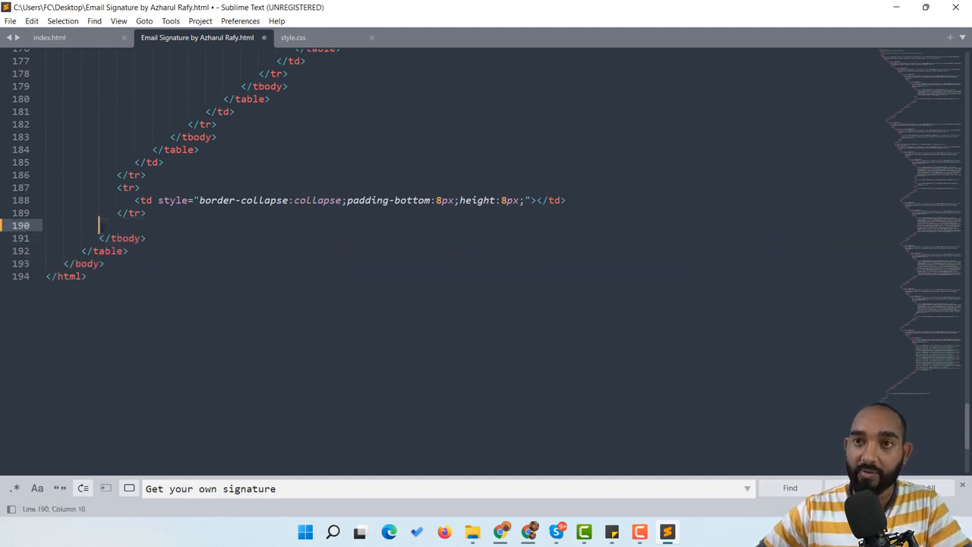
{"action": "key", "text": "ctrl+s"}
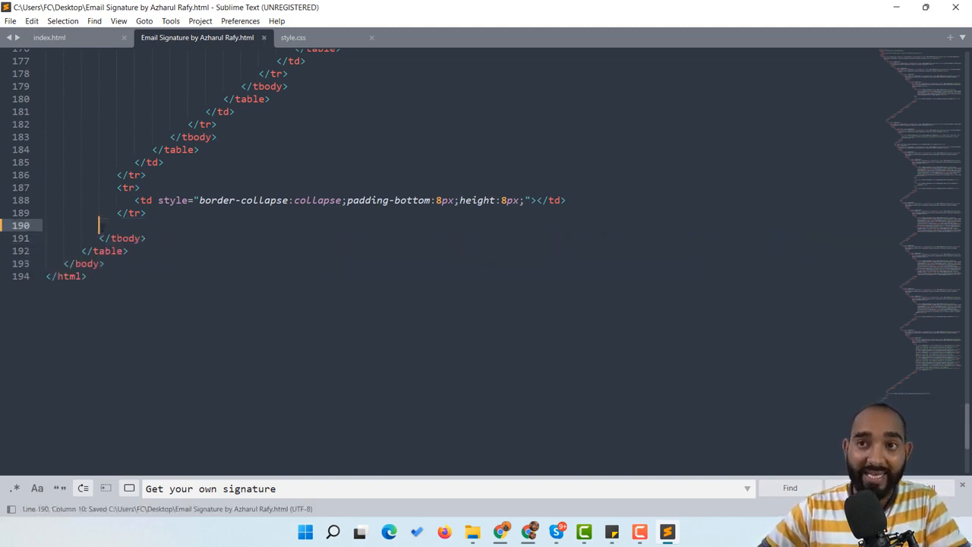
Reload the preview and copy the whole signature, from the icons to Kind Regards
{"action": "key", "text": "alt+Tab"}
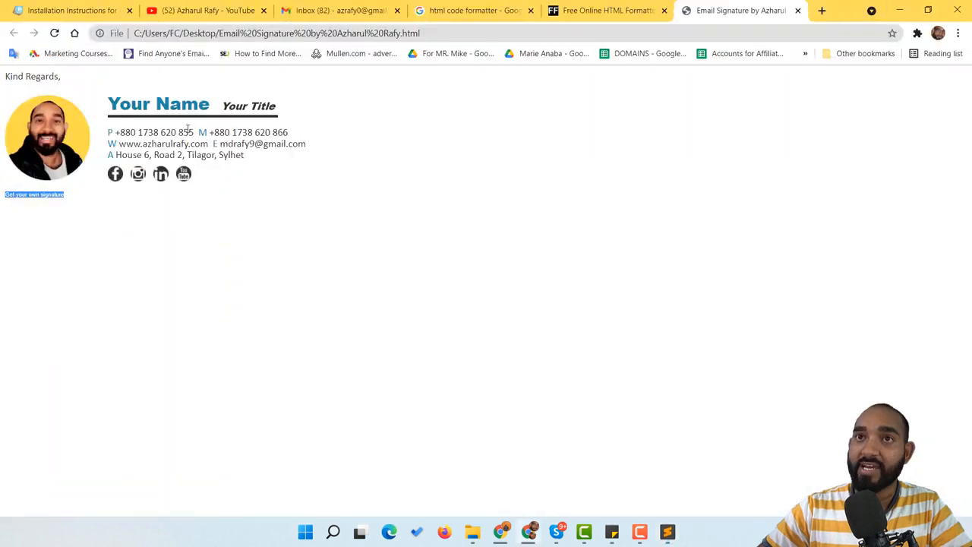
{"action": "left_click", "coordinate": [55, 33]}
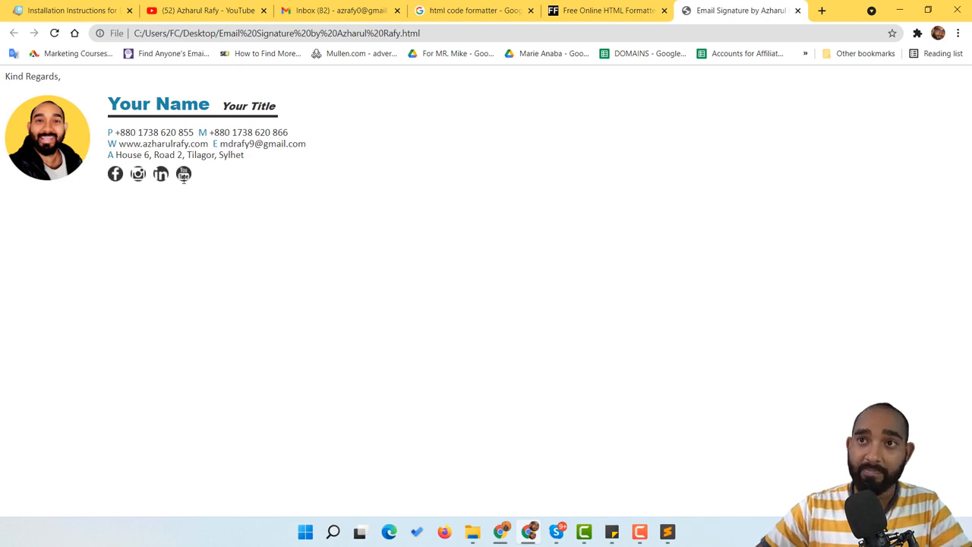
{"action": "left_click_drag", "start_coordinate": [184, 177], "coordinate": [6, 76]}
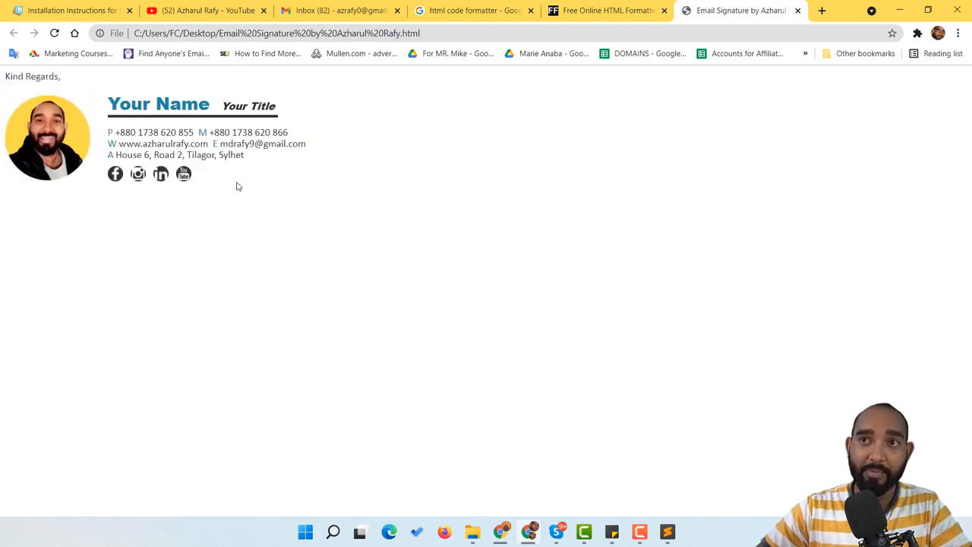
{"action": "left_click_drag", "start_coordinate": [236, 187], "coordinate": [1, 82]}
{"action": "right_click", "coordinate": [145, 129]}
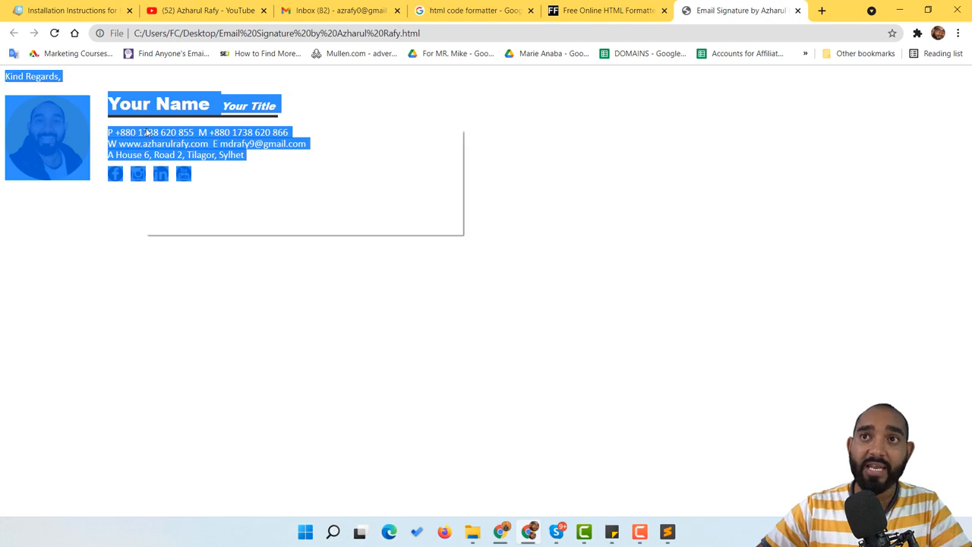
{"action": "left_click", "coordinate": [176, 138]}
{"action": "left_click", "coordinate": [357, 8]}
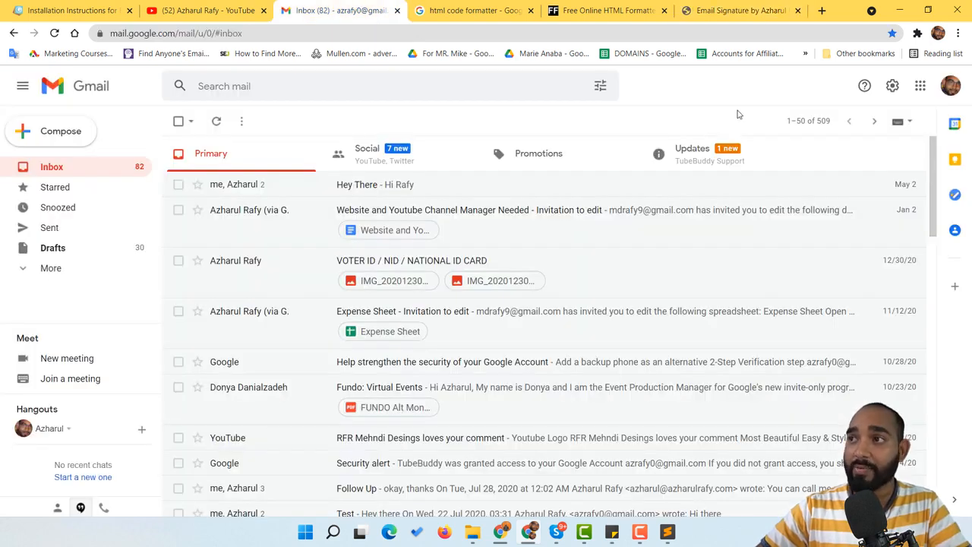
Open Gmail's full settings and scroll down to the Signature section
{"action": "left_click", "coordinate": [808, 121]}
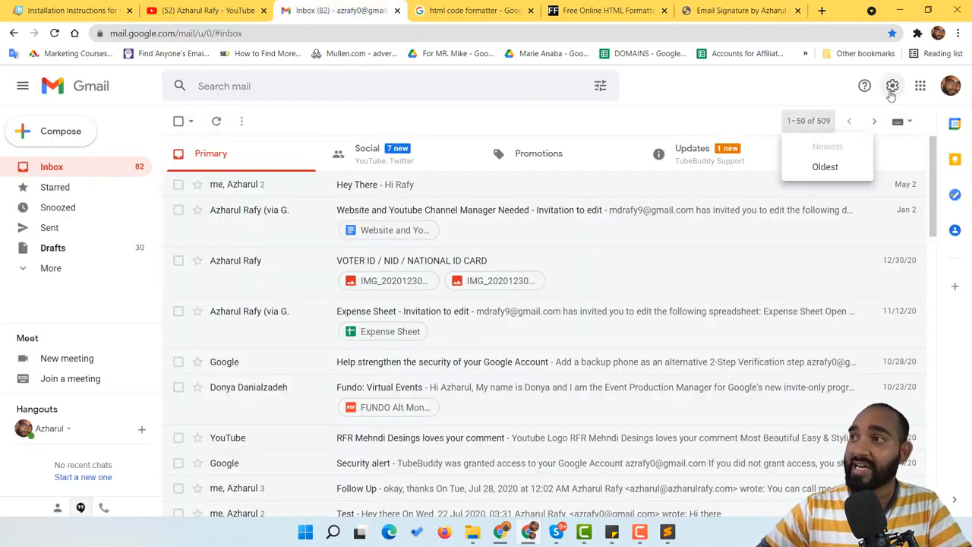
{"action": "left_click", "coordinate": [892, 88]}
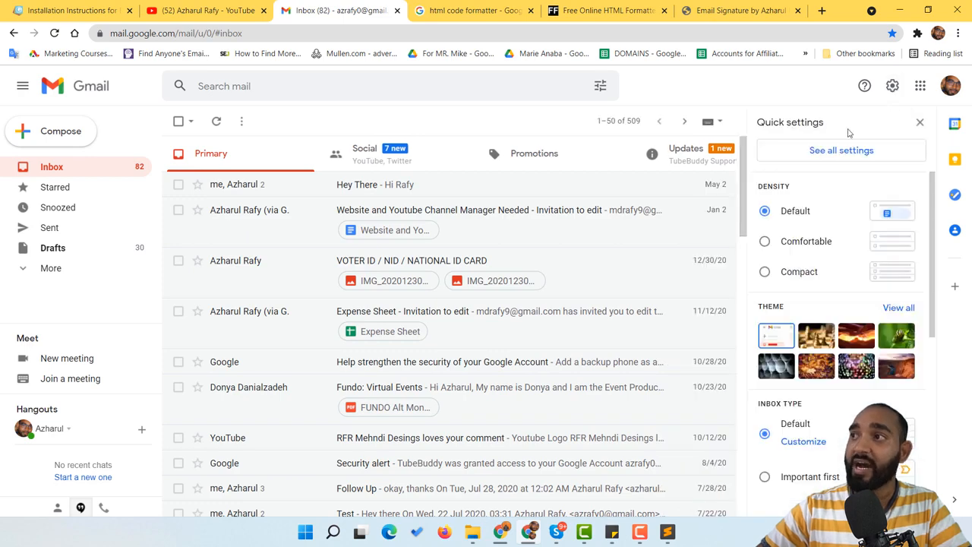
{"action": "left_click", "coordinate": [838, 151]}
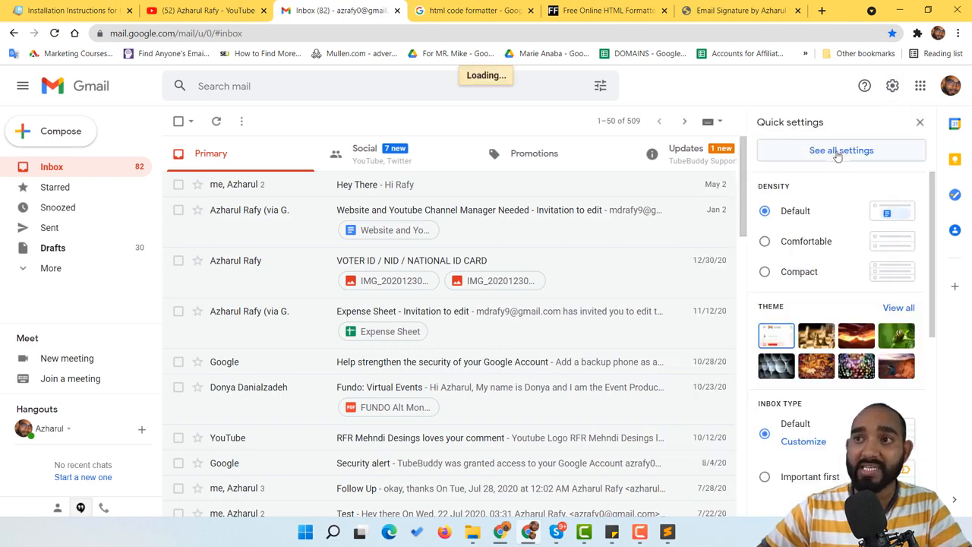
{"action": "scroll", "coordinate": [623, 302], "scroll_direction": "down", "scroll_amount": 8}
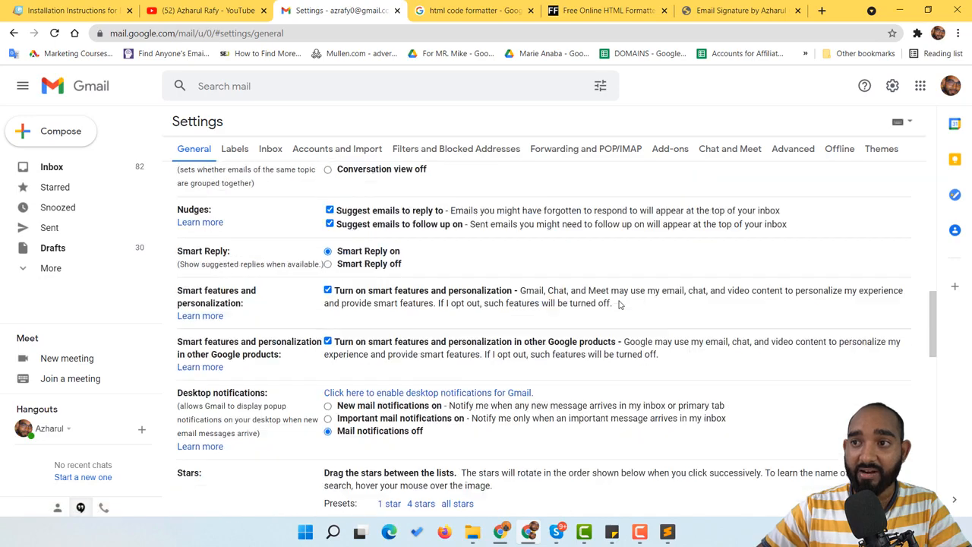
{"action": "scroll", "coordinate": [619, 304], "scroll_direction": "down", "scroll_amount": 8}
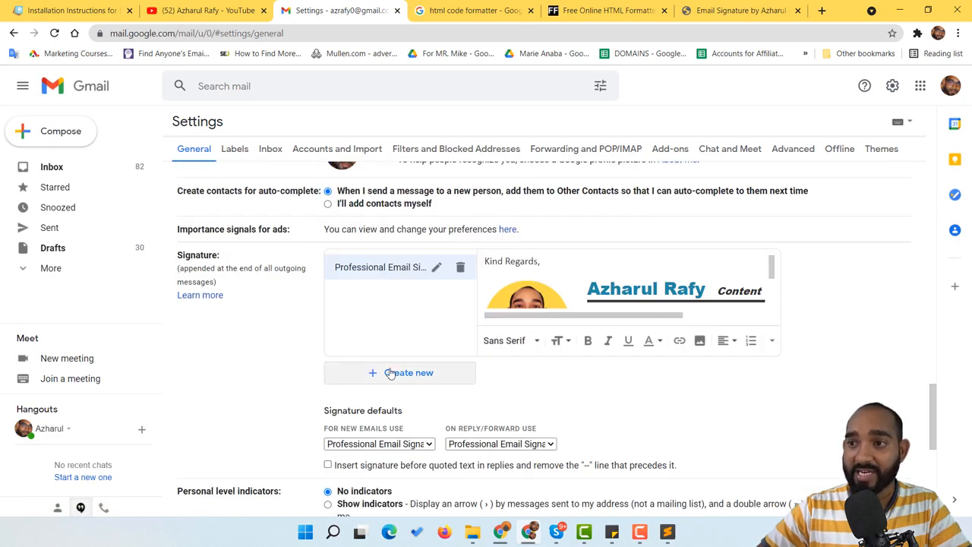
Create a new signature named 'From Browser' and paste the copied HTML signature into it
{"action": "left_click", "coordinate": [422, 379]}
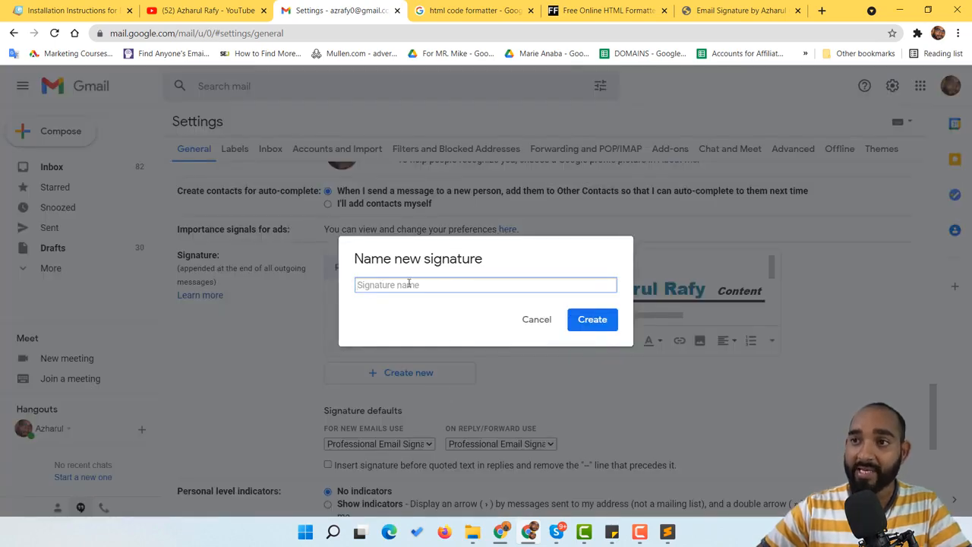
{"action": "type", "text": "Fro"}
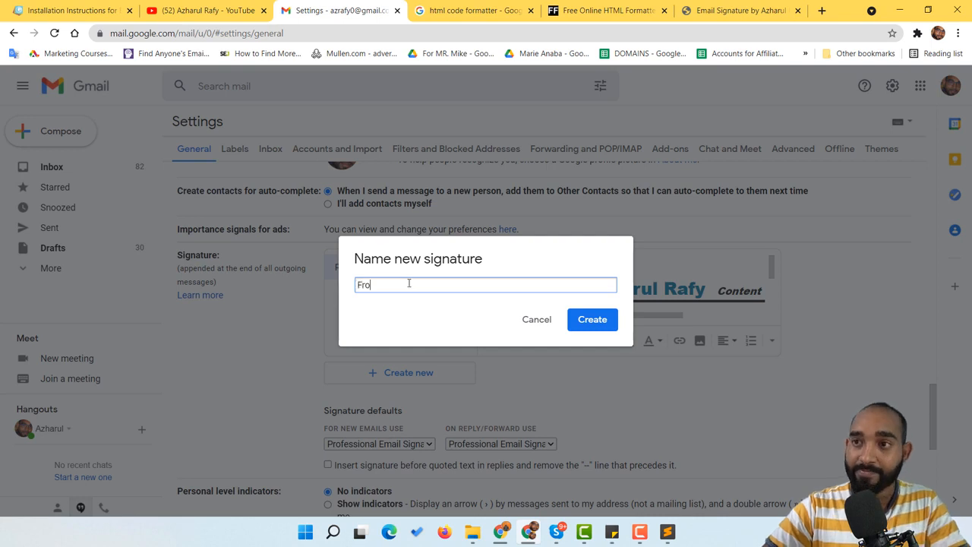
{"action": "type", "text": "m Brown"}
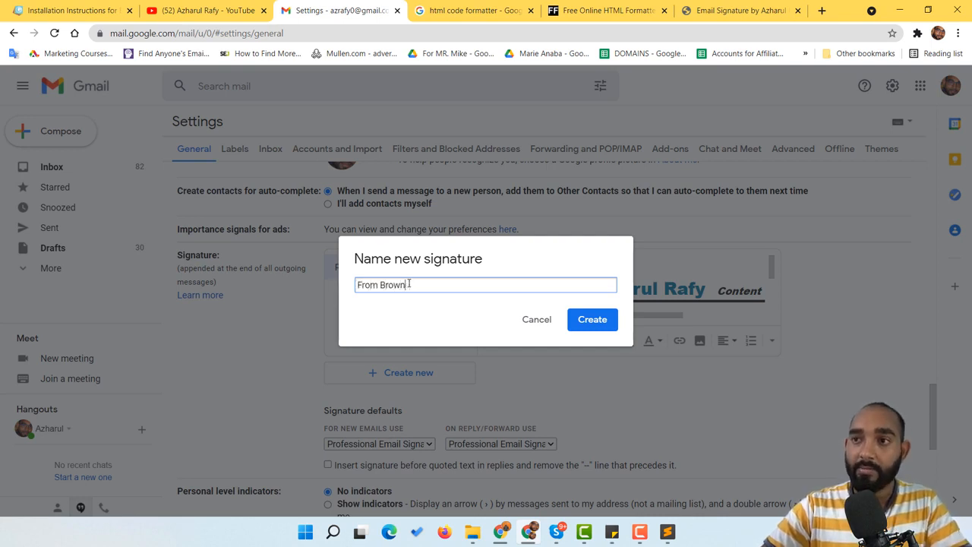
{"action": "type", "text": "er"}
{"action": "left_click", "coordinate": [587, 328]}
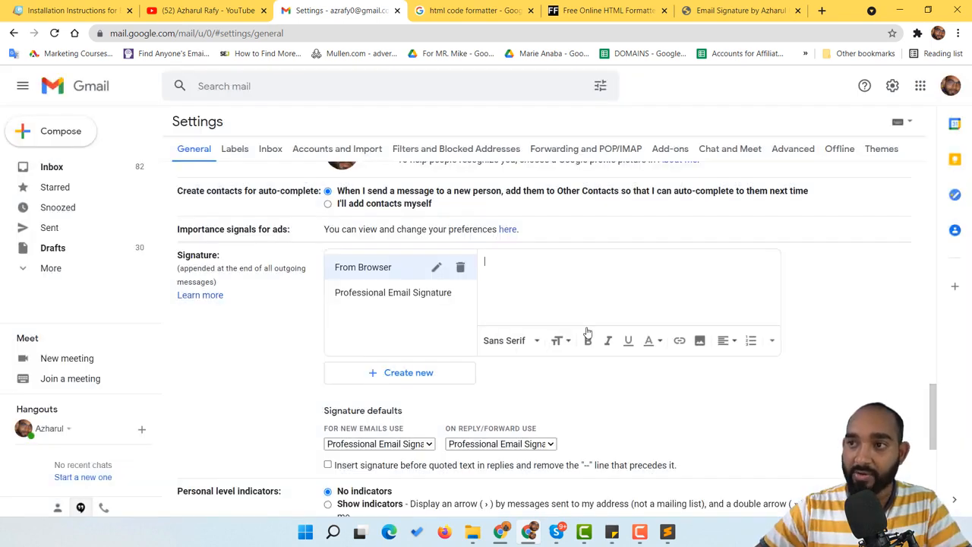
{"action": "key", "text": "ctrl+v"}
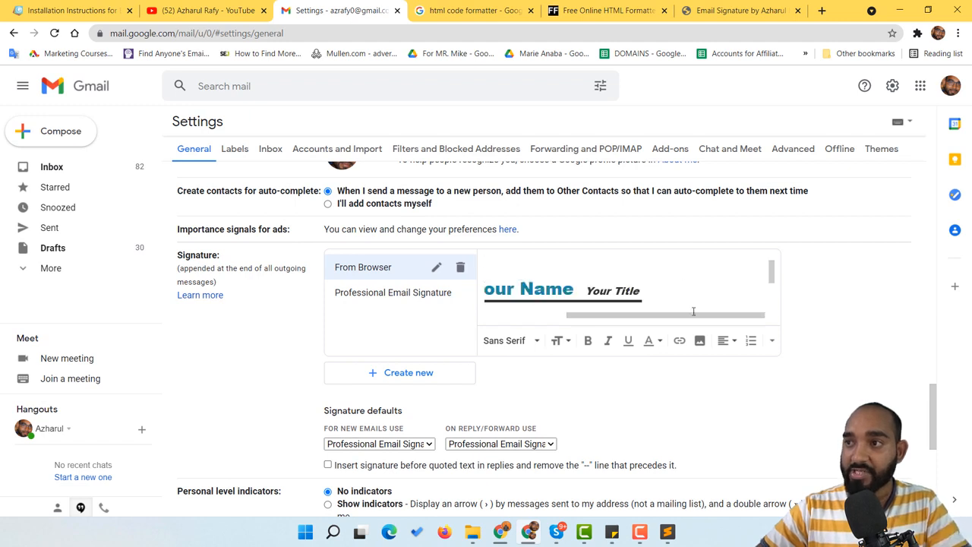
{"action": "scroll", "coordinate": [634, 285], "scroll_direction": "down", "scroll_amount": 1}
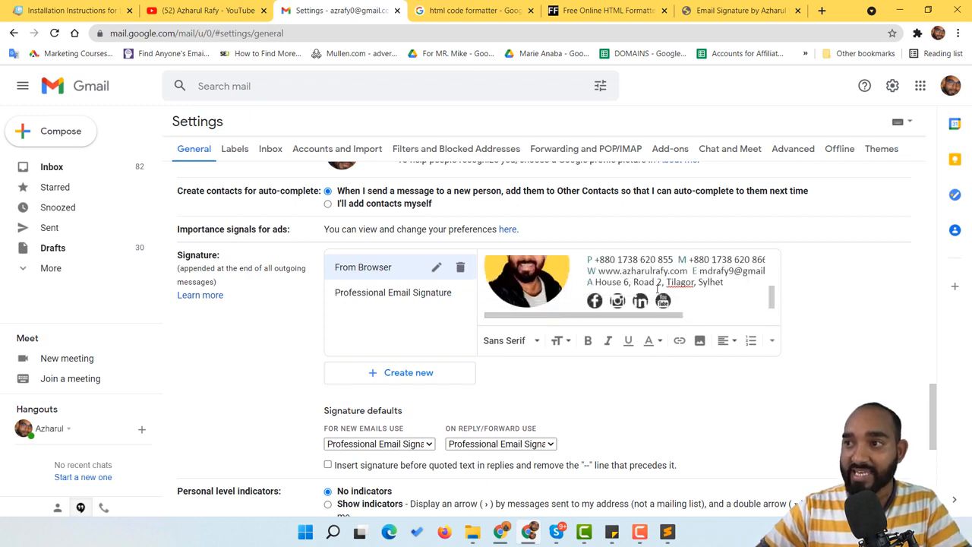
{"action": "scroll", "coordinate": [657, 288], "scroll_direction": "up", "scroll_amount": 1}
{"action": "scroll", "coordinate": [372, 380], "scroll_direction": "down", "scroll_amount": 1}
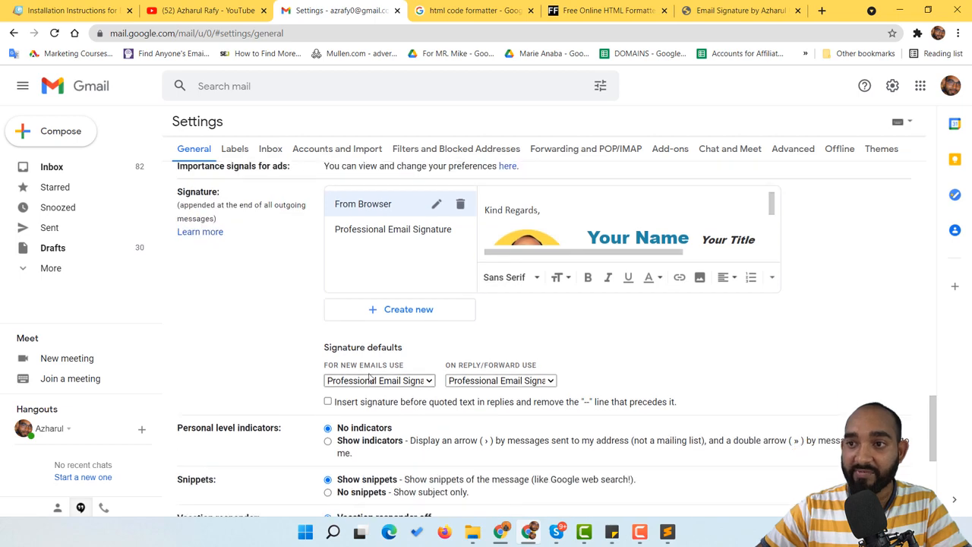
Choose the default signature for new emails from the dropdown
{"action": "left_click", "coordinate": [372, 382]}
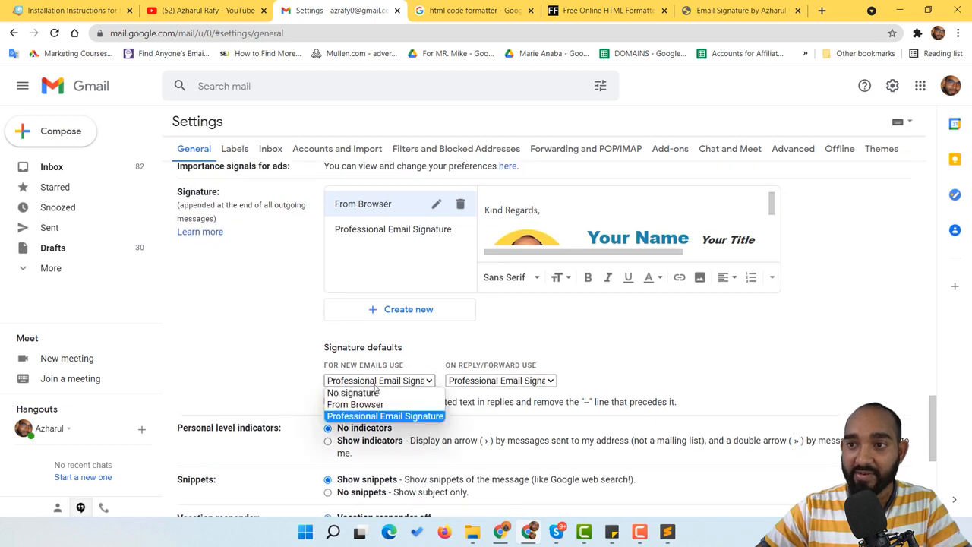
{"action": "left_click", "coordinate": [342, 416]}
{"action": "scroll", "coordinate": [304, 433], "scroll_direction": "down", "scroll_amount": 4}
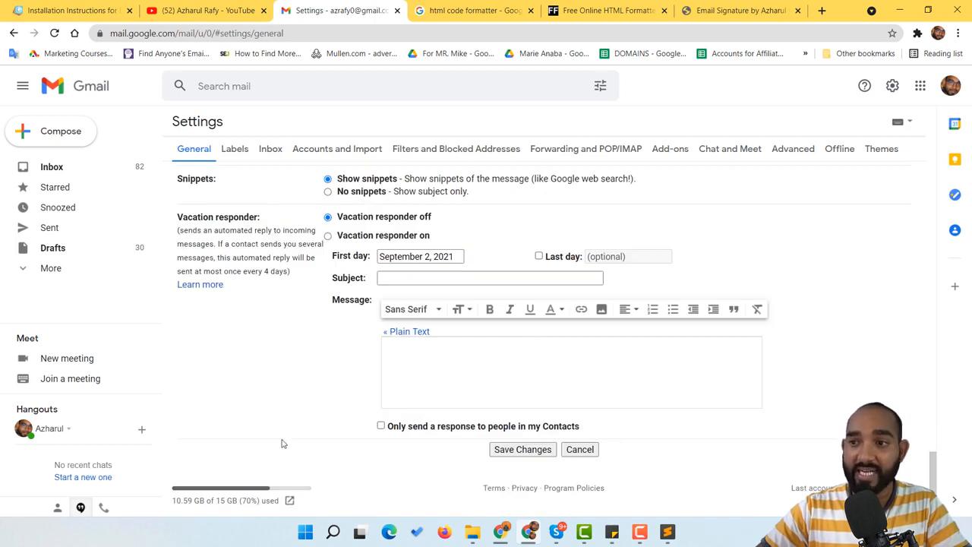